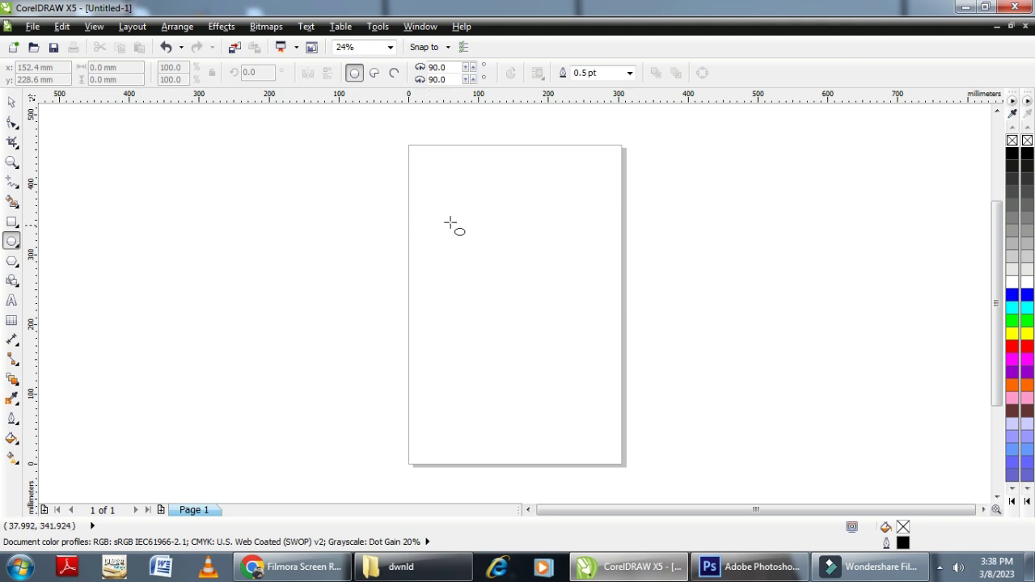
# Draw a circle in the upper part of the page and set its width and height to 50 mm.
pyautogui.moveTo(457, 227); pyautogui.dragTo(499, 276)
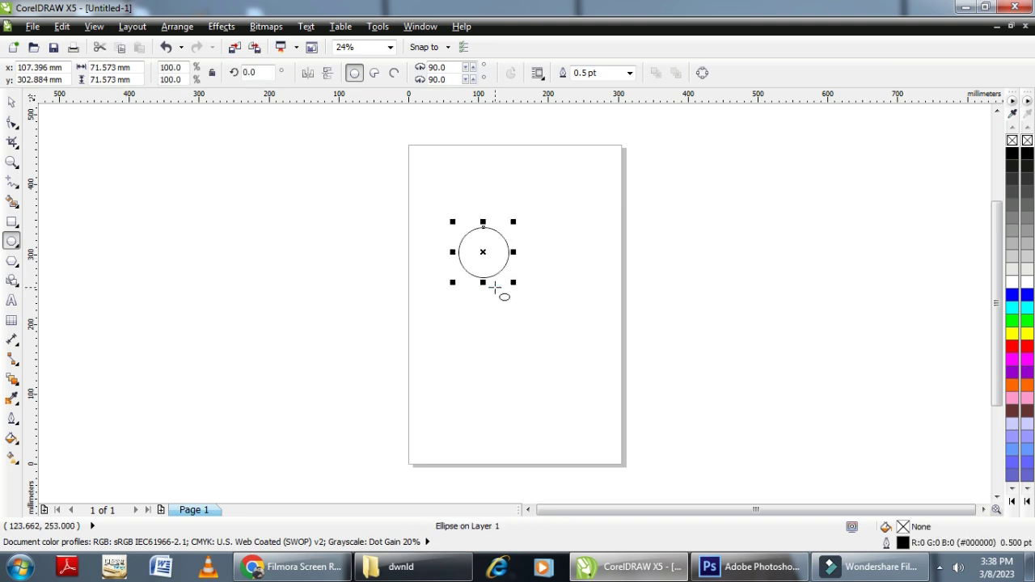
pyautogui.hotkey('shift', 'F2')
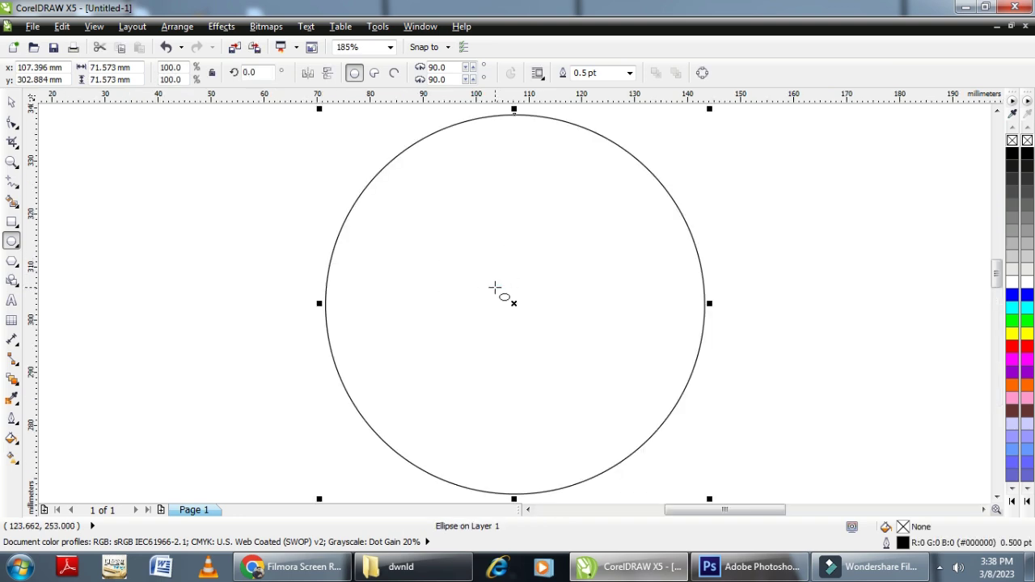
pyautogui.click(142, 68)
pyautogui.write('50')
pyautogui.press('Tab')
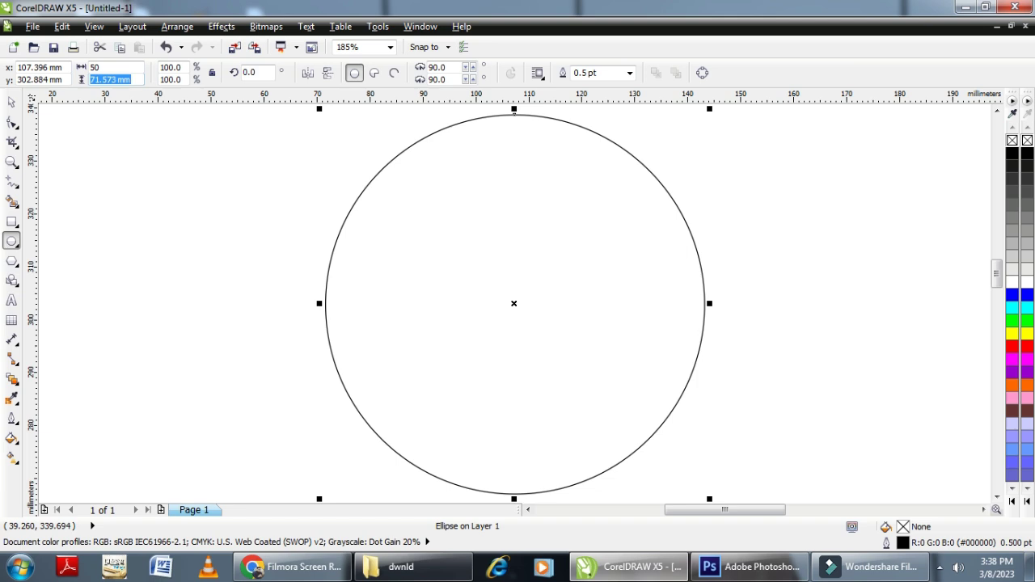
pyautogui.write('50')
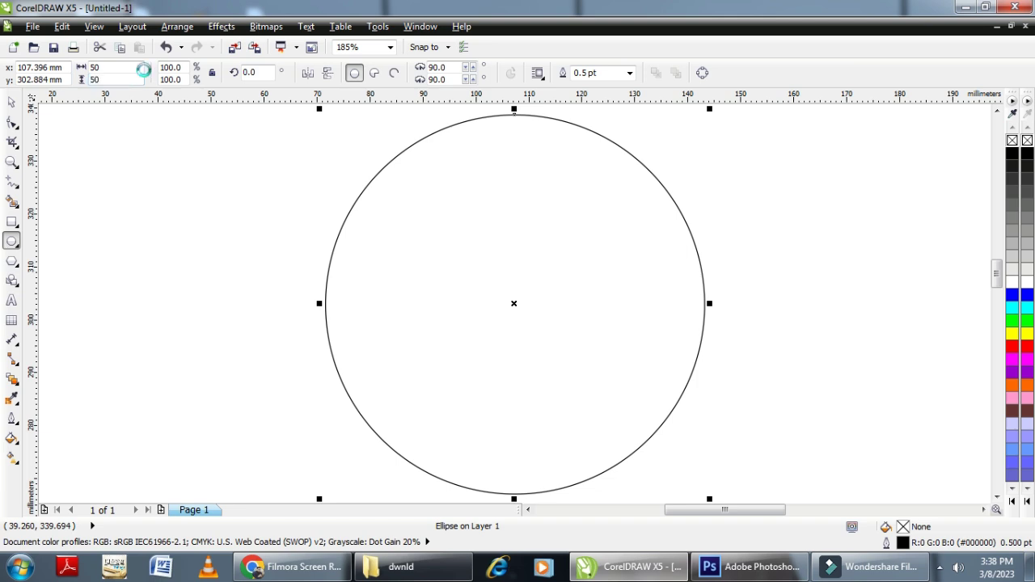
pyautogui.press('Return')
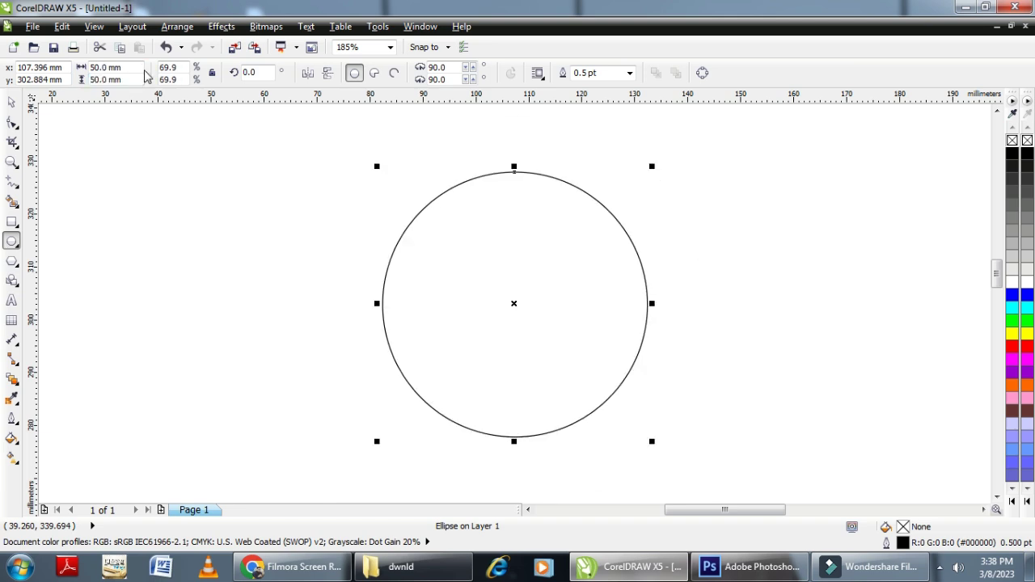
# Duplicate the circle and set the copy's width and height to 48 mm.
pyautogui.click(13, 108)
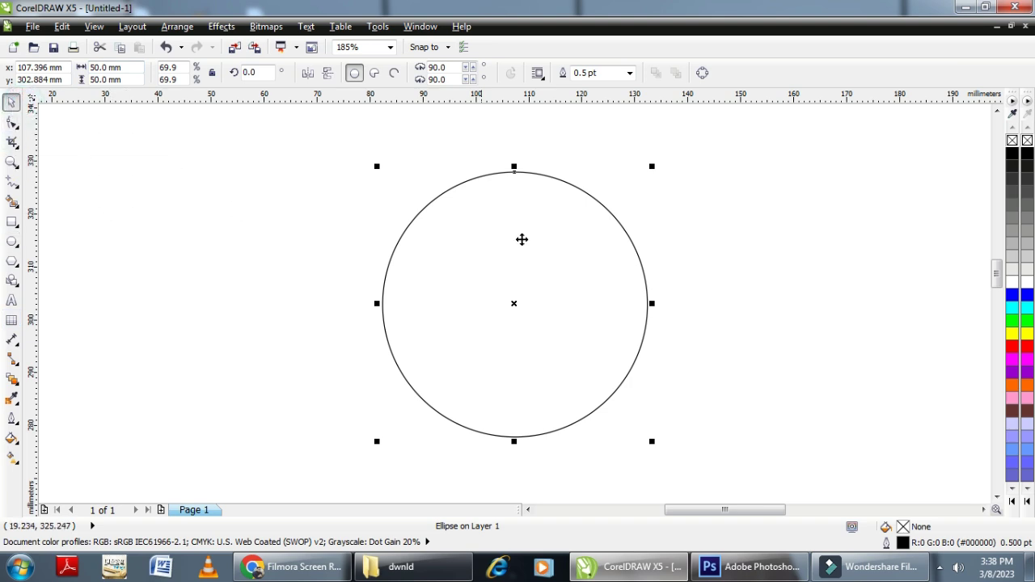
pyautogui.click(755, 127)
pyautogui.click(455, 300)
pyautogui.hotkey('ctrl', 'd')
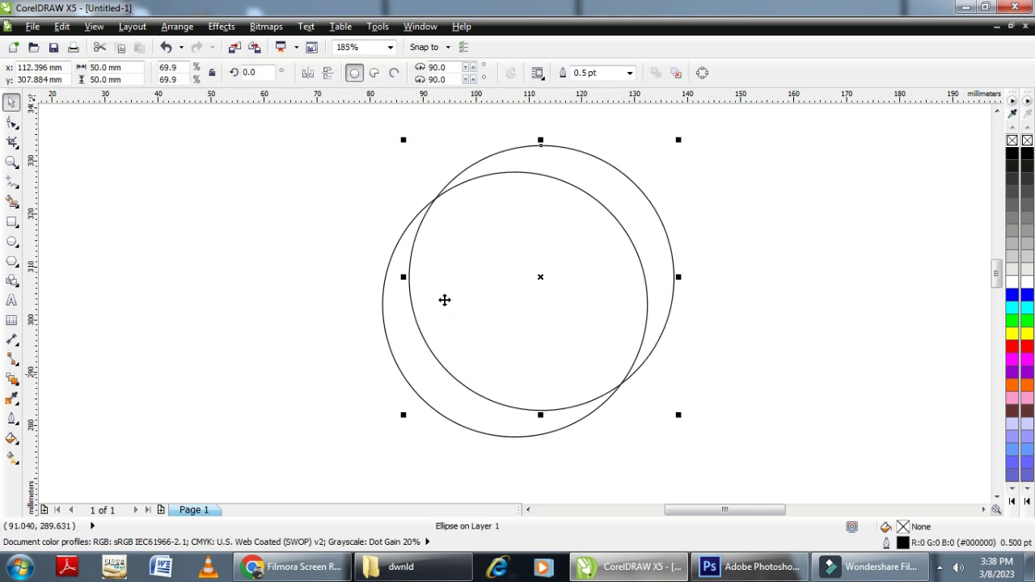
pyautogui.click(122, 68)
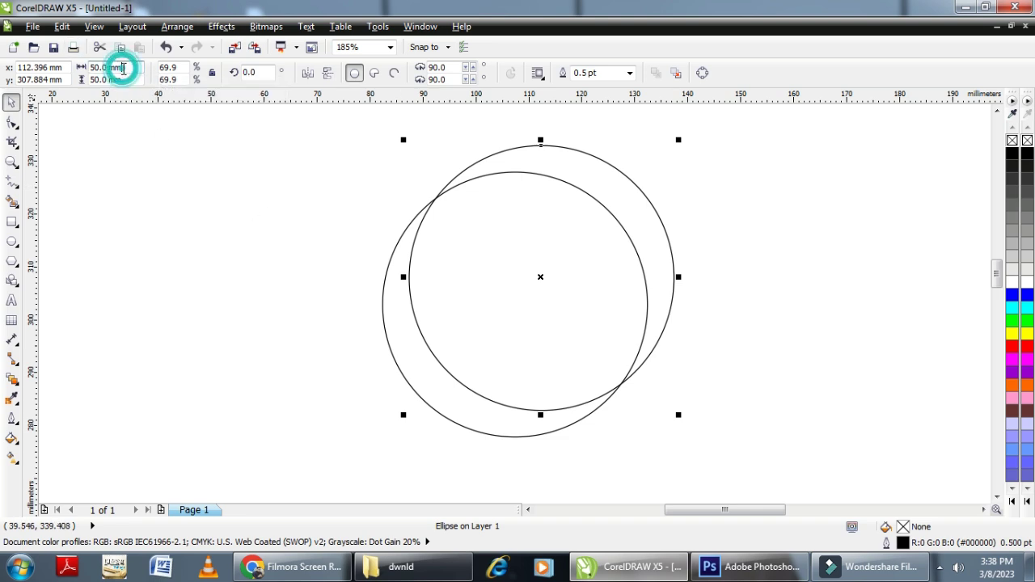
pyautogui.doubleClick(122, 68)
pyautogui.write('4')
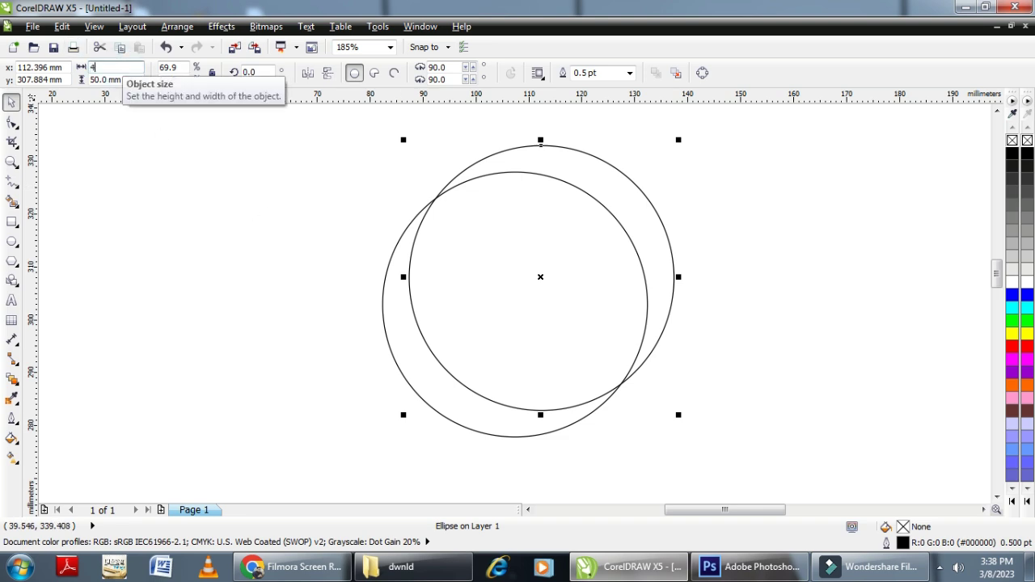
pyautogui.write('8')
pyautogui.press('Tab')
pyautogui.write('48')
pyautogui.press('Return')
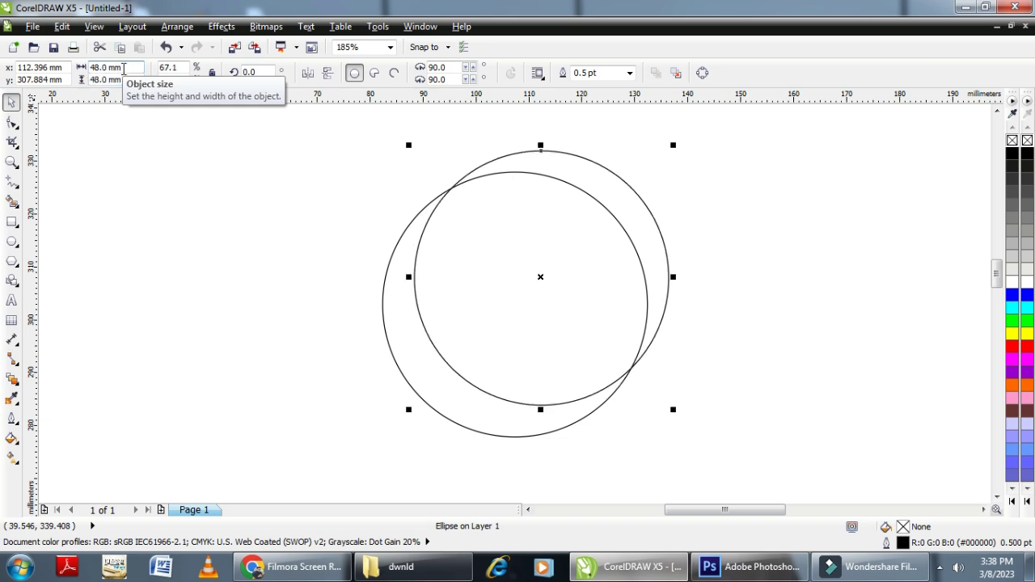
# Centre both circles on the page so they are concentric.
pyautogui.click(580, 287)
pyautogui.click(580, 287)
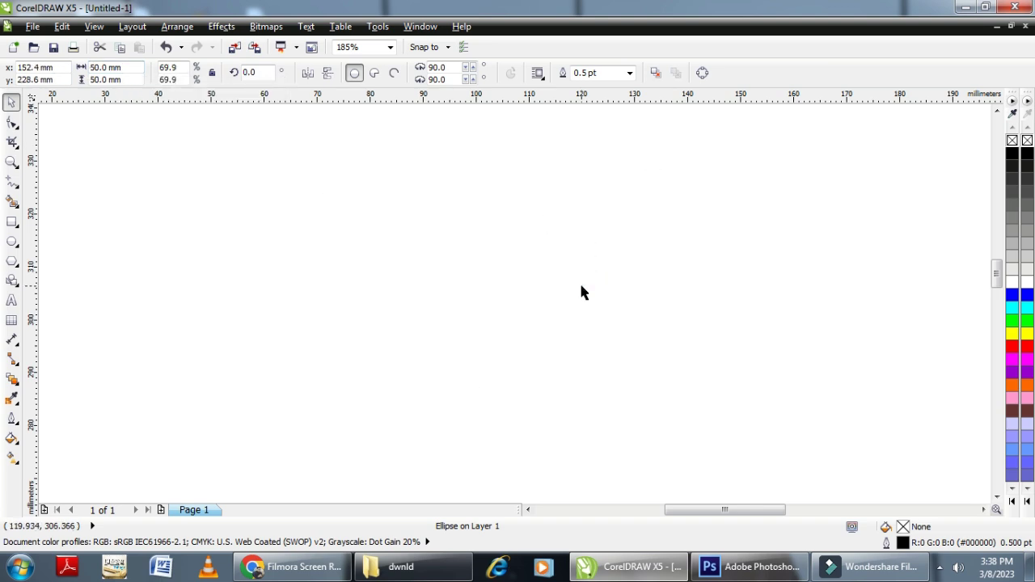
pyautogui.hotkey('shift', 'F2')
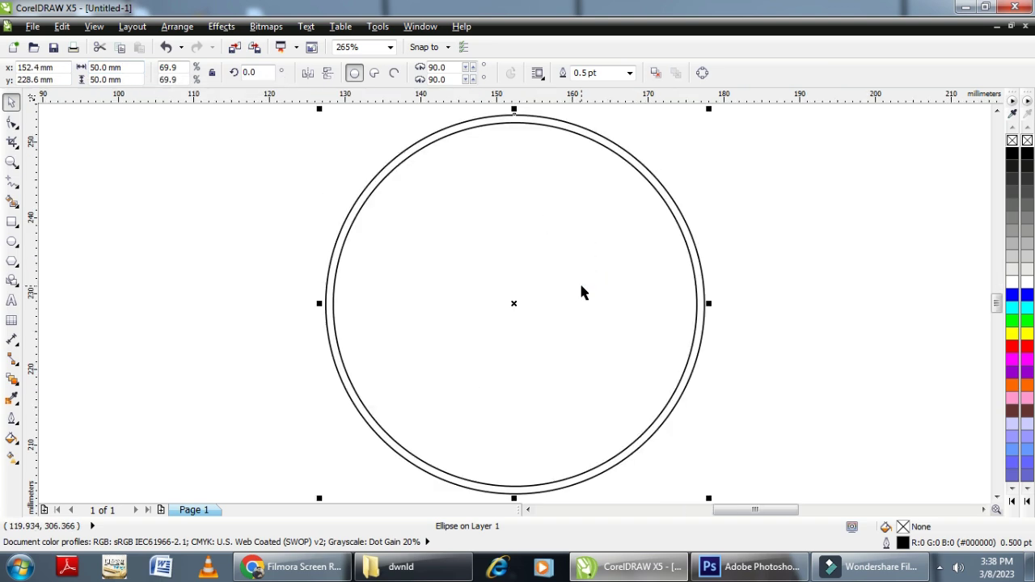
pyautogui.click(802, 248)
# Set the inner circle's outline width to 2.0 pt.
pyautogui.click(480, 294)
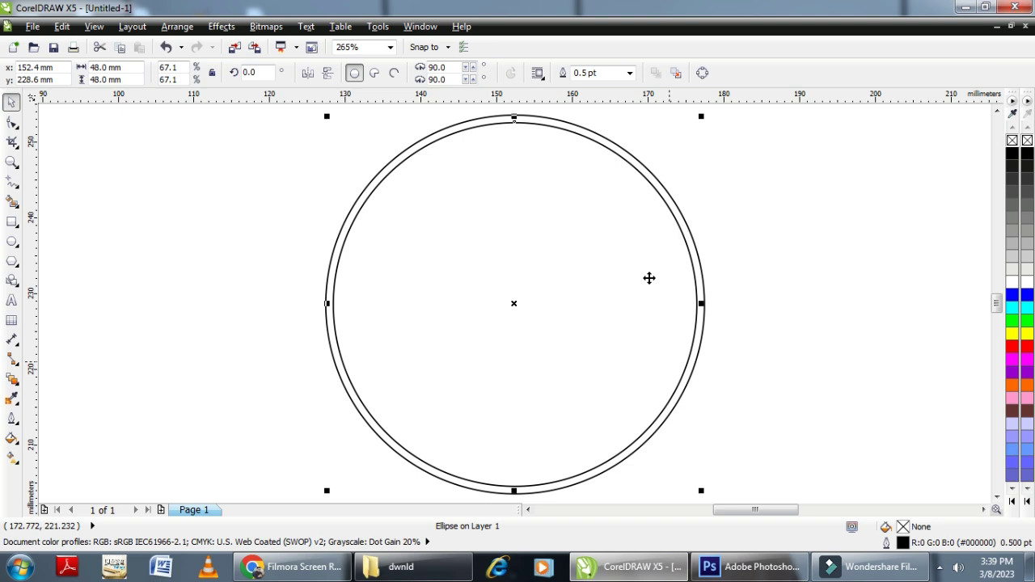
pyautogui.click(704, 186)
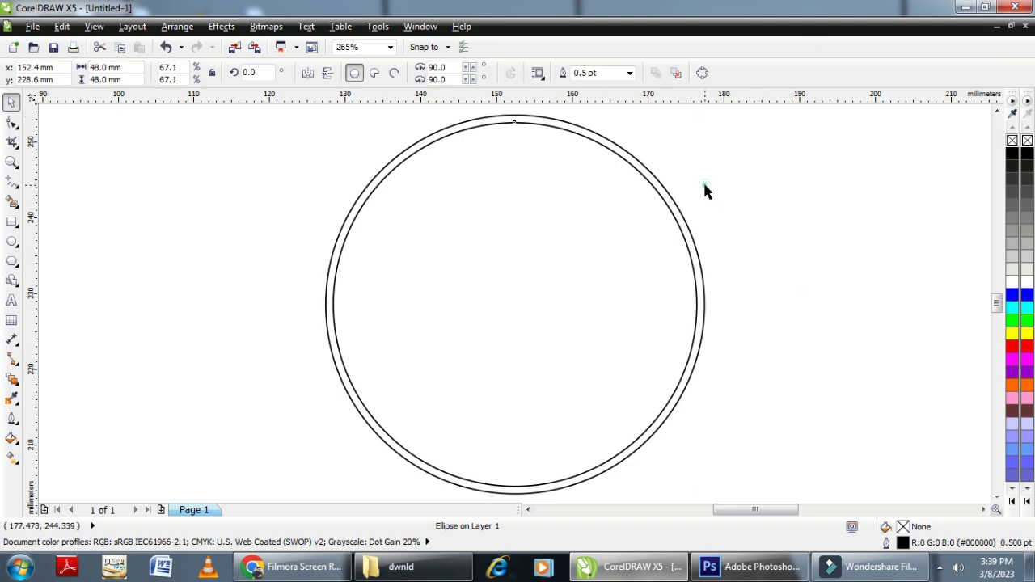
pyautogui.click(557, 185)
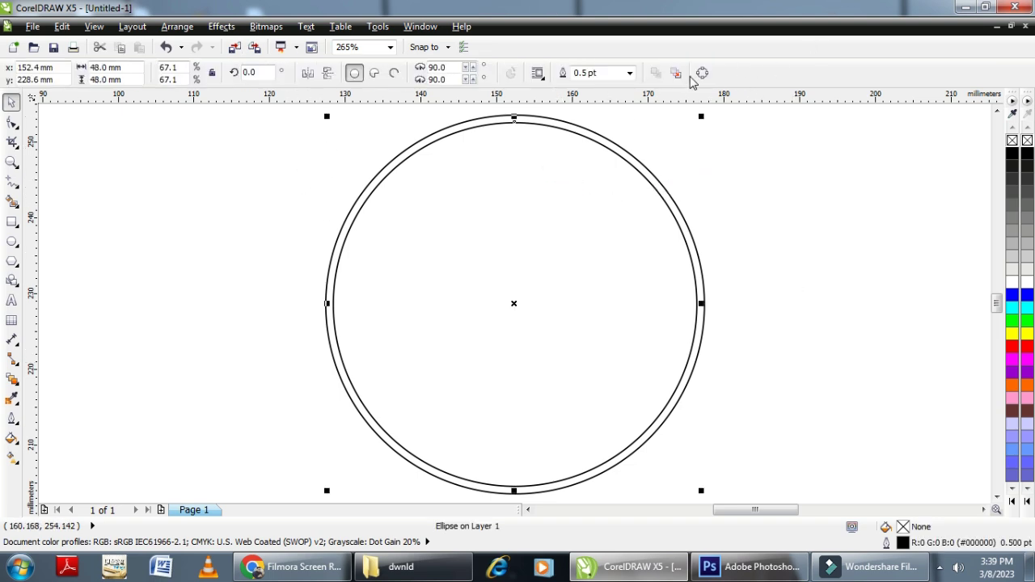
pyautogui.click(628, 73)
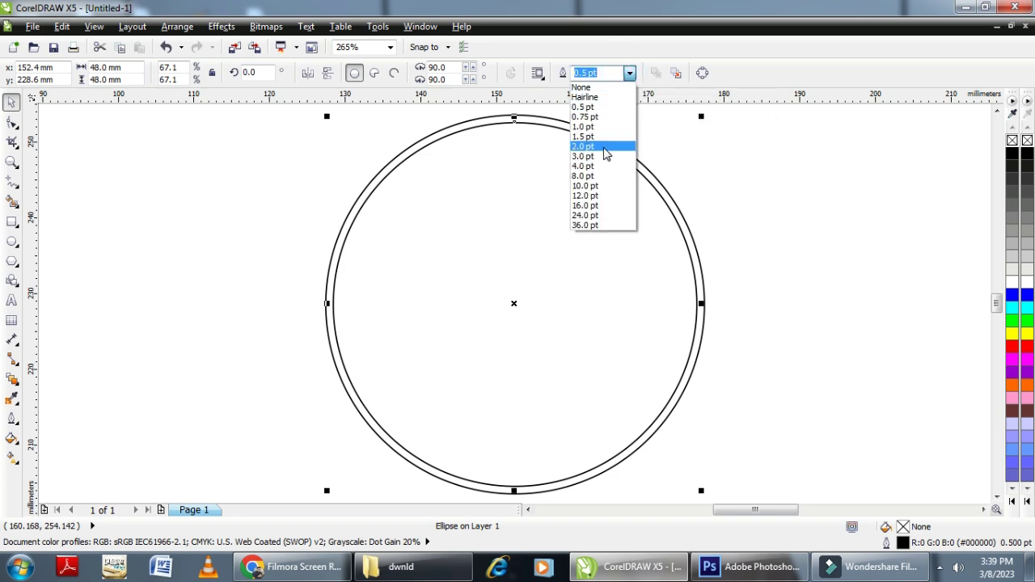
pyautogui.click(604, 148)
pyautogui.click(838, 200)
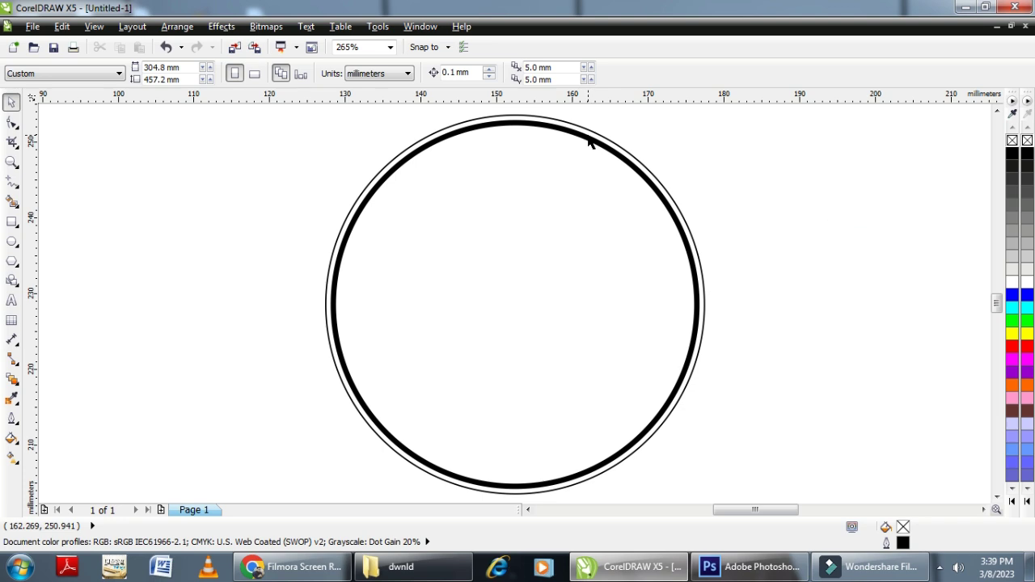
# Place a horizontal guideline across the lower part of the circles at about 215.8 mm.
pyautogui.click(543, 216)
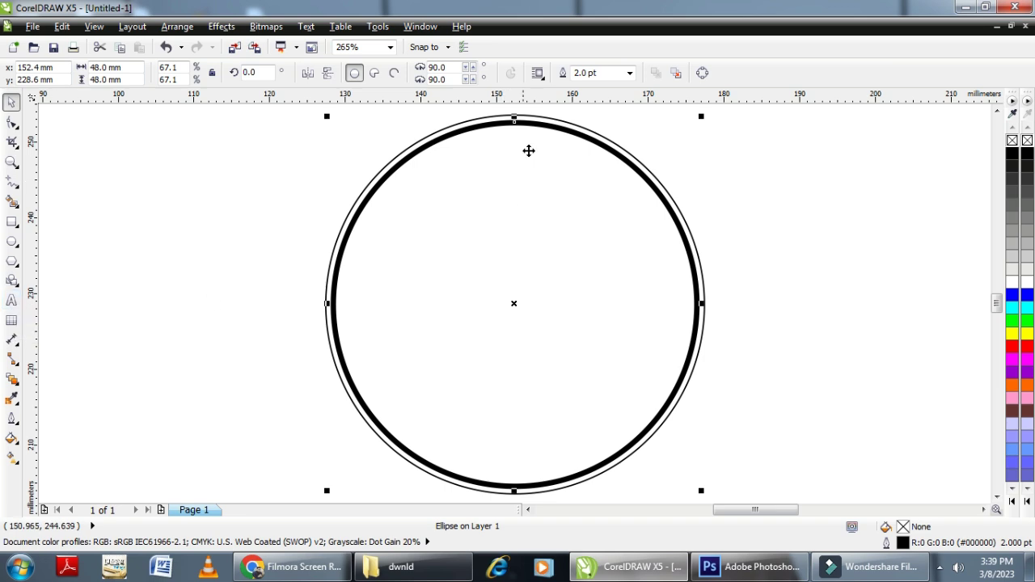
pyautogui.moveTo(557, 96); pyautogui.dragTo(554, 402)
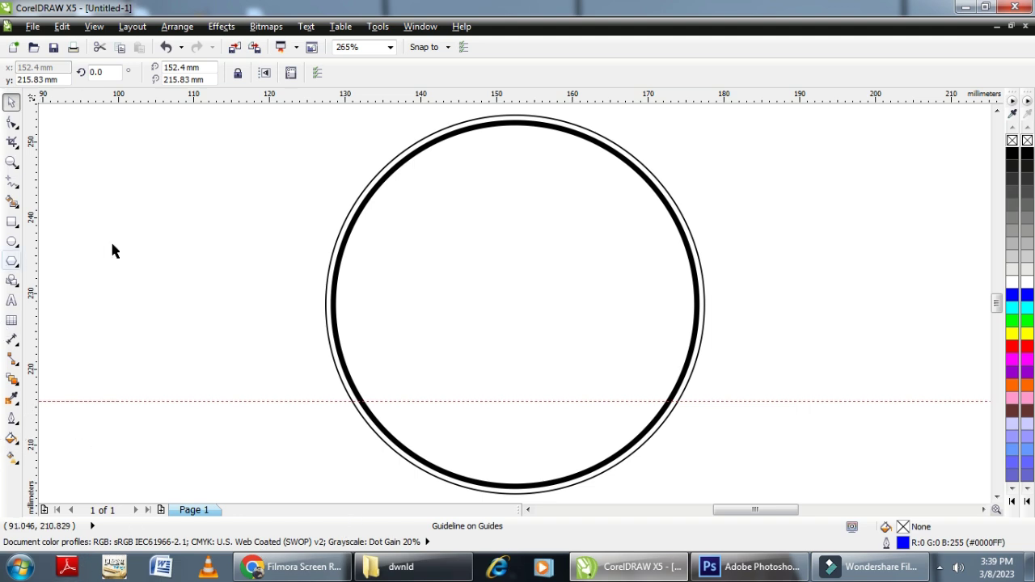
pyautogui.click(382, 441)
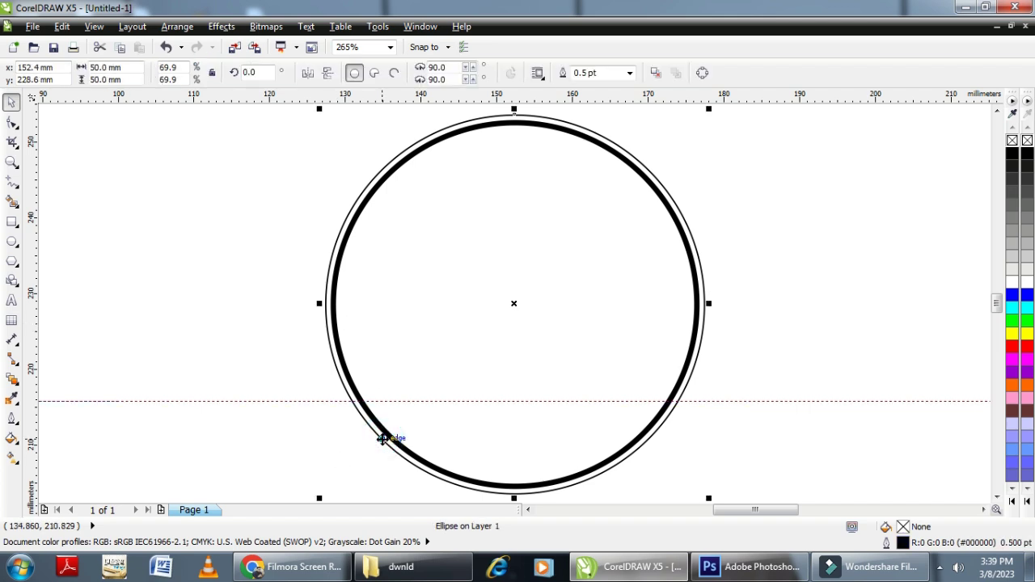
pyautogui.click(745, 273)
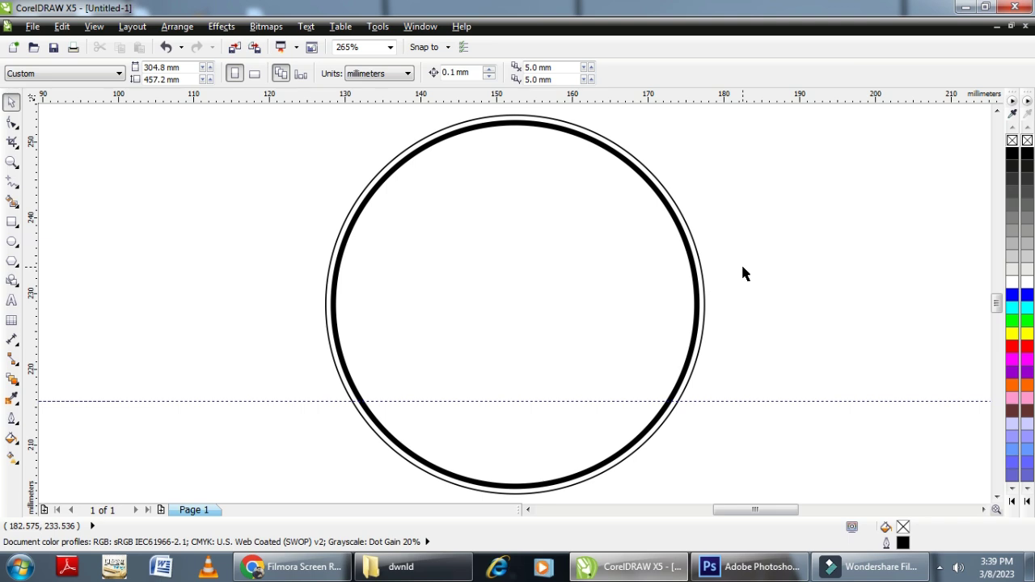
pyautogui.click(733, 333)
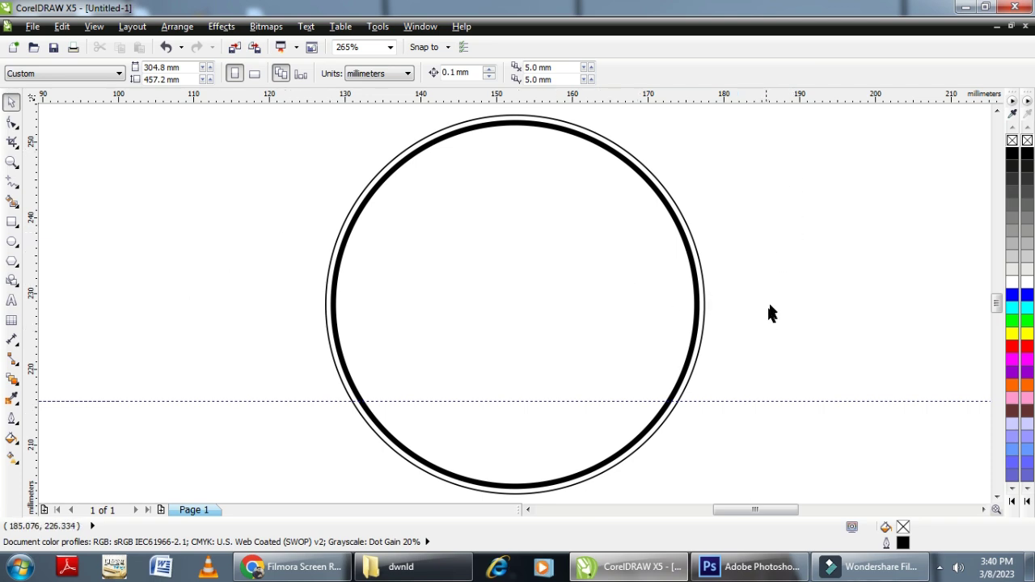
# Add the artistic text "dream" inside the circles near their upper edge.
pyautogui.click(11, 301)
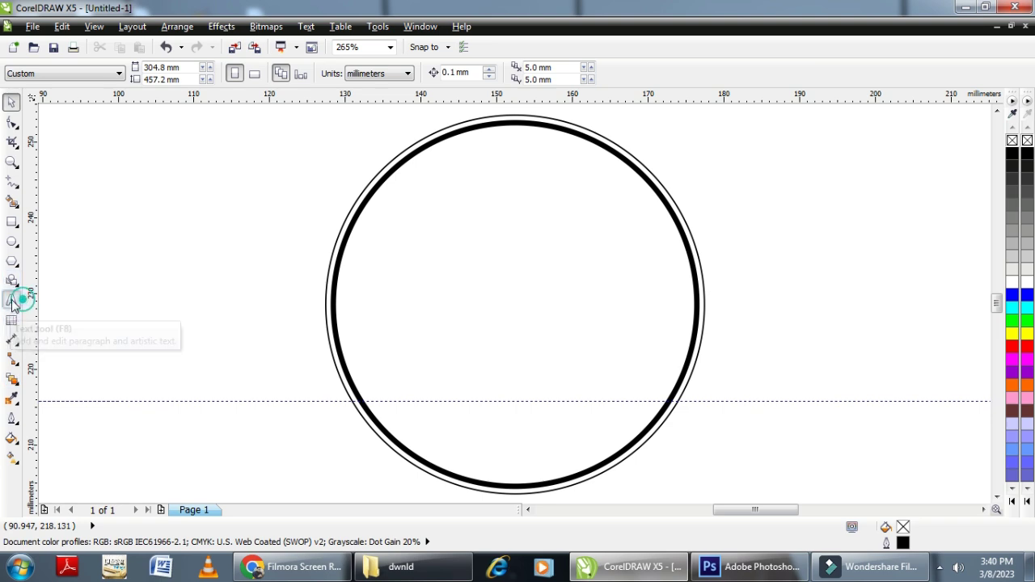
pyautogui.click(458, 176)
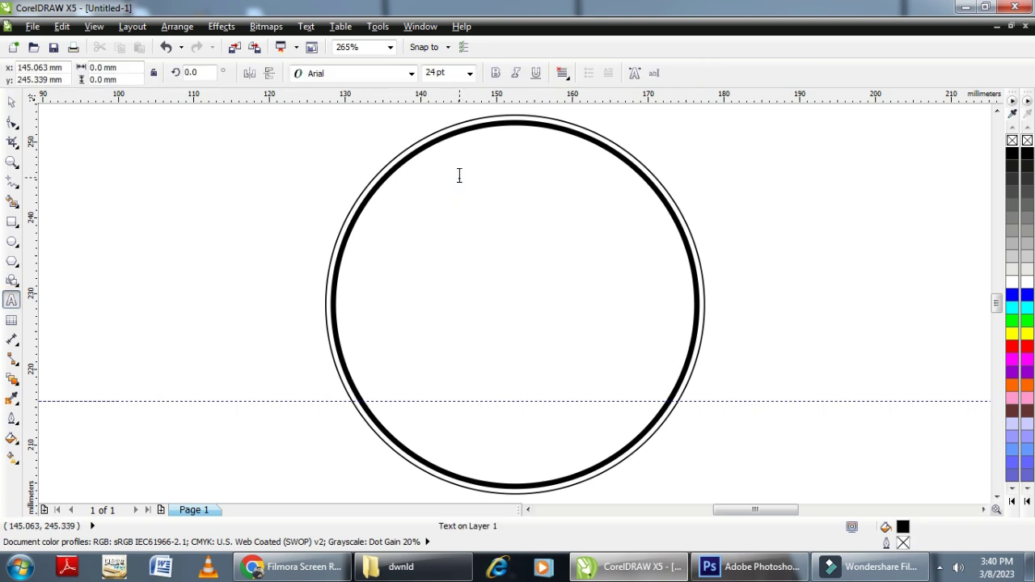
pyautogui.write('dr')
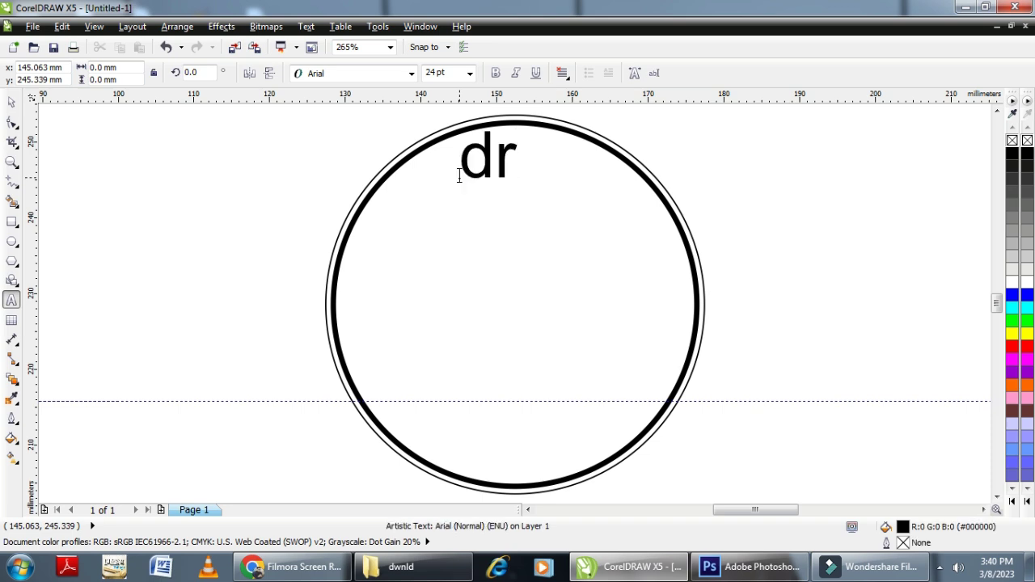
pyautogui.write('eam')
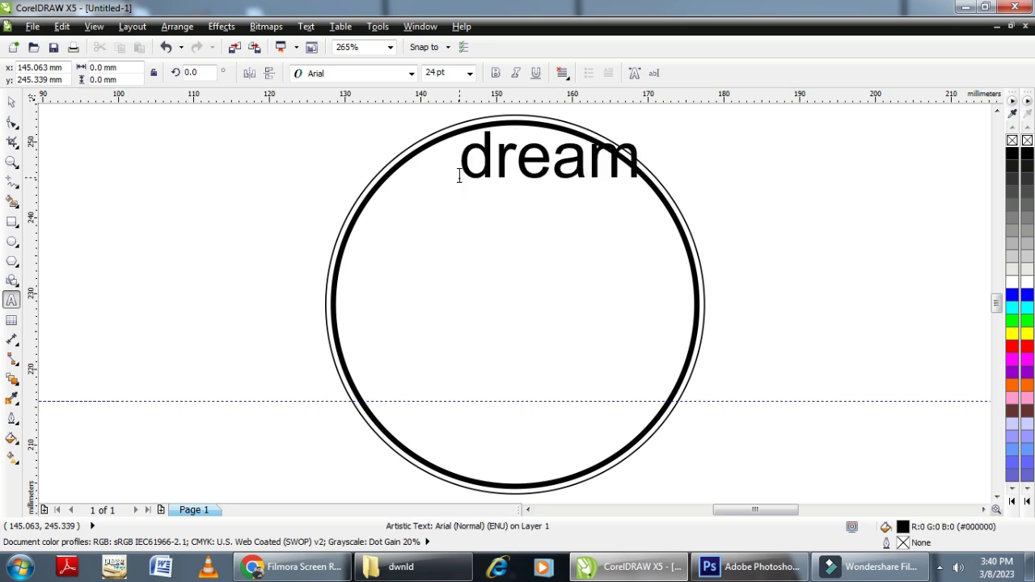
pyautogui.hotkey('ctrl', 'a')
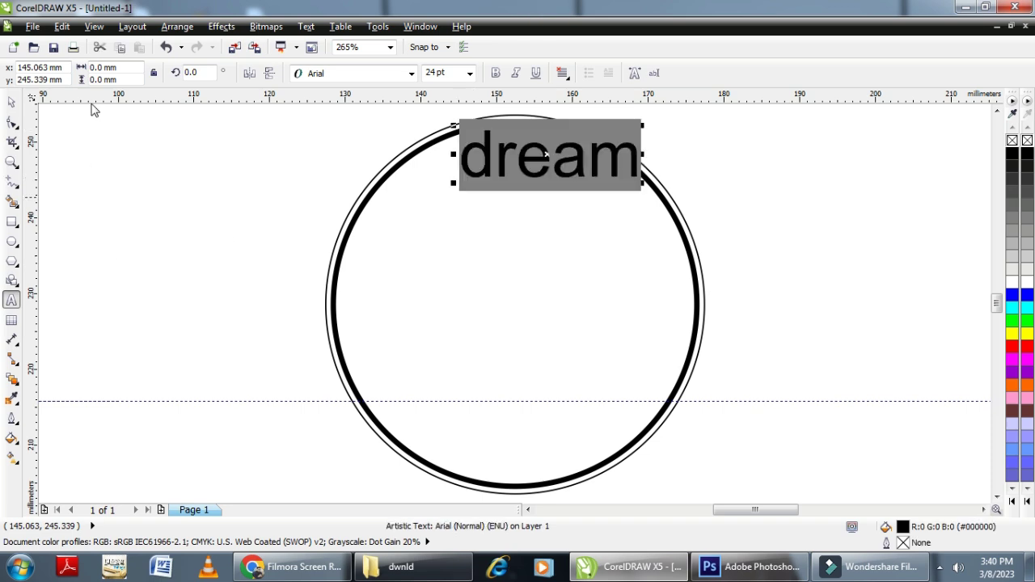
pyautogui.click(12, 104)
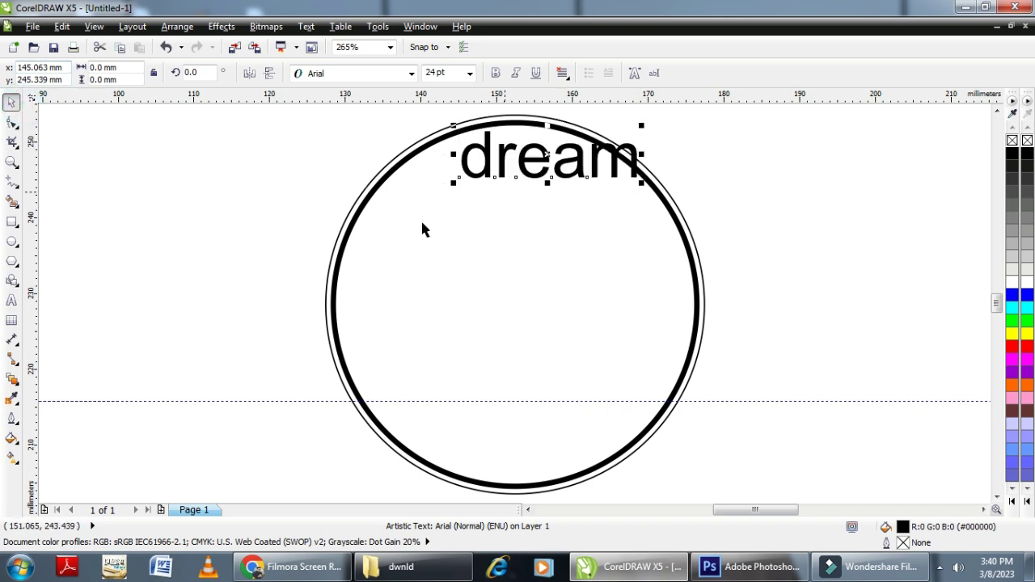
# Change the case of the whole word "dream" to UPPERCASE.
pyautogui.doubleClick(524, 164)
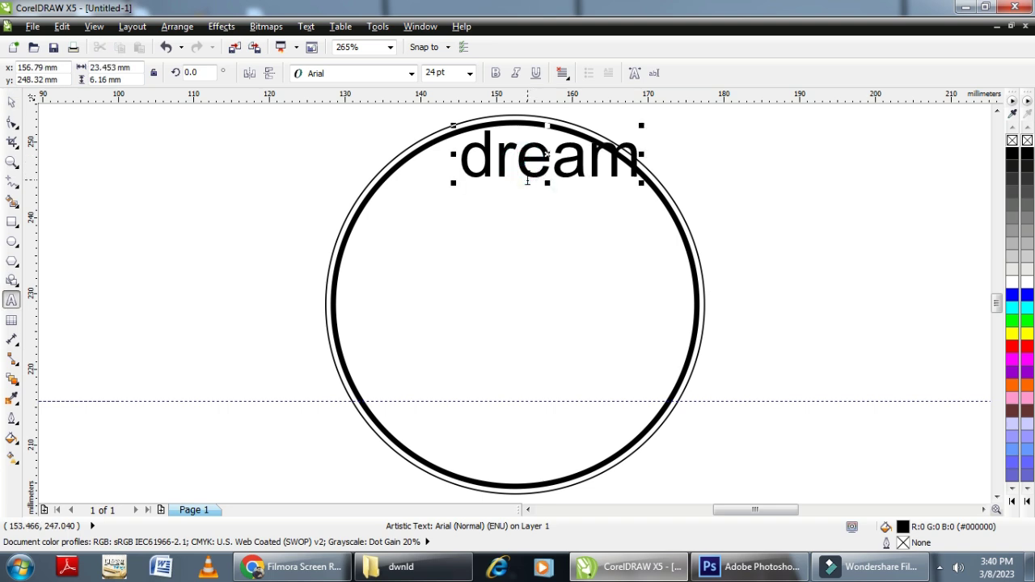
pyautogui.doubleClick(527, 181)
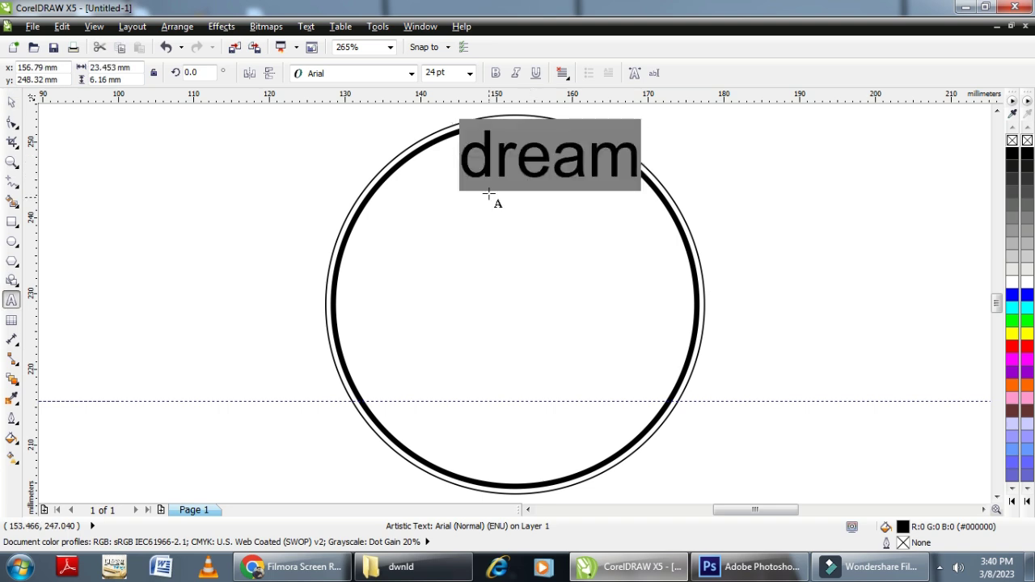
pyautogui.scroll(2, 512, 164)
pyautogui.rightClick(513, 165)
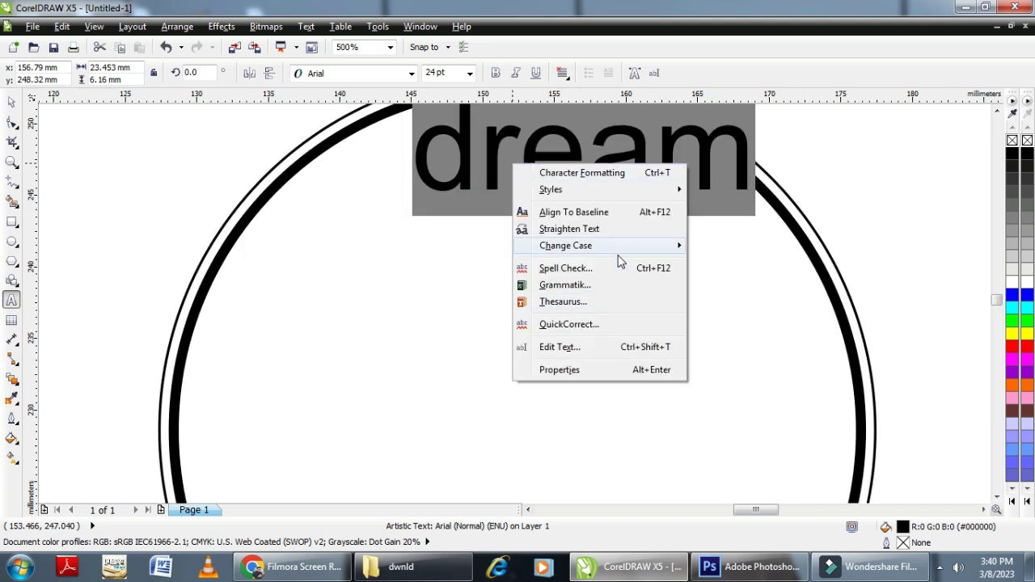
pyautogui.moveTo(623, 246)
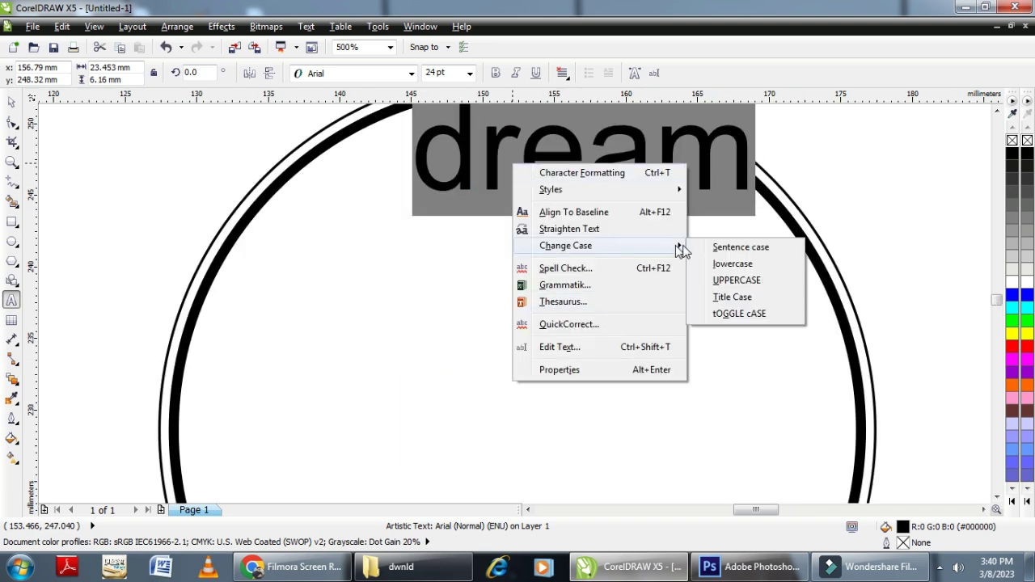
pyautogui.click(738, 283)
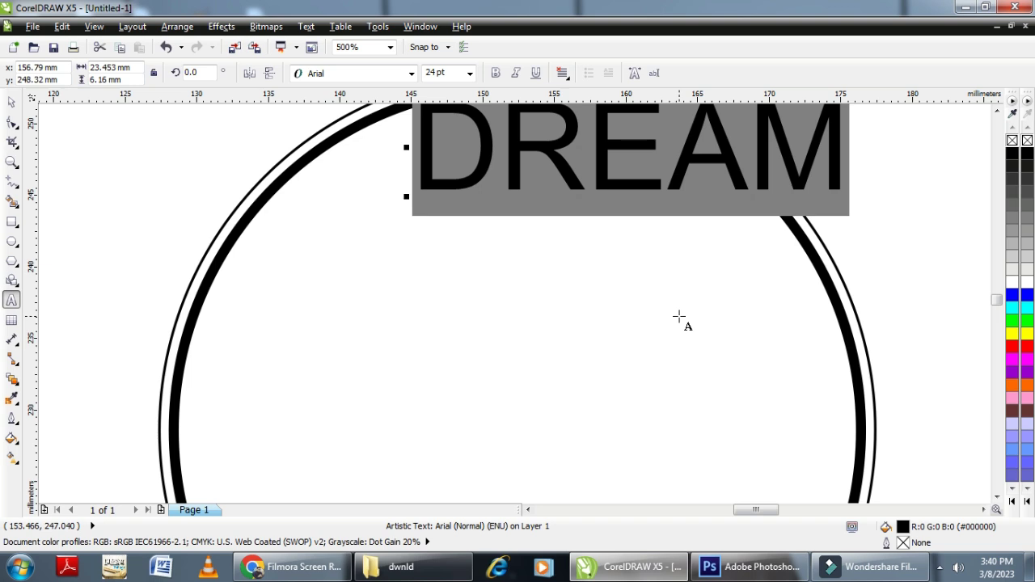
pyautogui.scroll(-2, 679, 317)
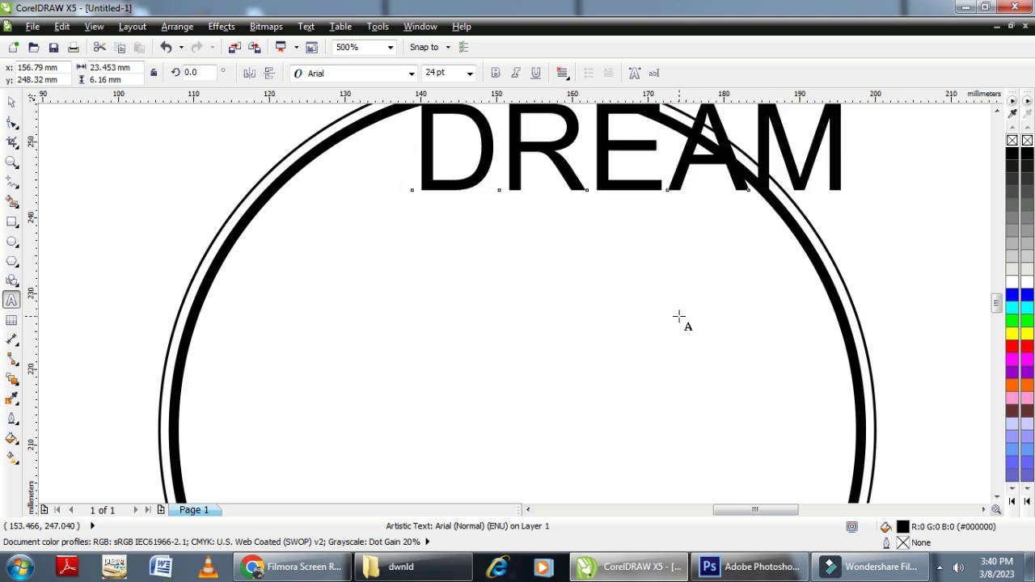
pyautogui.click(11, 102)
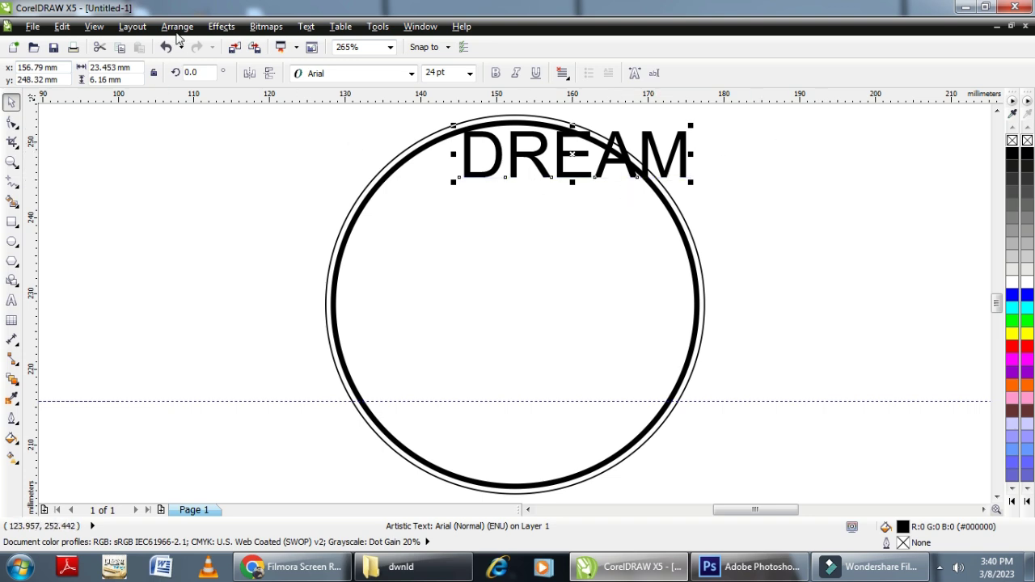
# Move the DREAM text down inside the inner circle and set its font size to 18 pt.
pyautogui.click(570, 154)
pyautogui.moveTo(557, 187); pyautogui.dragTo(505, 231)
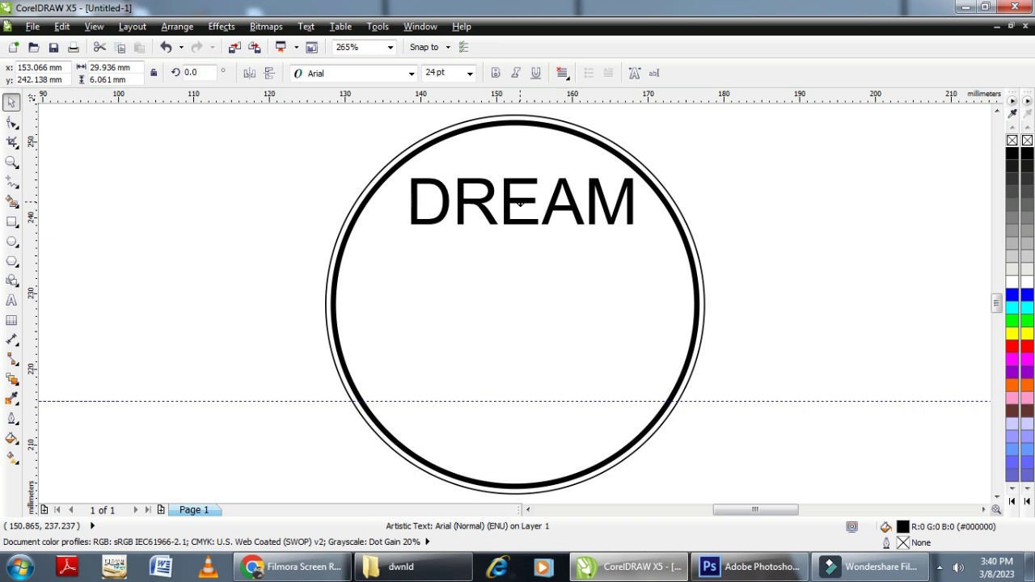
pyautogui.click(451, 75)
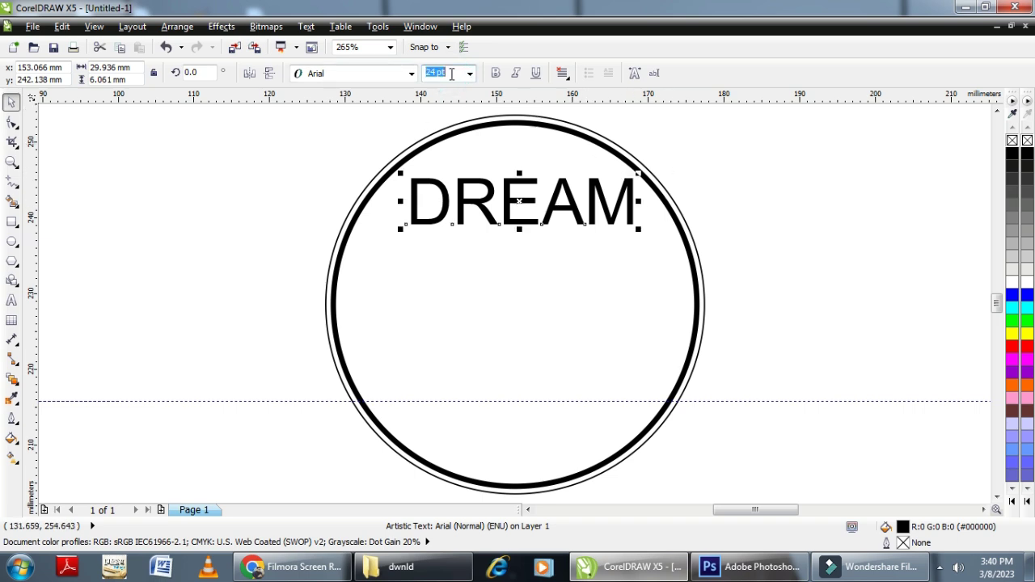
pyautogui.write('15')
pyautogui.press('Return')
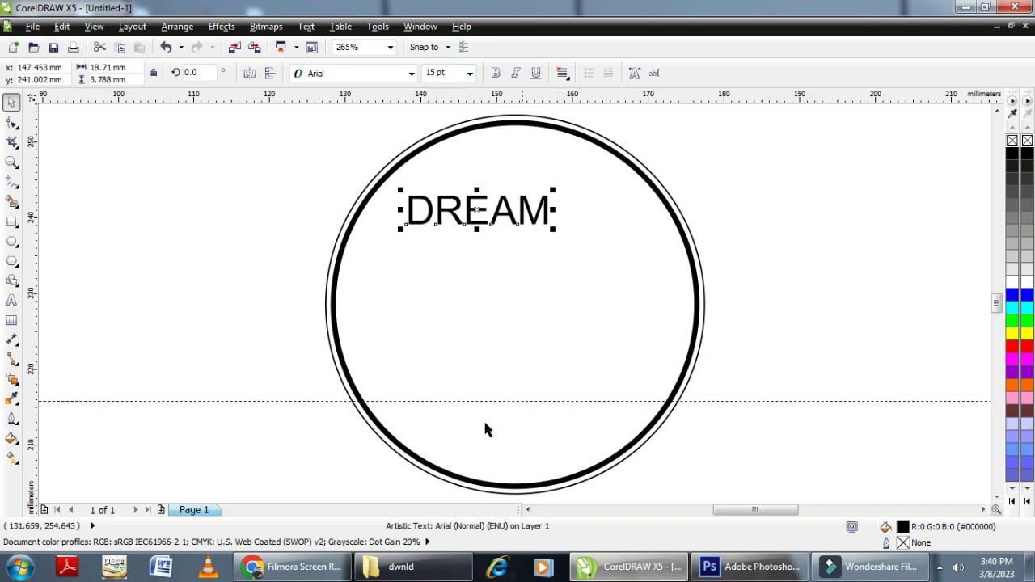
pyautogui.click(437, 72)
pyautogui.doubleClick(438, 72)
pyautogui.write('18')
pyautogui.press('Return')
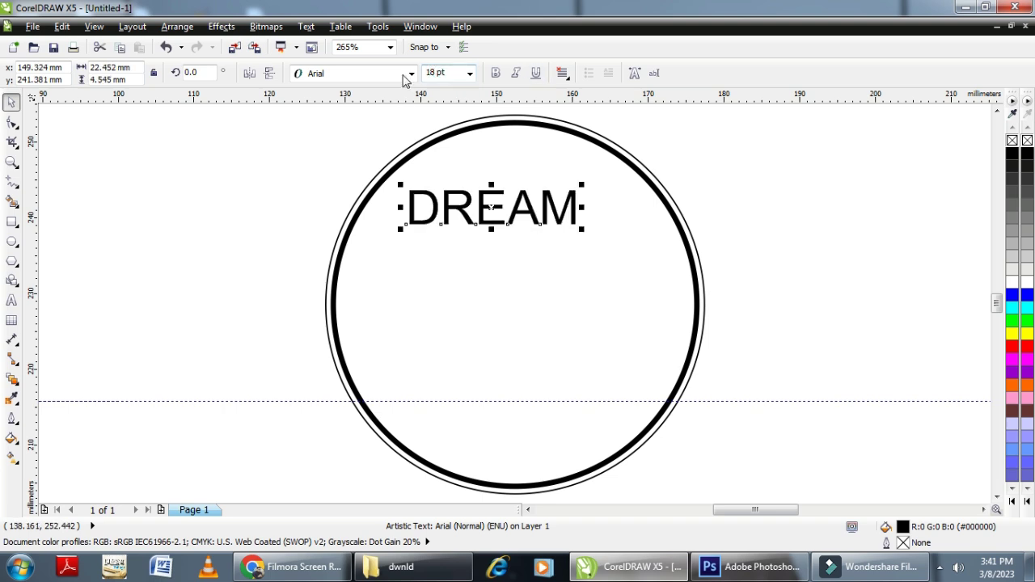
pyautogui.click(755, 119)
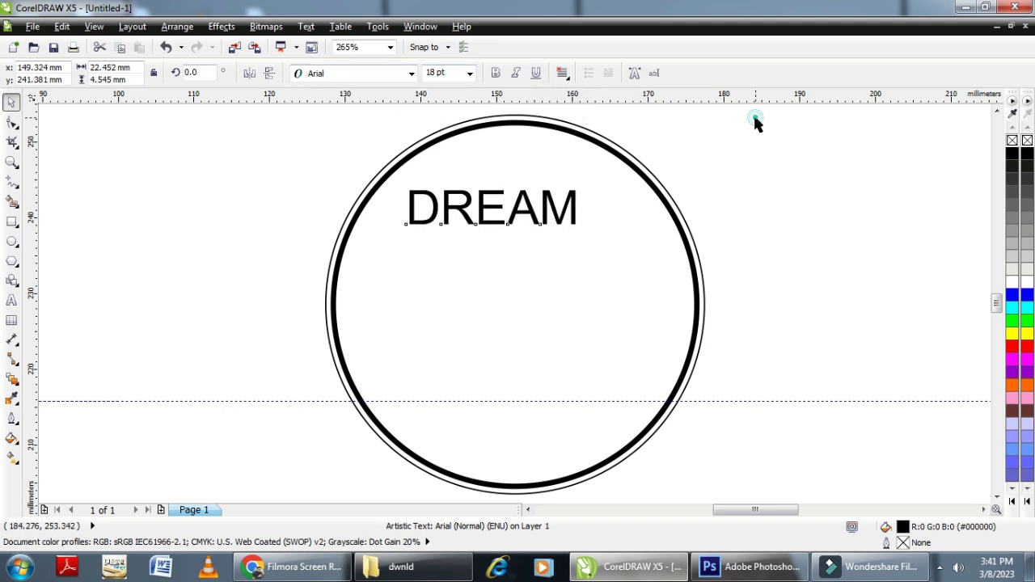
# Shift the DREAM text sideways and align its center horizontally with both circles.
pyautogui.click(535, 214)
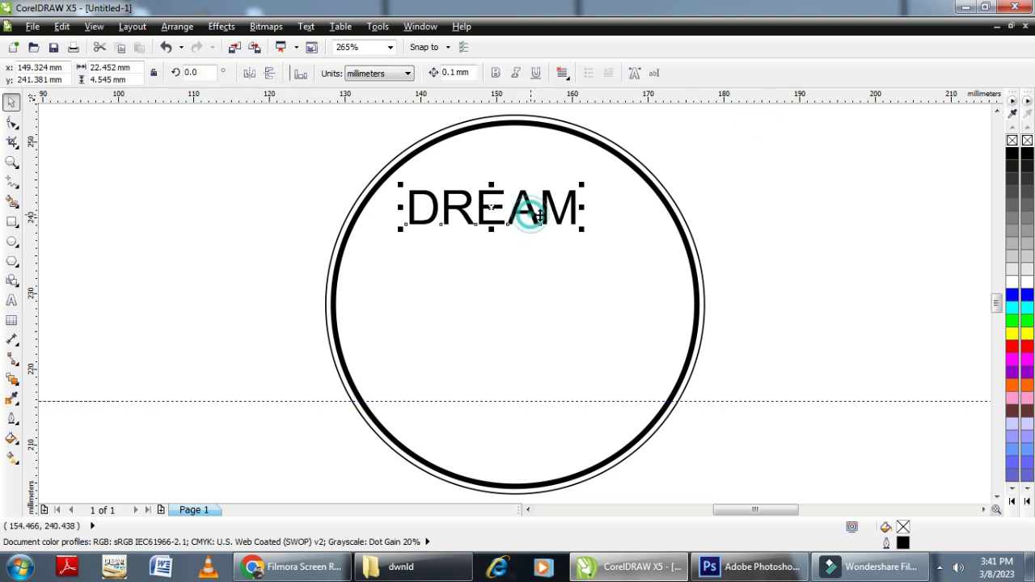
pyautogui.doubleClick(538, 214)
pyautogui.moveTo(538, 214); pyautogui.dragTo(537, 214)
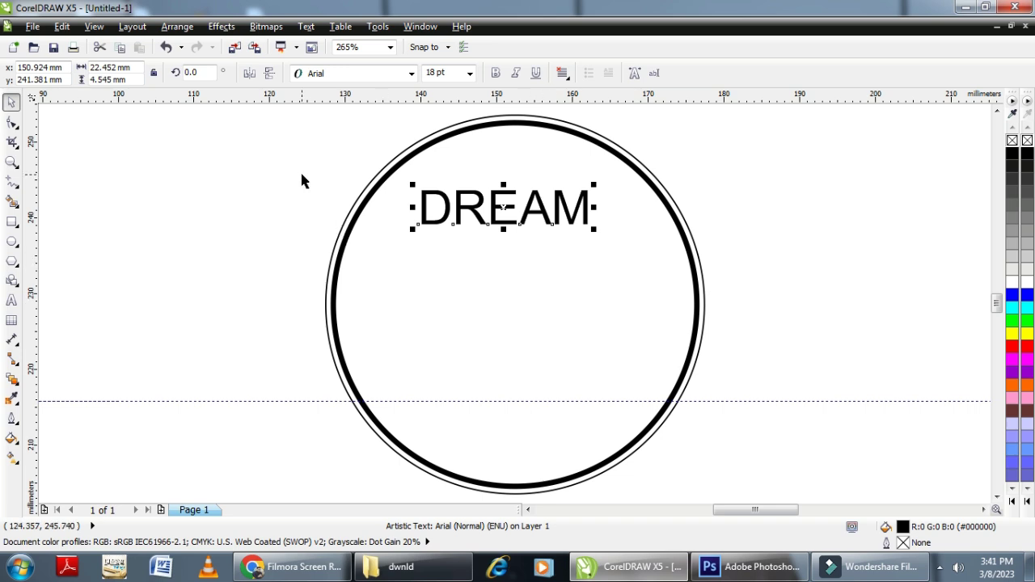
pyautogui.scroll(-3, 302, 174)
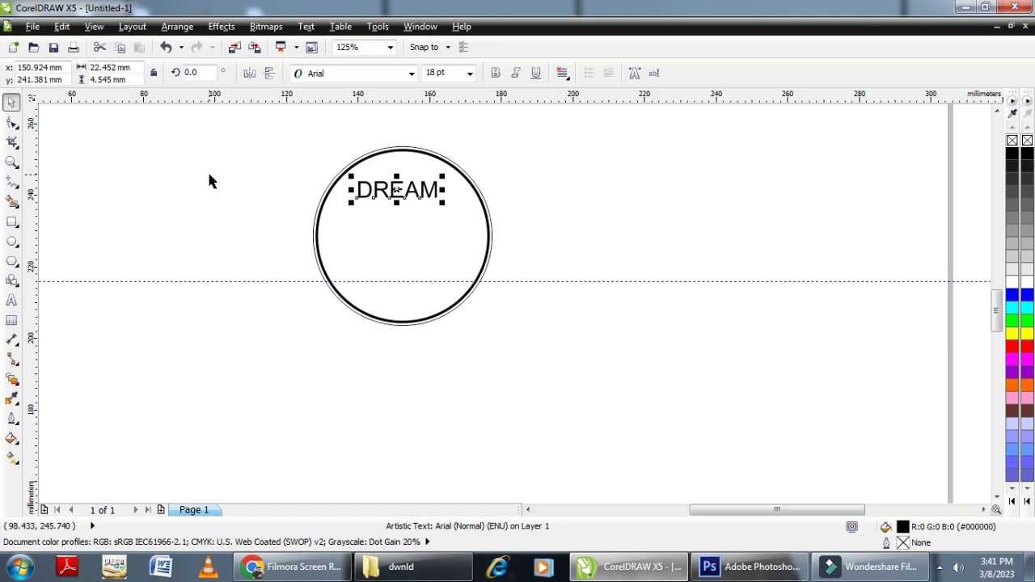
pyautogui.moveTo(275, 121); pyautogui.dragTo(485, 469)
pyautogui.press('c')
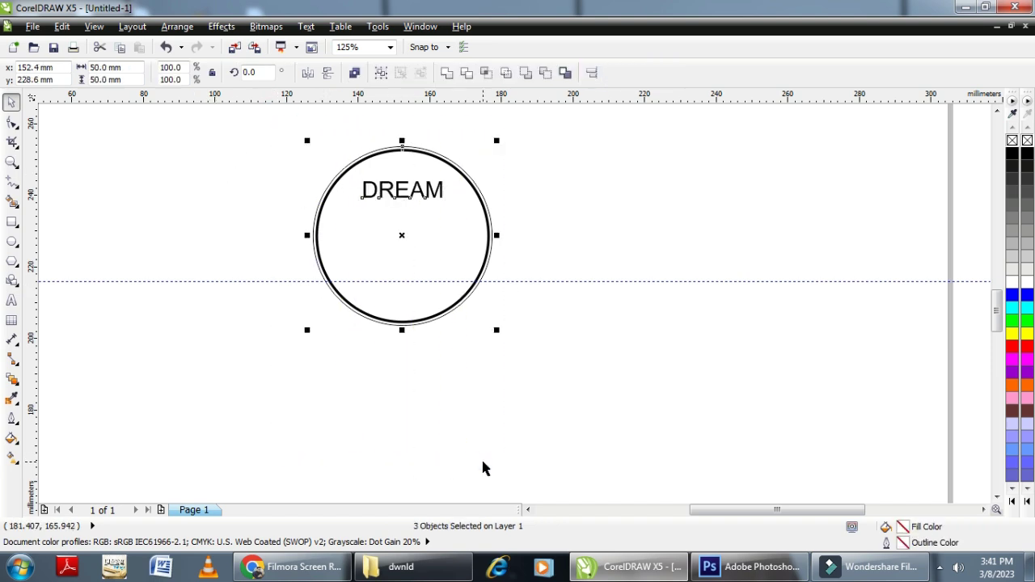
pyautogui.click(600, 182)
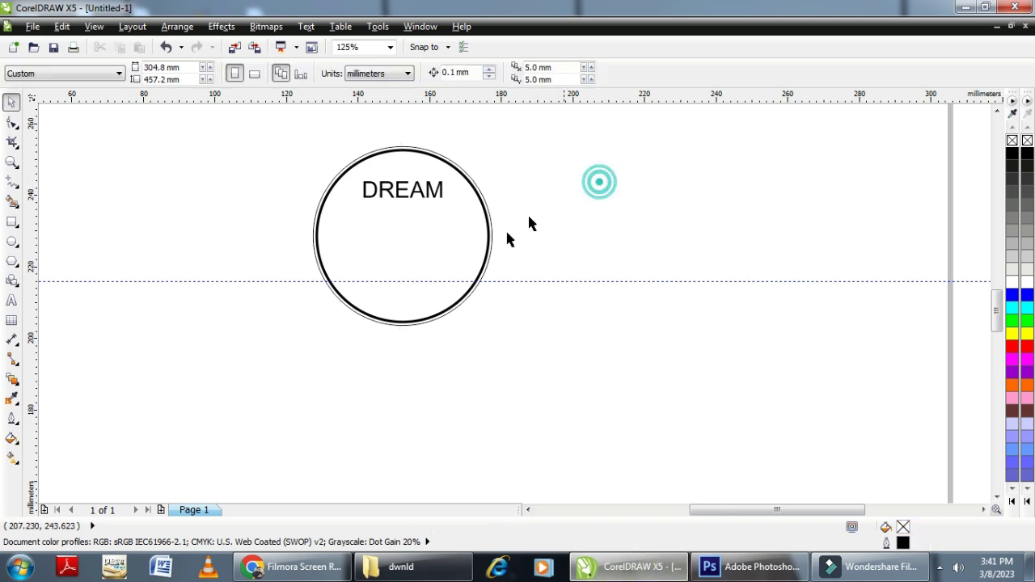
# Place a copy of the DREAM text directly below the original and change the copy's wording to DOUBLELOCKING.
pyautogui.click(398, 188)
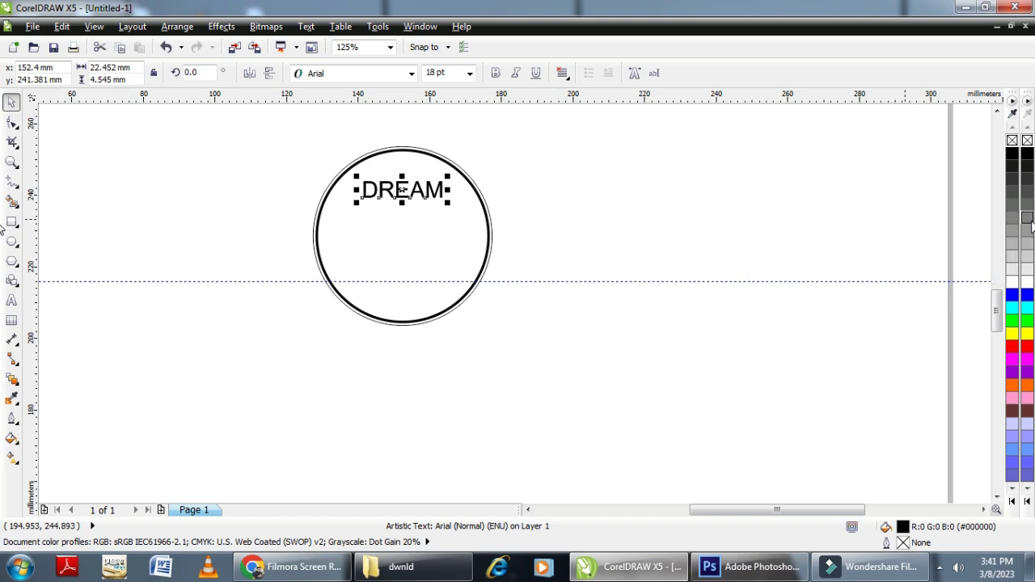
pyautogui.click(401, 190)
pyautogui.moveTo(401, 190); pyautogui.dragTo(399, 213)
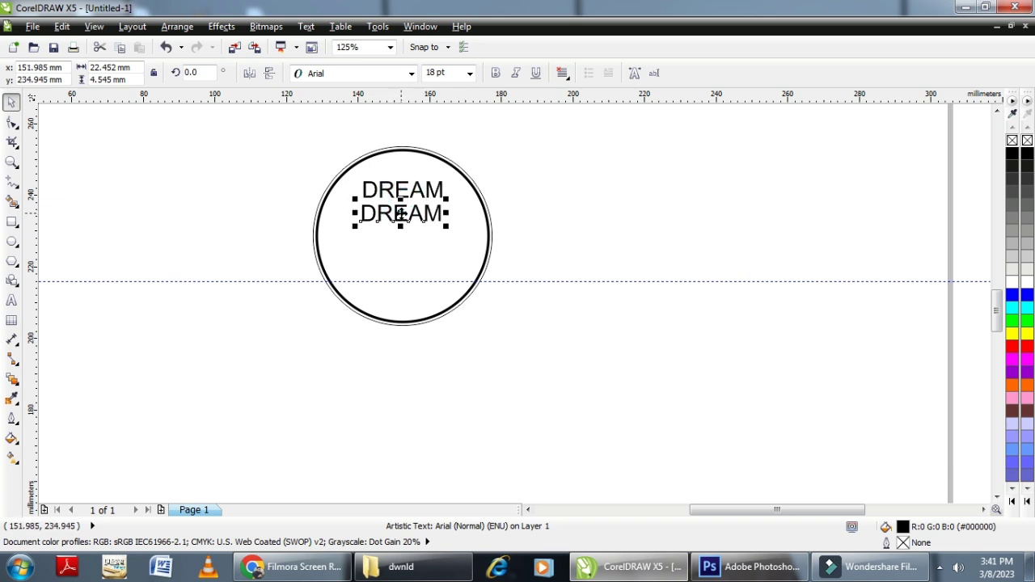
pyautogui.press('F8')
pyautogui.click(886, 373)
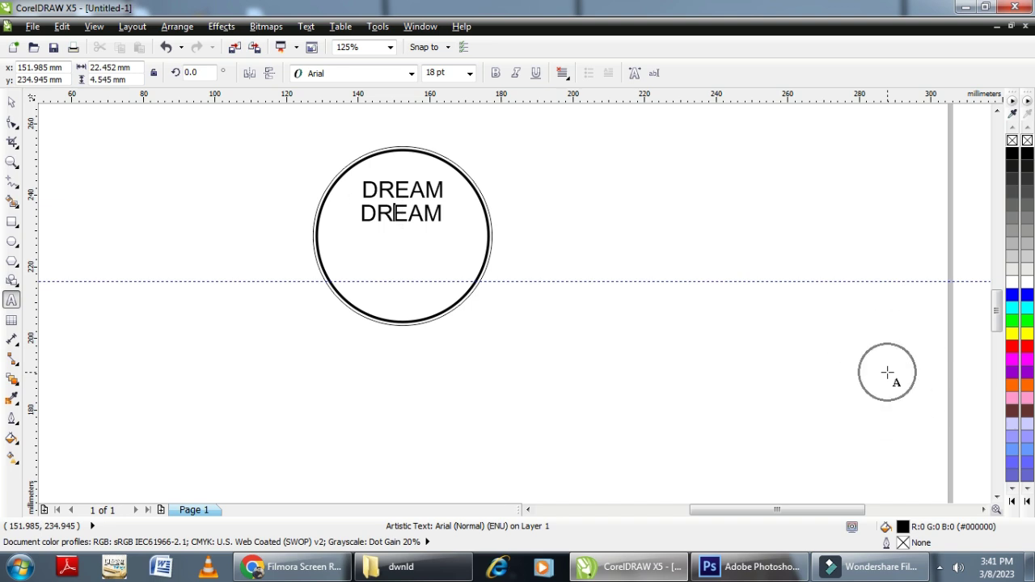
pyautogui.hotkey('ctrl', 'a')
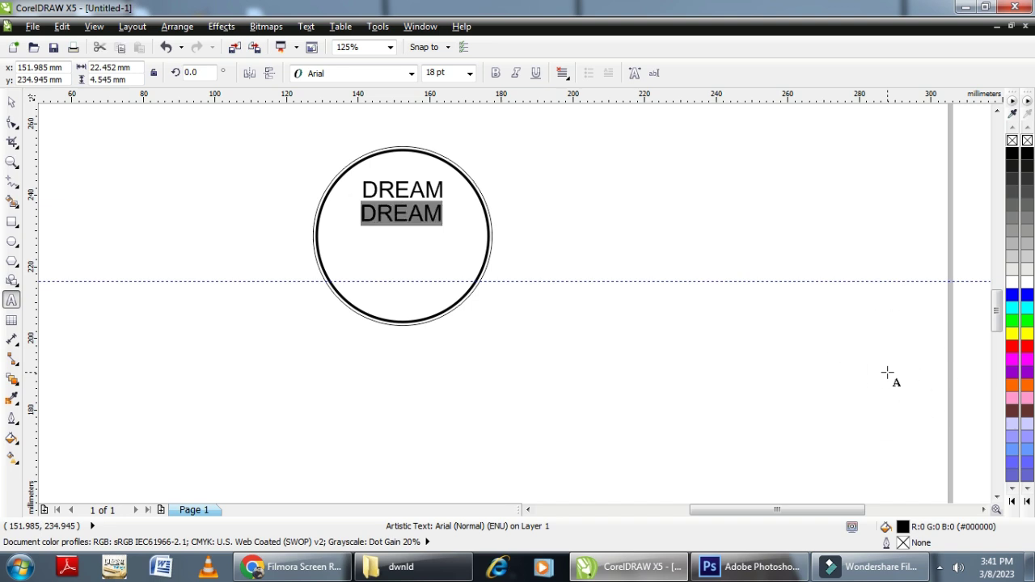
pyautogui.write('DOU')
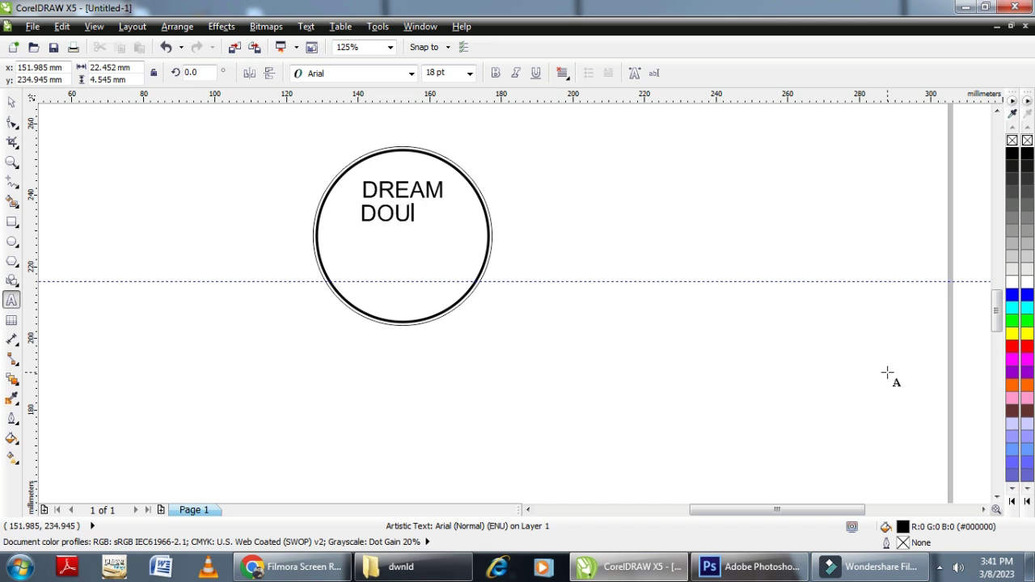
pyautogui.write('BLELOCKING')
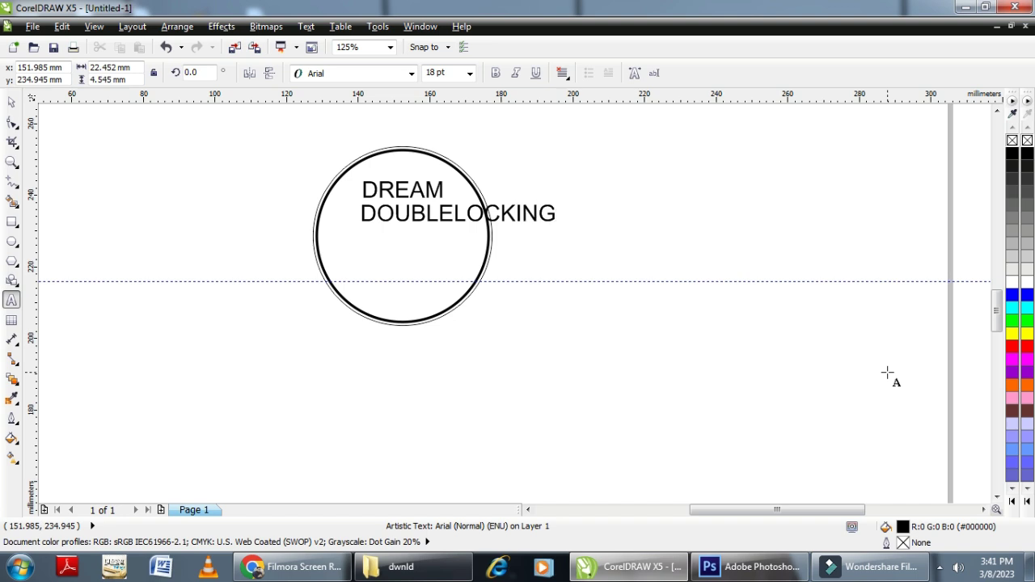
# Set the font size of the whole DOUBLELOCKING text to 10 pt.
pyautogui.hotkey('shift', 'Home')
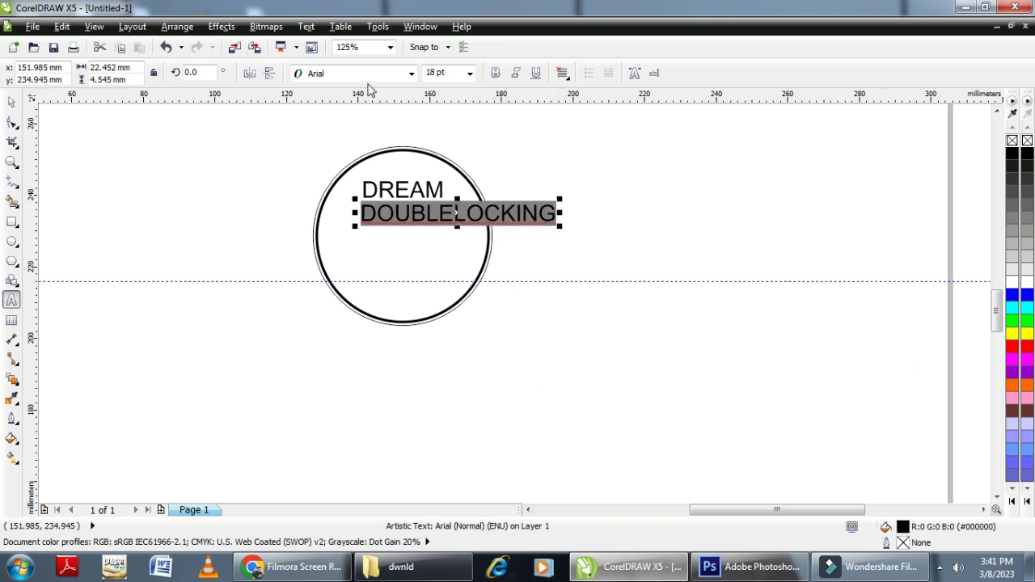
pyautogui.click(439, 73)
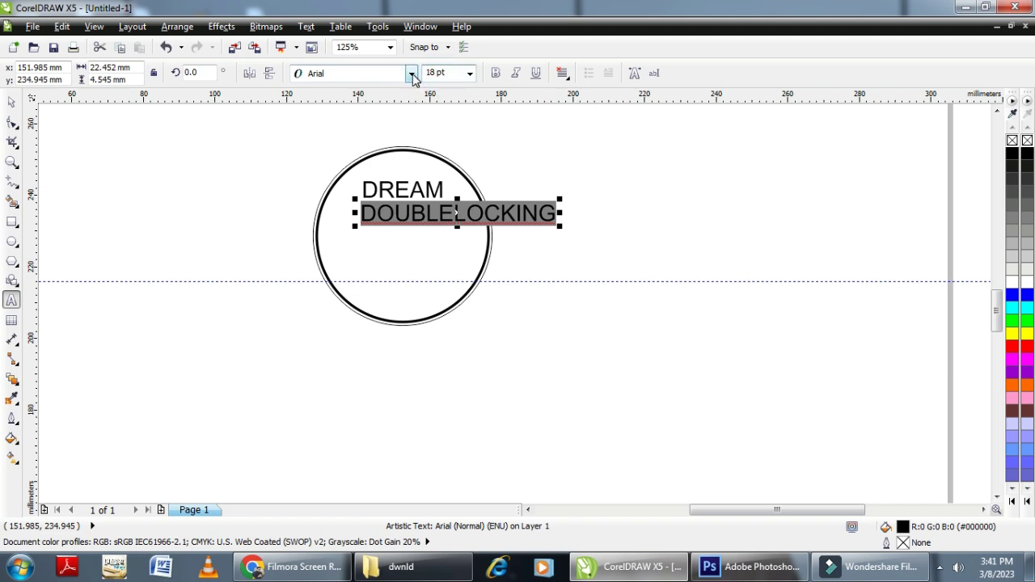
pyautogui.write('1')
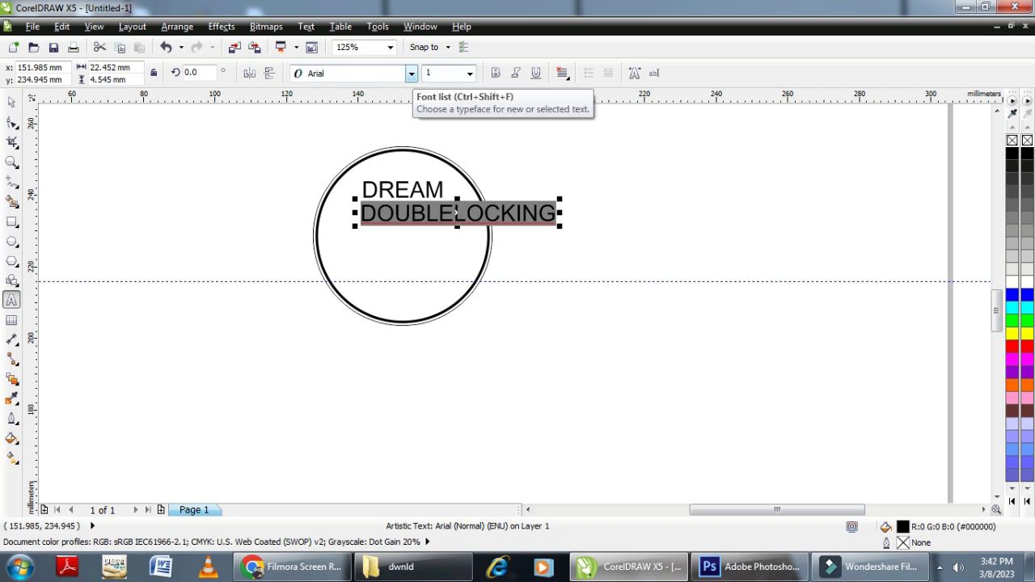
pyautogui.write('0')
pyautogui.press('Return')
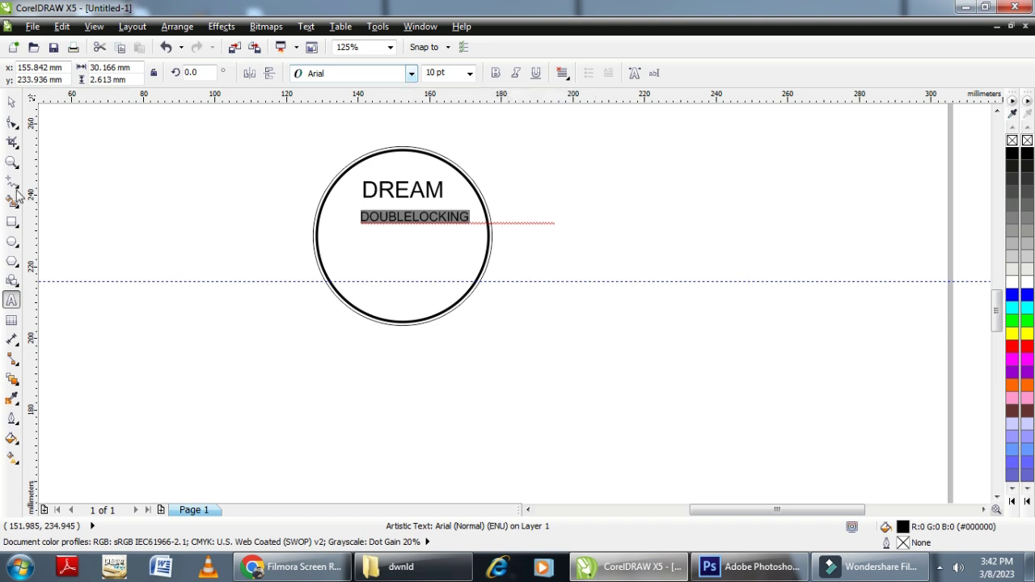
pyautogui.click(11, 102)
pyautogui.click(549, 169)
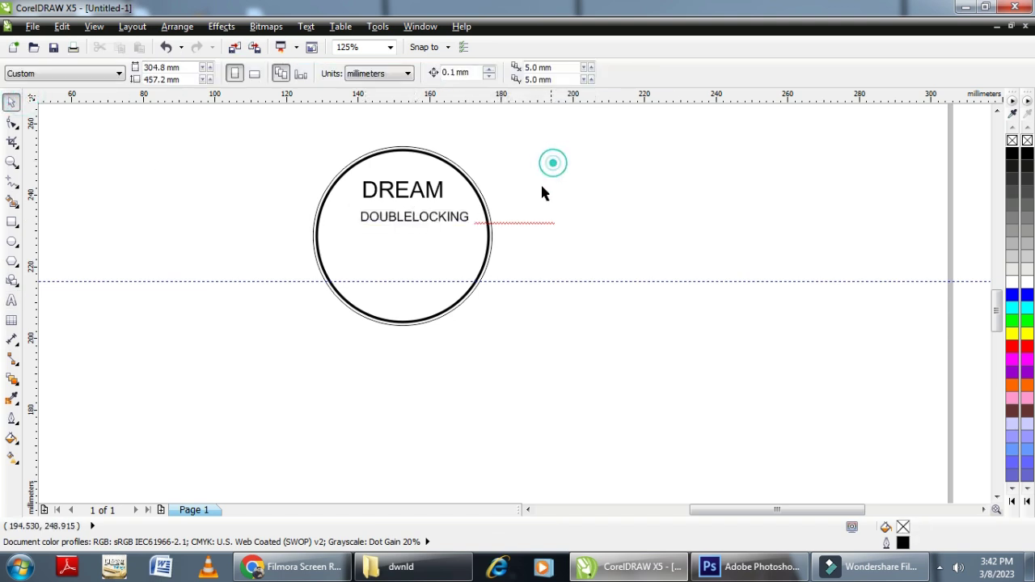
# Copy the DOUBLELOCKING text to just above the guideline at the circle's lower left and change the copy's wording to 50MM.
pyautogui.click(381, 218)
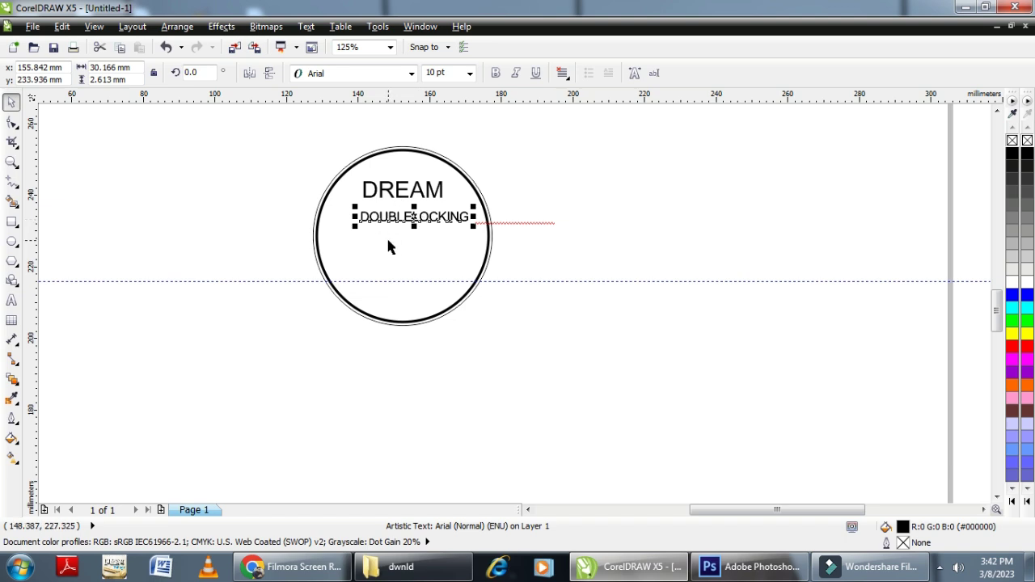
pyautogui.scroll(2, 386, 235)
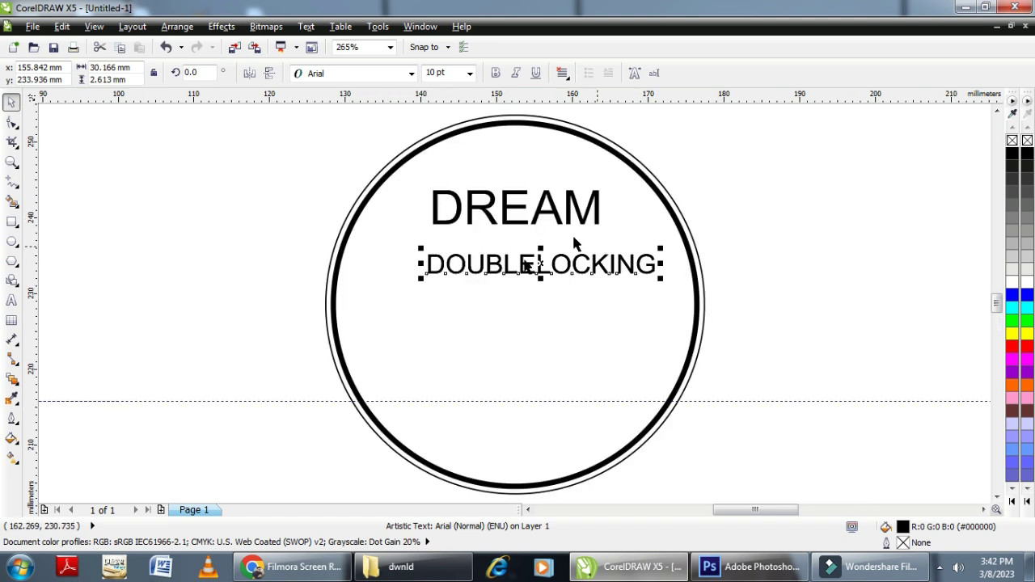
pyautogui.moveTo(539, 267); pyautogui.dragTo(476, 383)
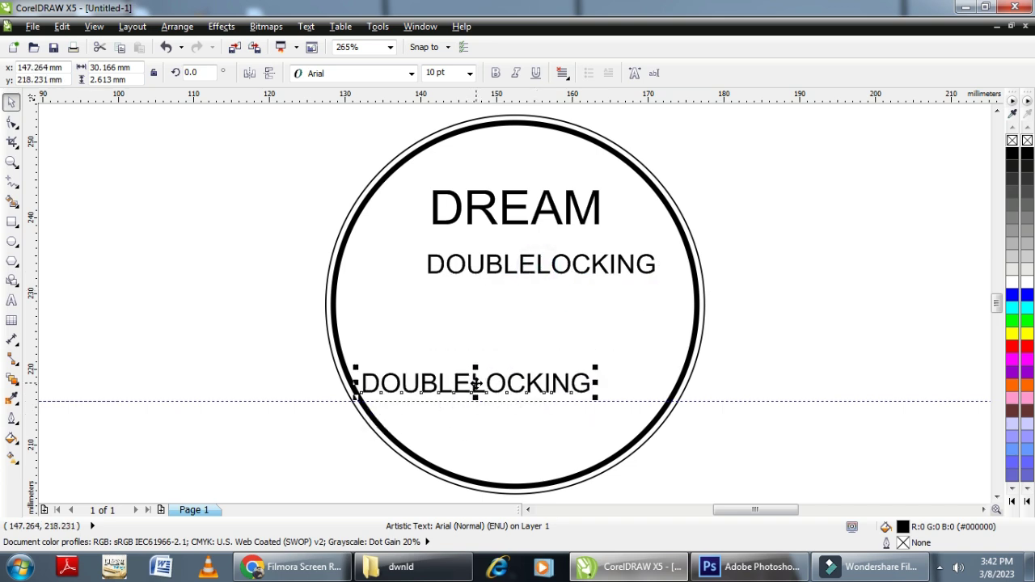
pyautogui.click(476, 382)
pyautogui.doubleClick(476, 383)
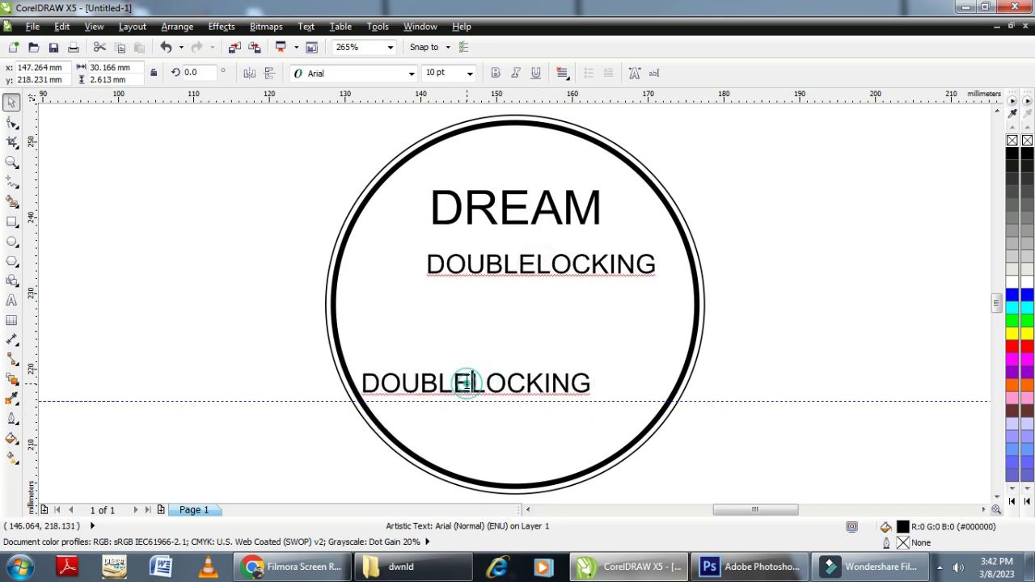
pyautogui.doubleClick(527, 397)
pyautogui.write('50')
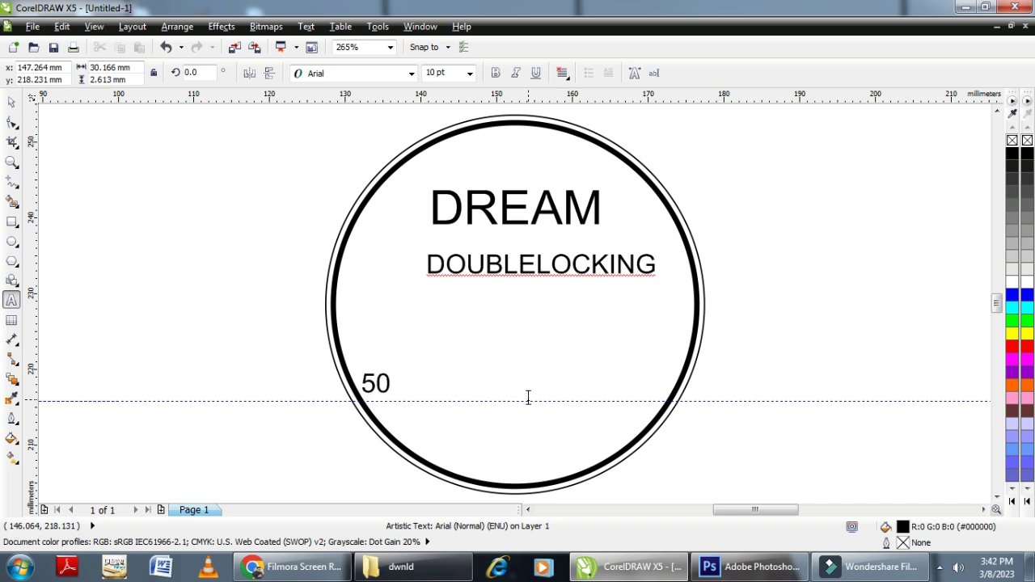
pyautogui.write('MM')
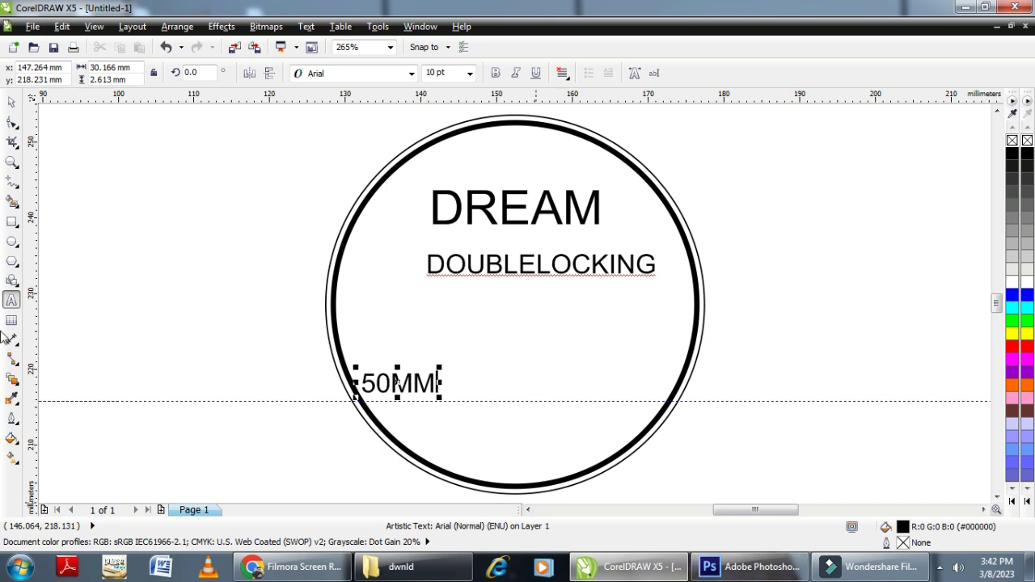
pyautogui.click(21, 106)
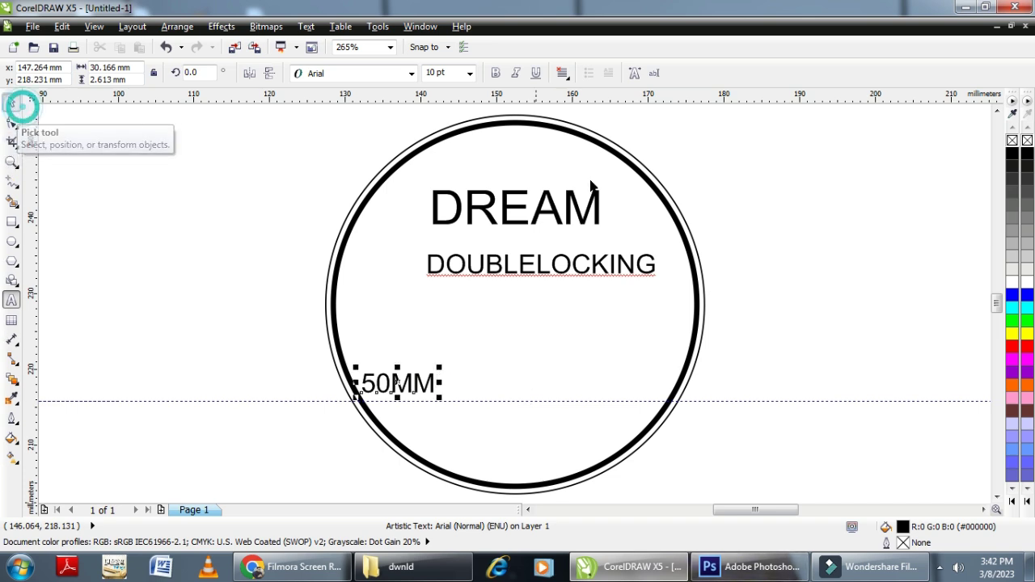
# Duplicate the 50MM text, place the copy level with it on the circle's right side, and change its wording to 7LVR.
pyautogui.hotkey('ctrl', 'd')
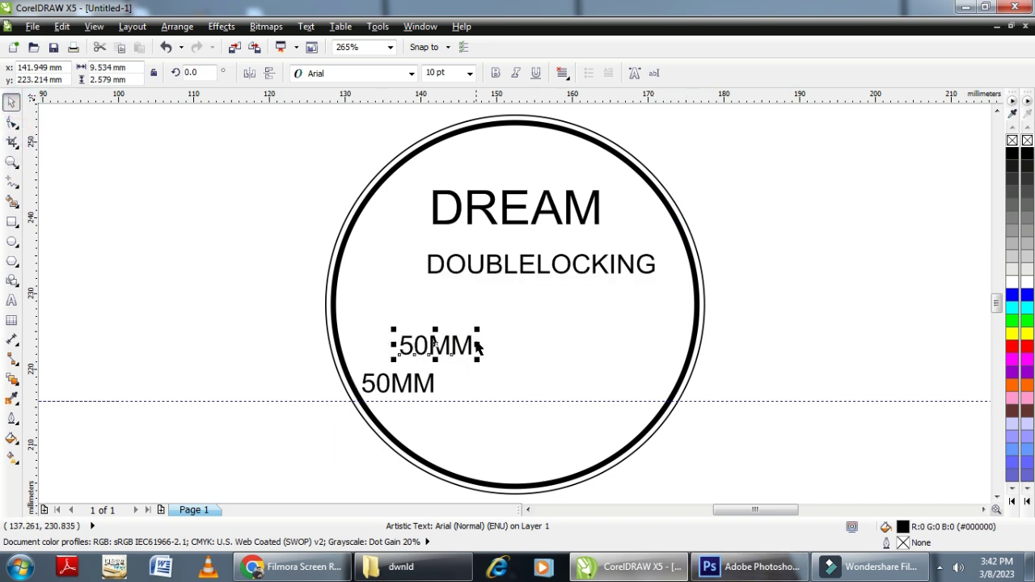
pyautogui.moveTo(435, 346); pyautogui.dragTo(595, 383)
pyautogui.click(595, 383)
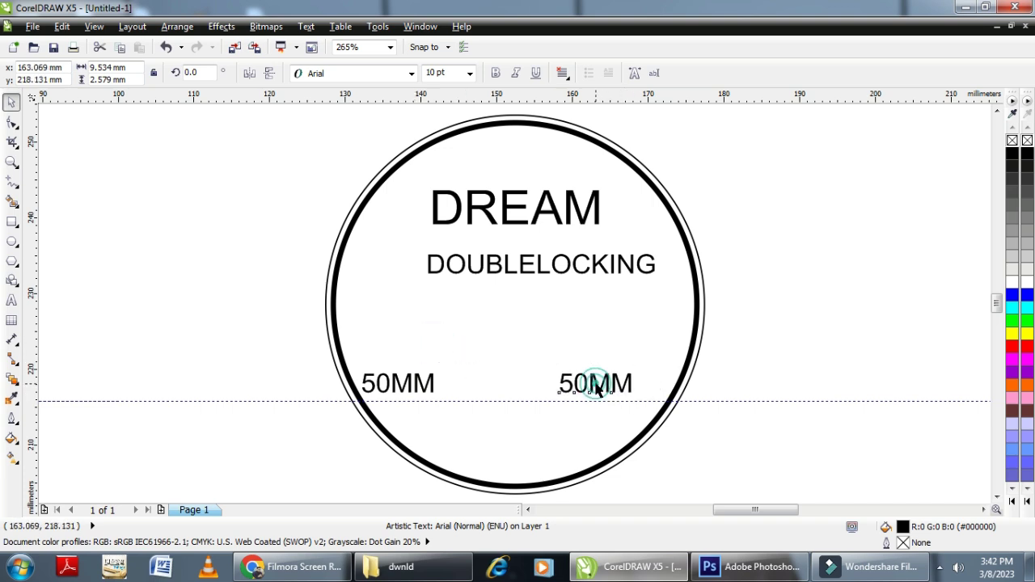
pyautogui.click(595, 383)
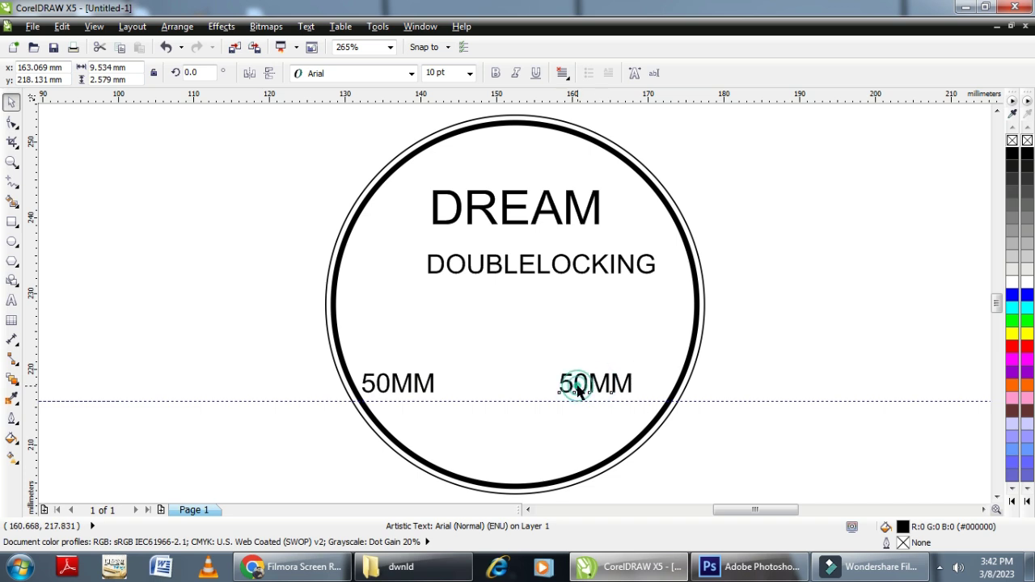
pyautogui.doubleClick(573, 381)
pyautogui.hotkey('ctrl', 'a')
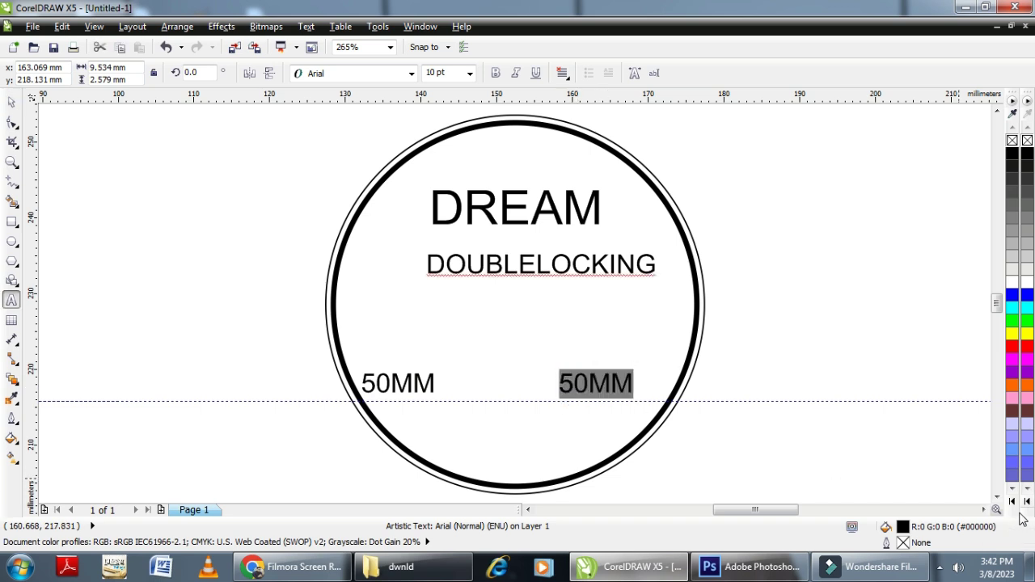
pyautogui.press('BackSpace')
pyautogui.write('7LVR')
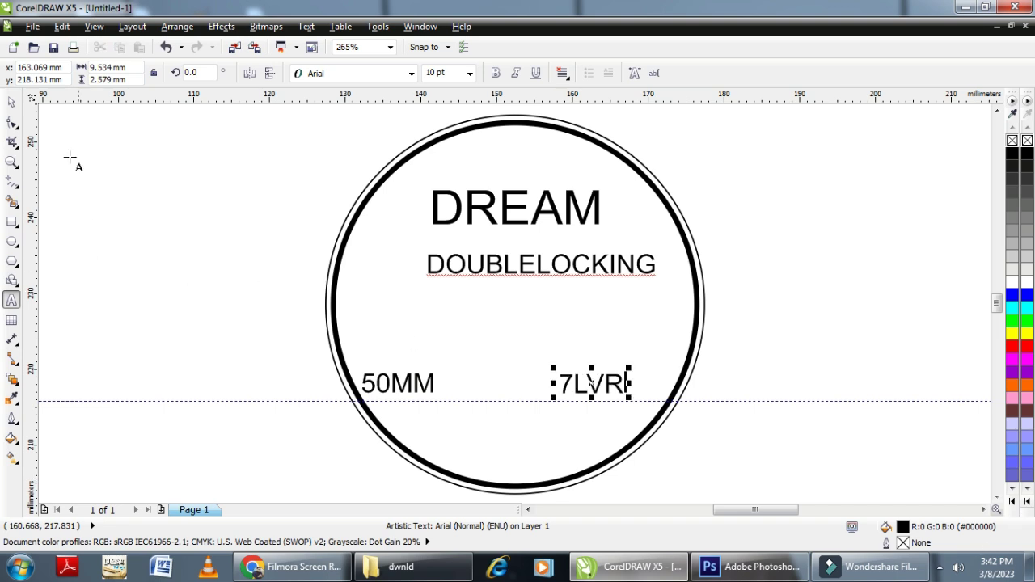
pyautogui.click(8, 105)
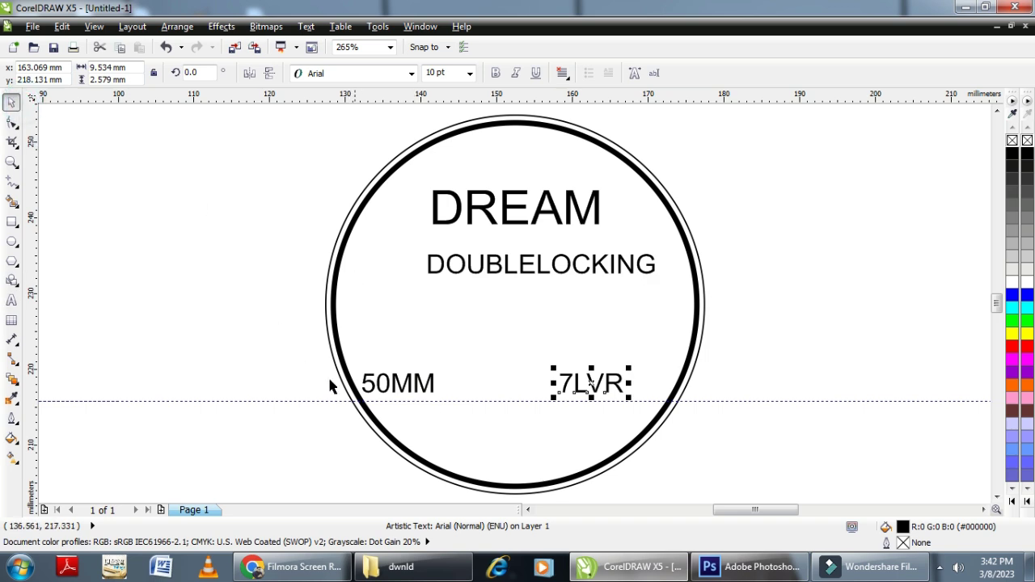
# Group the 50MM and 7LVR texts and centre the group horizontally within the inner circle.
pyautogui.moveTo(291, 350); pyautogui.dragTo(653, 401)
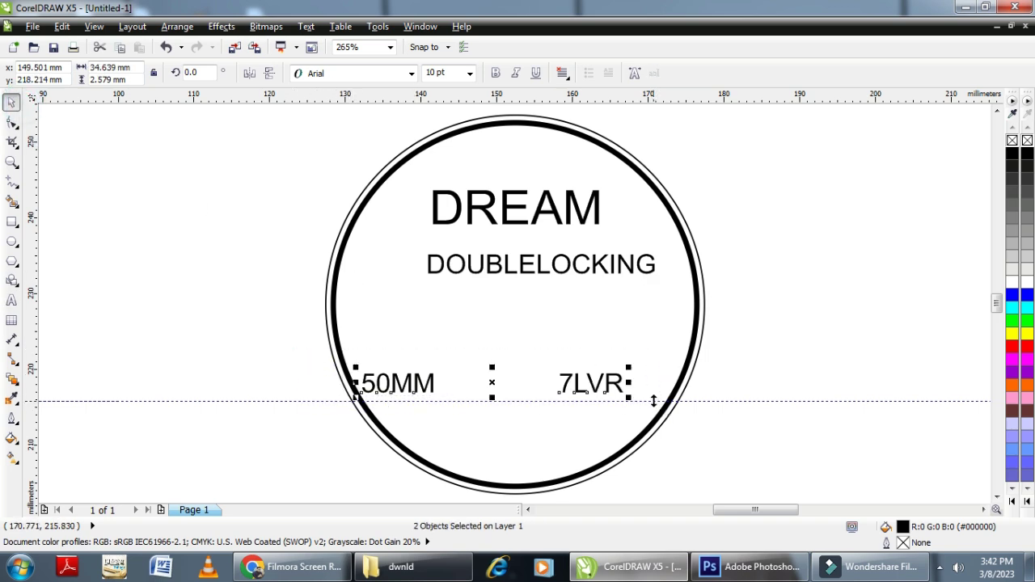
pyautogui.hotkey('ctrl', 'g')
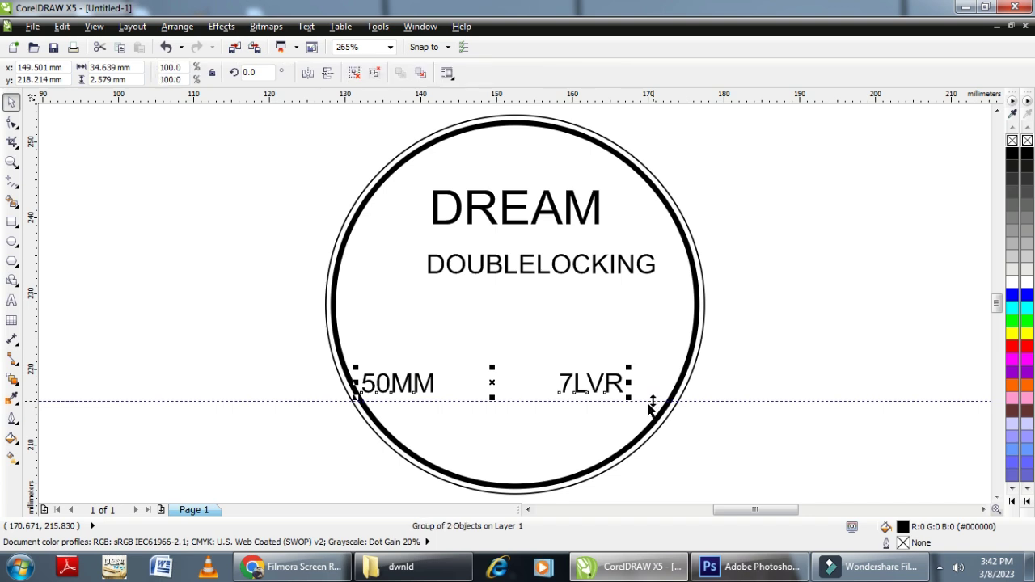
pyautogui.keyDown('shift'); pyautogui.click(670, 346); pyautogui.keyUp('shift')
pyautogui.press('c')
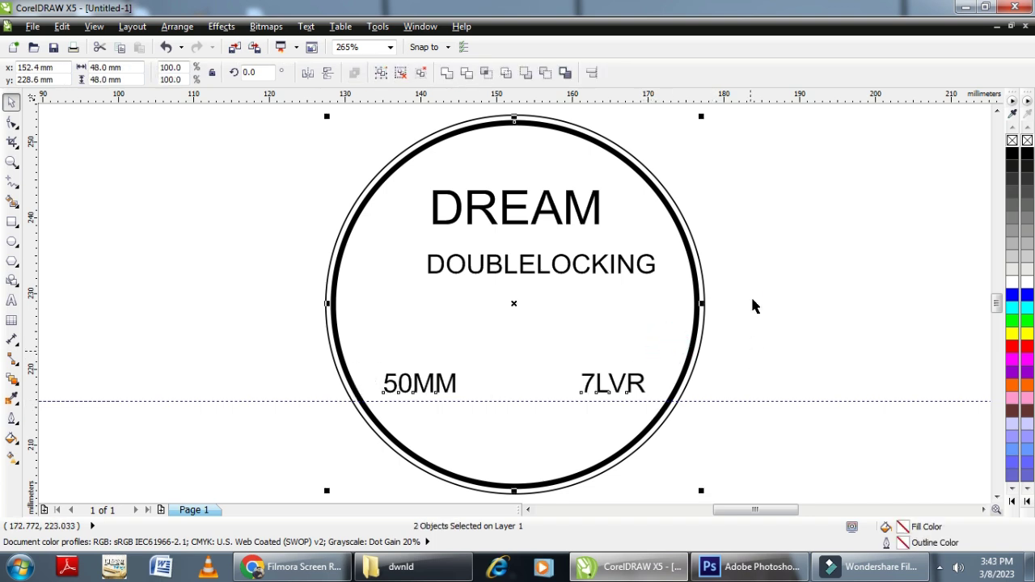
pyautogui.click(534, 383)
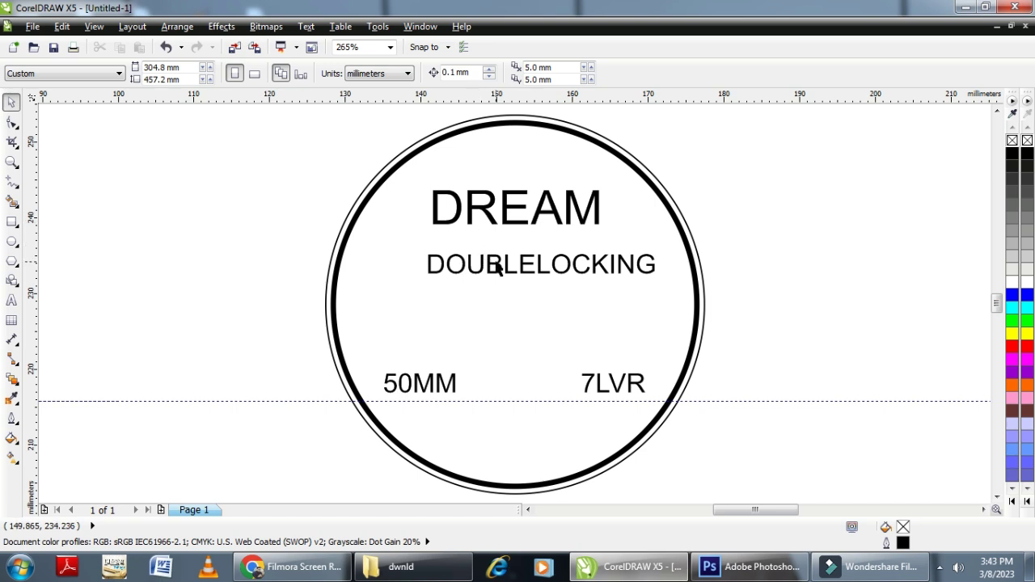
# Move the DOUBLELOCKING text down to just above the 50MM and 7LVR row, roughly centred in the circle.
pyautogui.click(499, 267)
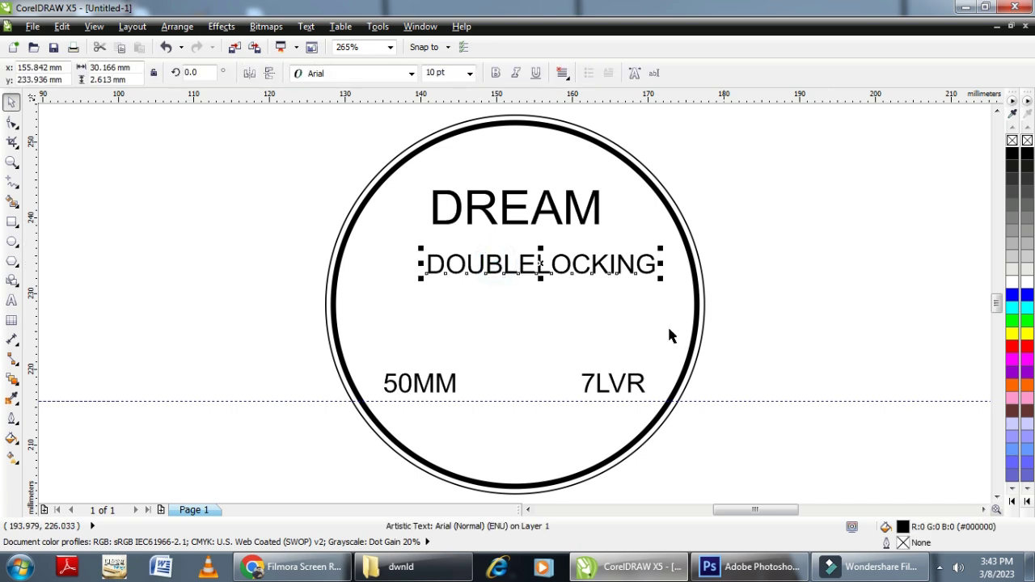
pyautogui.moveTo(537, 273); pyautogui.dragTo(514, 339)
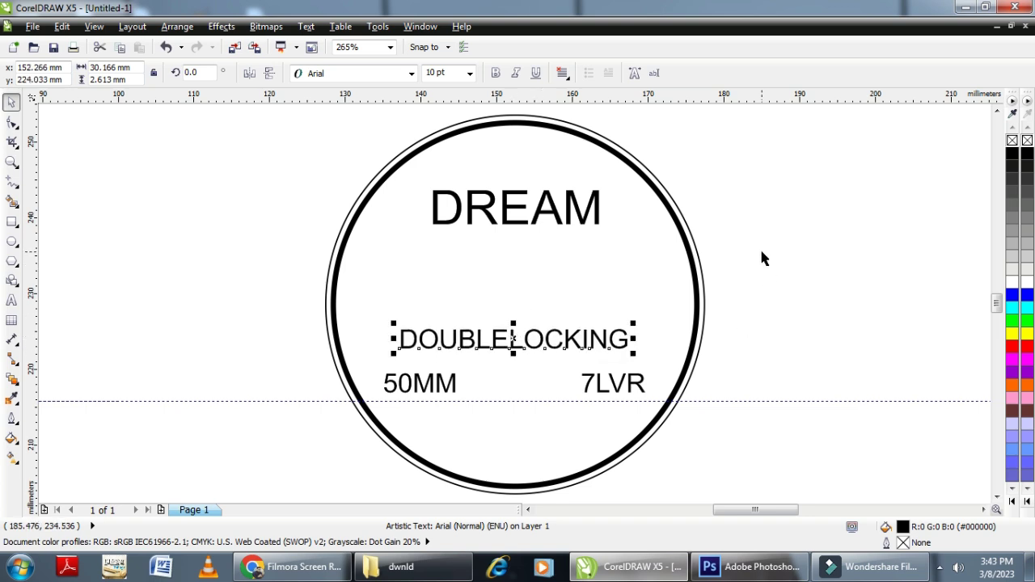
pyautogui.click(761, 254)
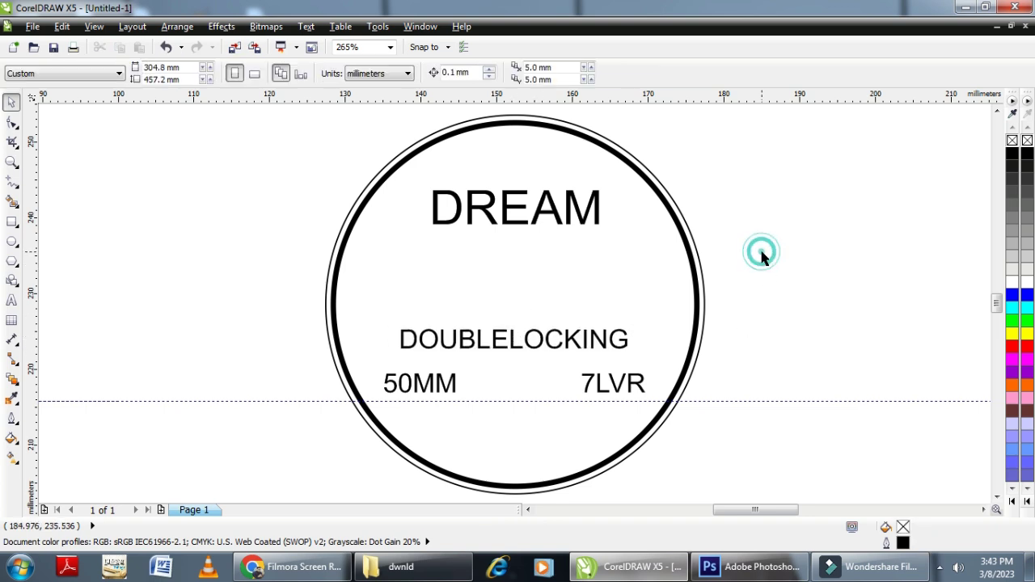
# Draw a keyhole beside the design from a circle about 2.2 mm across and an overlapping rectangle about 1 by 3.5 mm below it.
pyautogui.click(11, 241)
pyautogui.moveTo(133, 225); pyautogui.dragTo(149, 240)
pyautogui.click(11, 220)
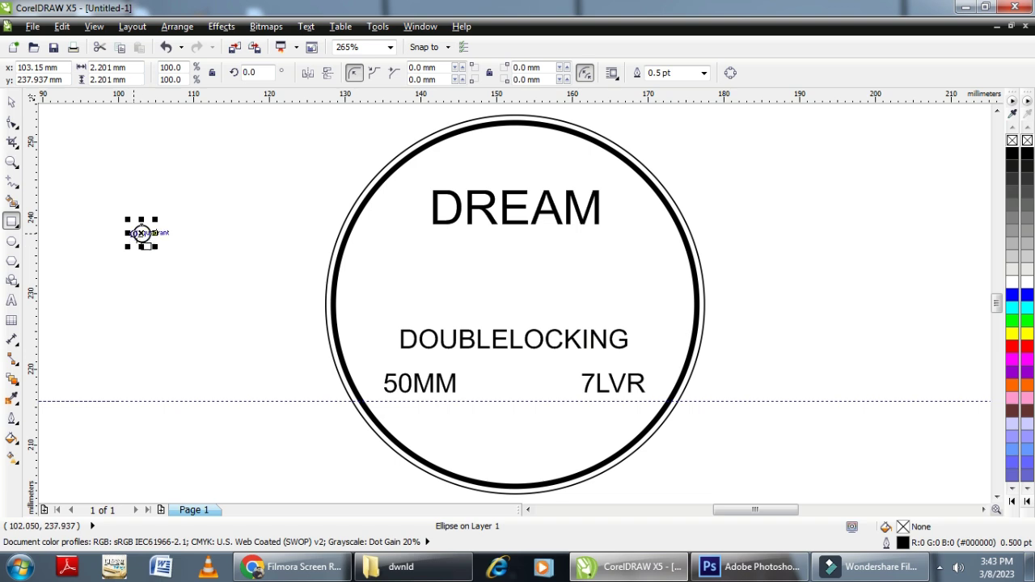
pyautogui.moveTo(141, 241); pyautogui.dragTo(146, 269)
pyautogui.click(11, 102)
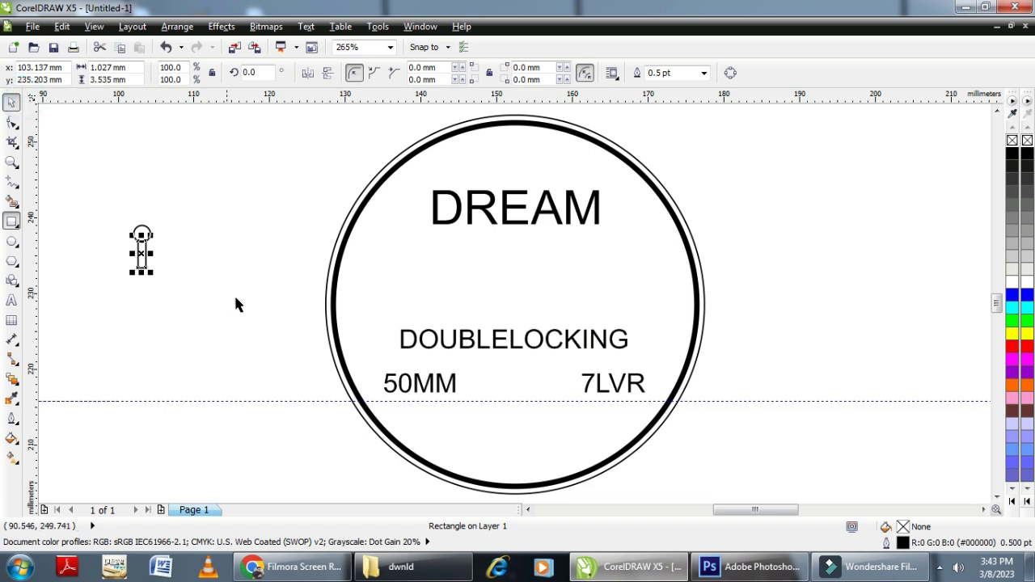
# Weld the small circle and rectangle into a single keyhole shape.
pyautogui.click(204, 229)
pyautogui.moveTo(118, 208); pyautogui.dragTo(230, 374)
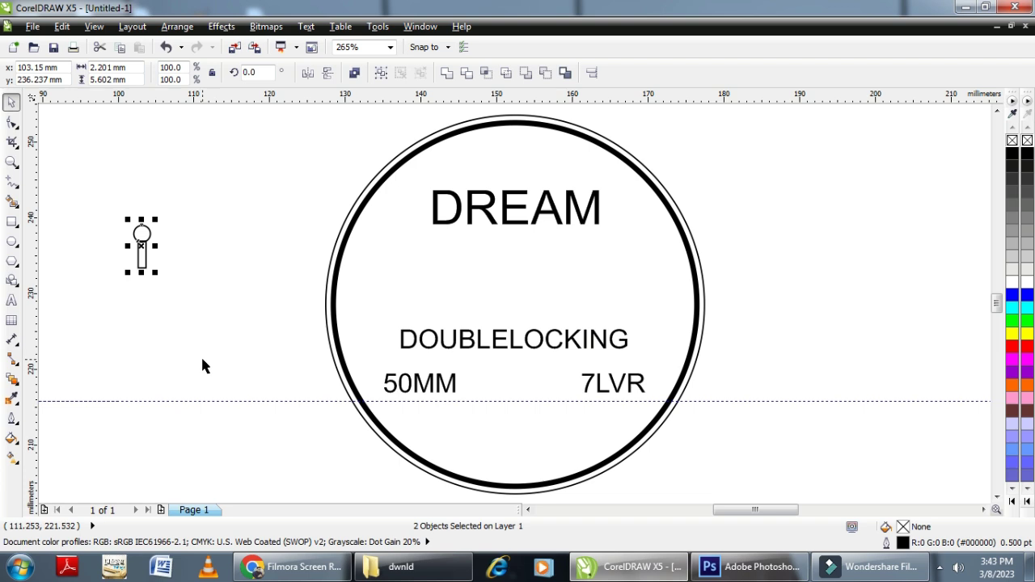
pyautogui.click(447, 73)
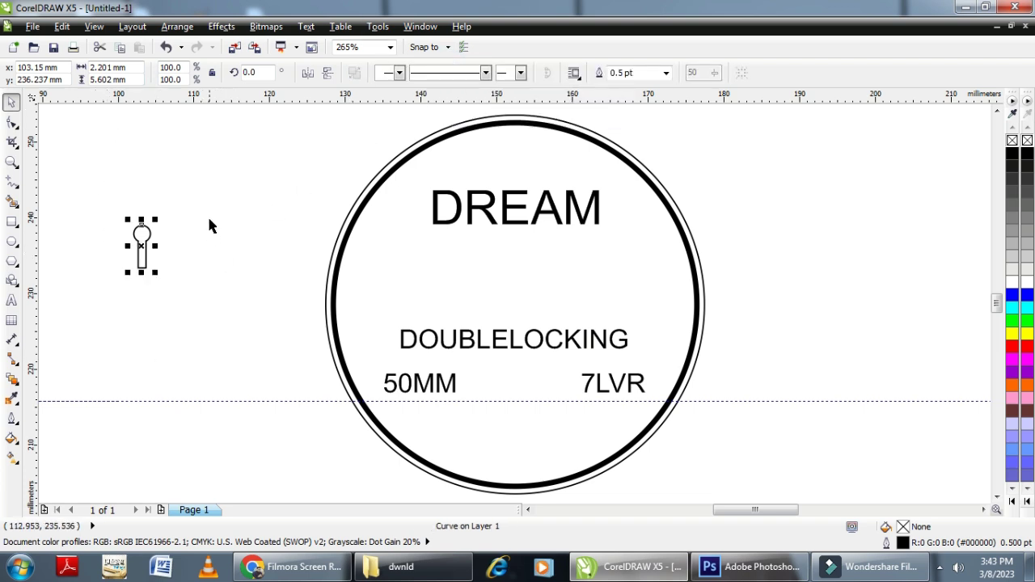
# Move the keyhole shape inside the large circle, just below the guideline between 50MM and 7LVR.
pyautogui.moveTo(97, 189); pyautogui.dragTo(203, 328)
pyautogui.moveTo(146, 250); pyautogui.dragTo(517, 439)
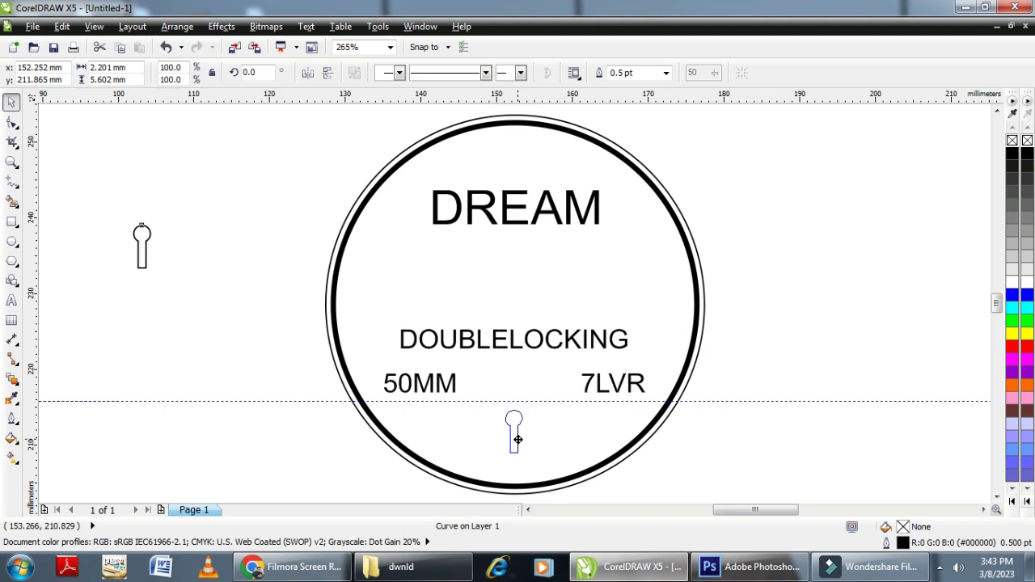
pyautogui.moveTo(517, 439); pyautogui.dragTo(518, 439)
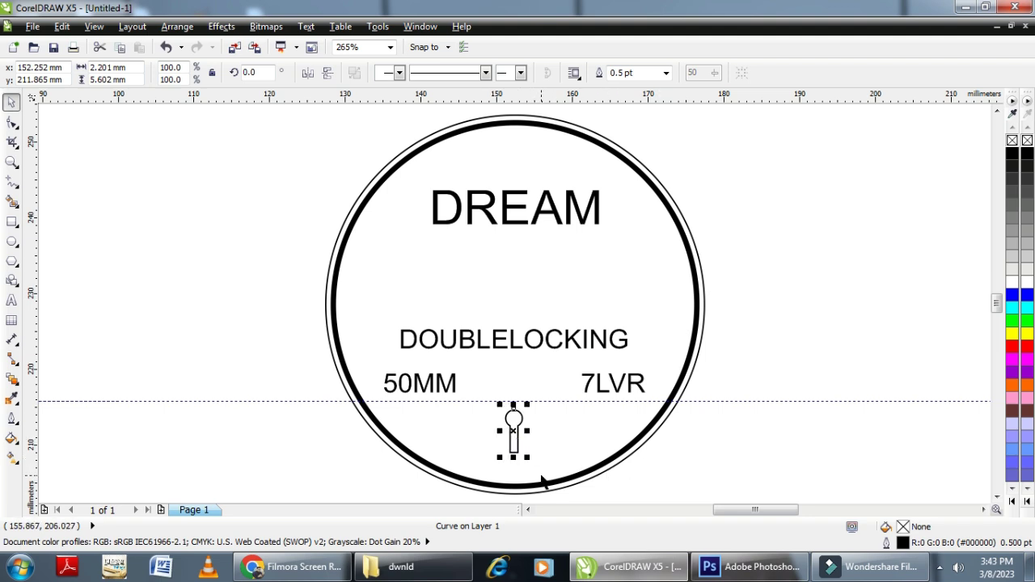
pyautogui.click(812, 267)
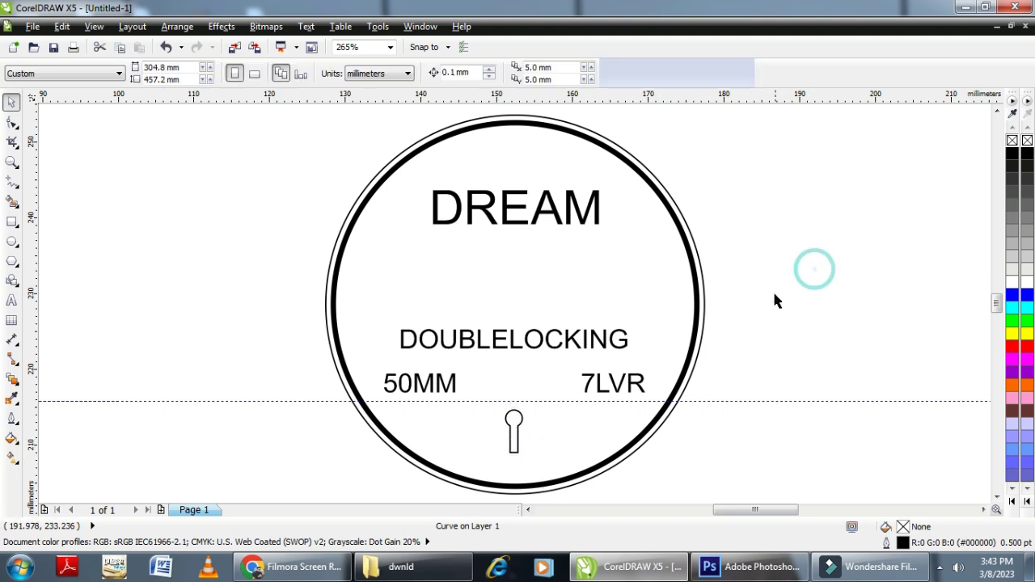
# Enlarge the keyhole proportionally from its centre to about 4.2 by 10.8 mm and set its outline width to 1.0 pt.
pyautogui.click(520, 419)
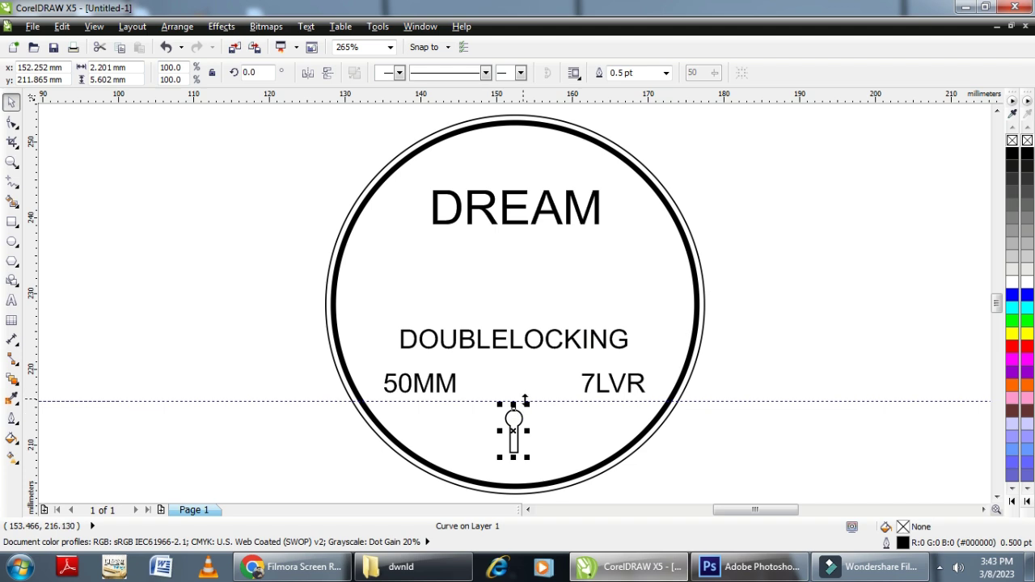
pyautogui.moveTo(527, 404); pyautogui.dragTo(534, 381)
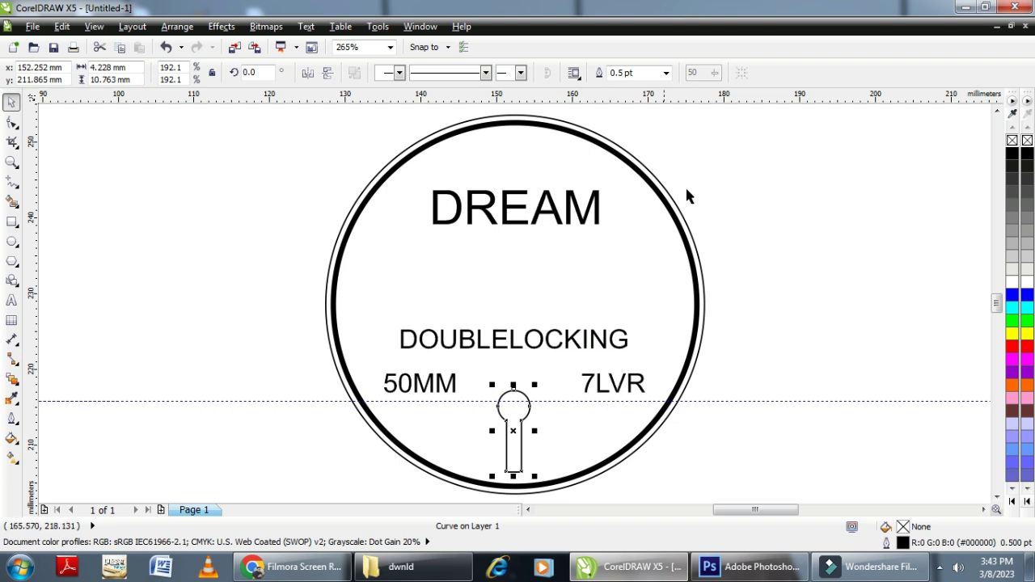
pyautogui.click(666, 72)
pyautogui.click(619, 127)
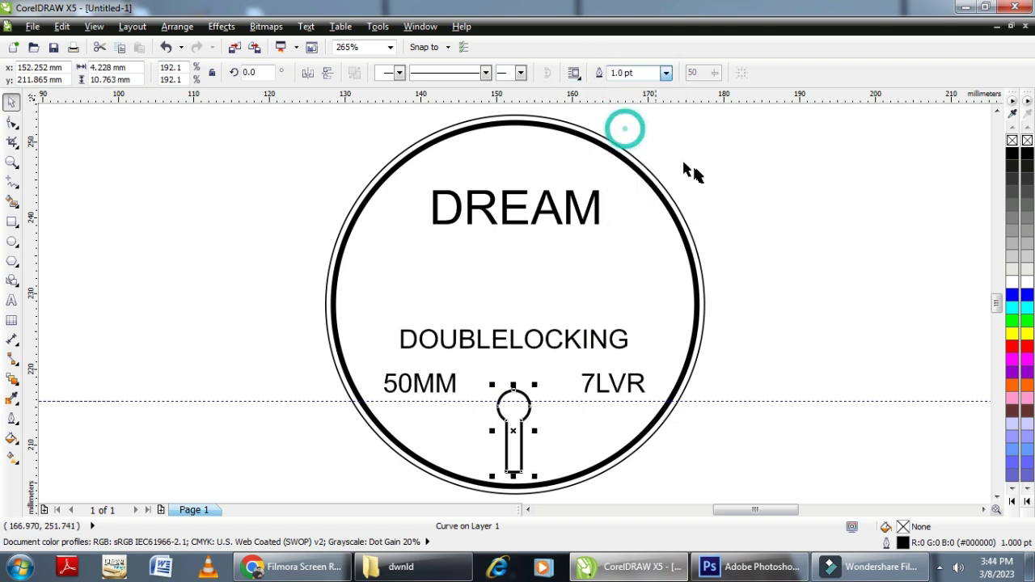
pyautogui.click(801, 215)
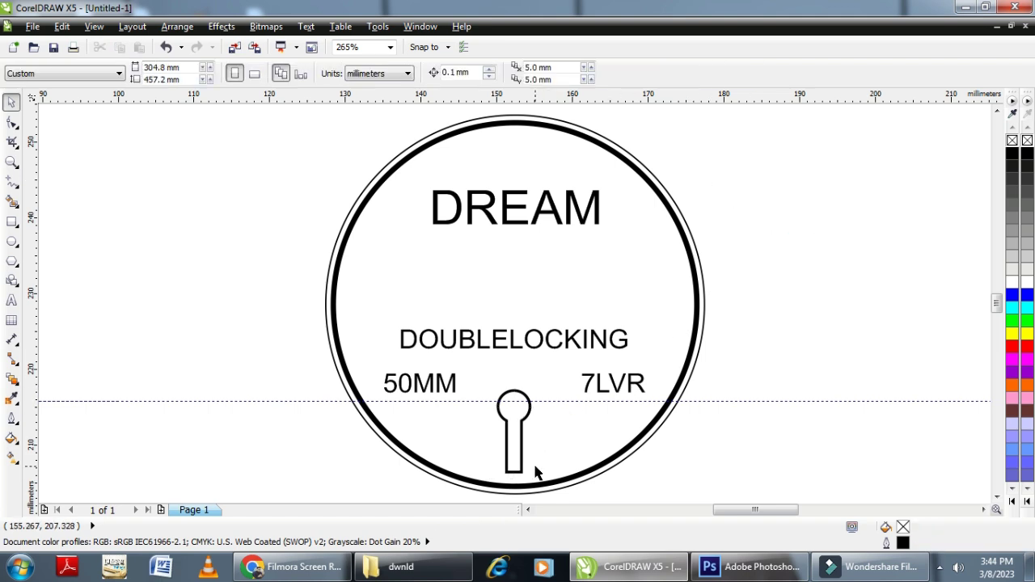
# Centre the keyhole shape horizontally within the inner circle.
pyautogui.click(522, 426)
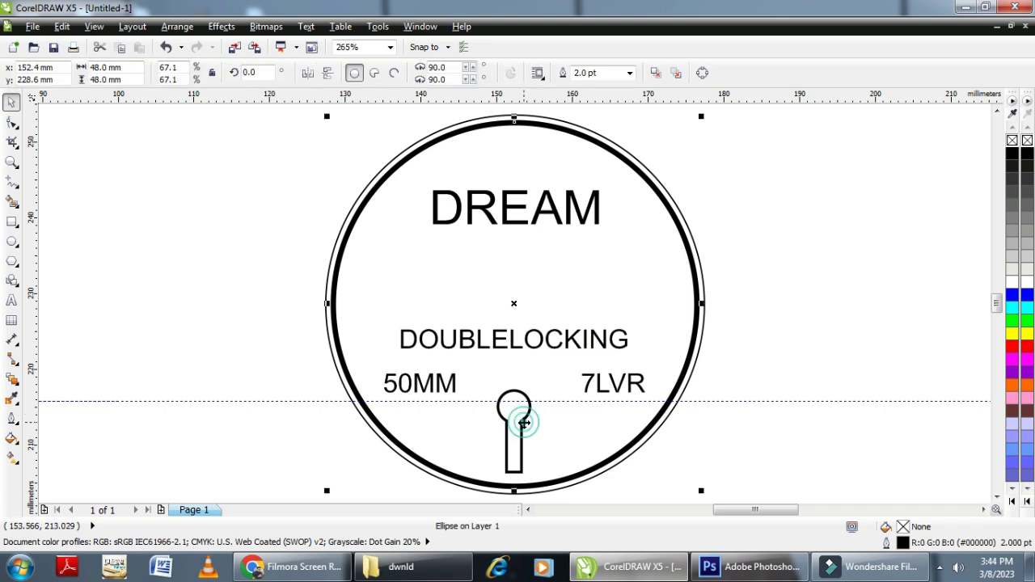
pyautogui.click(838, 365)
pyautogui.click(509, 443)
pyautogui.keyDown('shift'); pyautogui.click(573, 444); pyautogui.keyUp('shift')
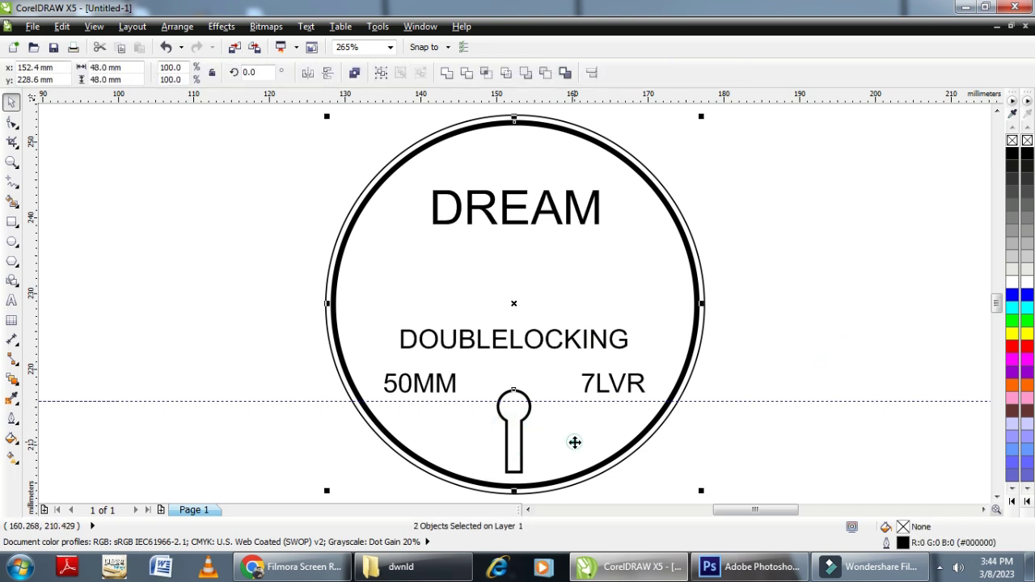
pyautogui.press('c')
pyautogui.click(812, 260)
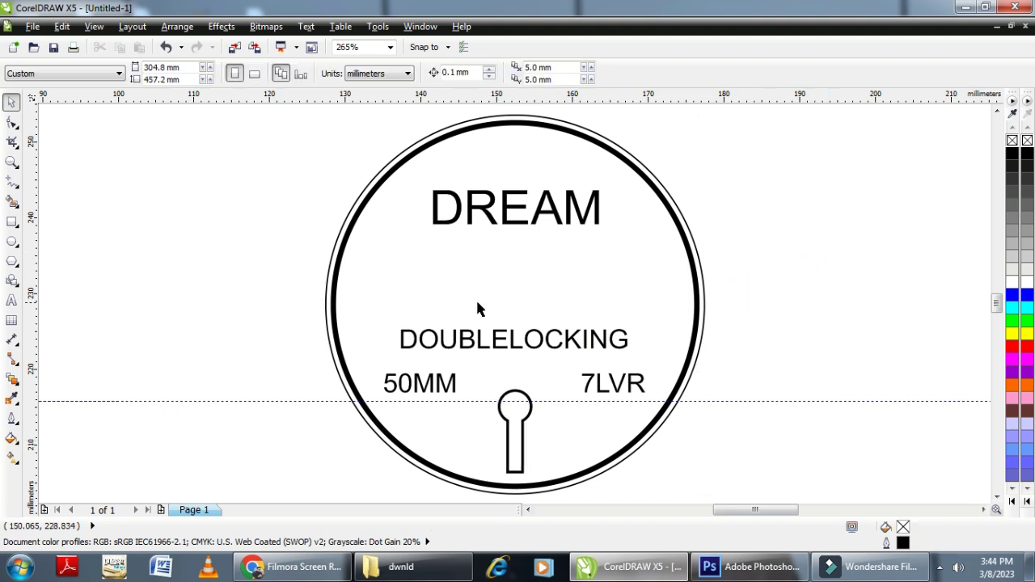
# Preview different typefaces on the DREAM text and set its font to Brush Script Std.
pyautogui.click(473, 211)
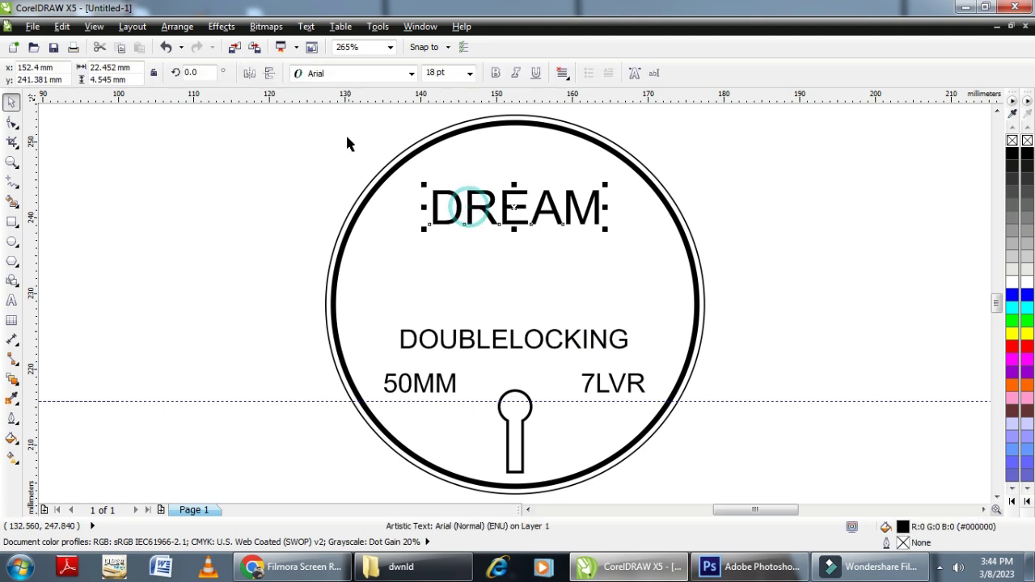
pyautogui.click(411, 75)
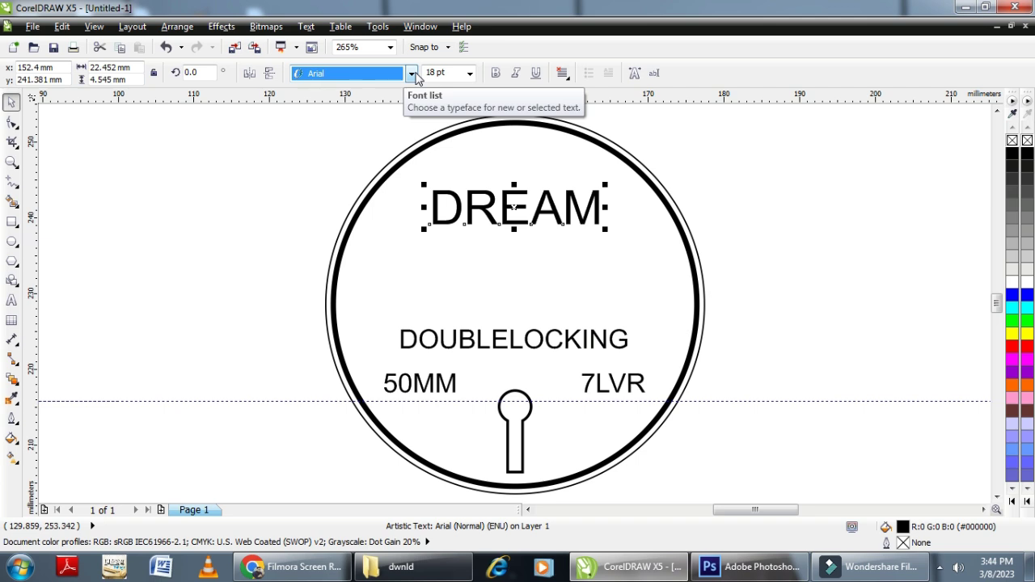
pyautogui.click(413, 74)
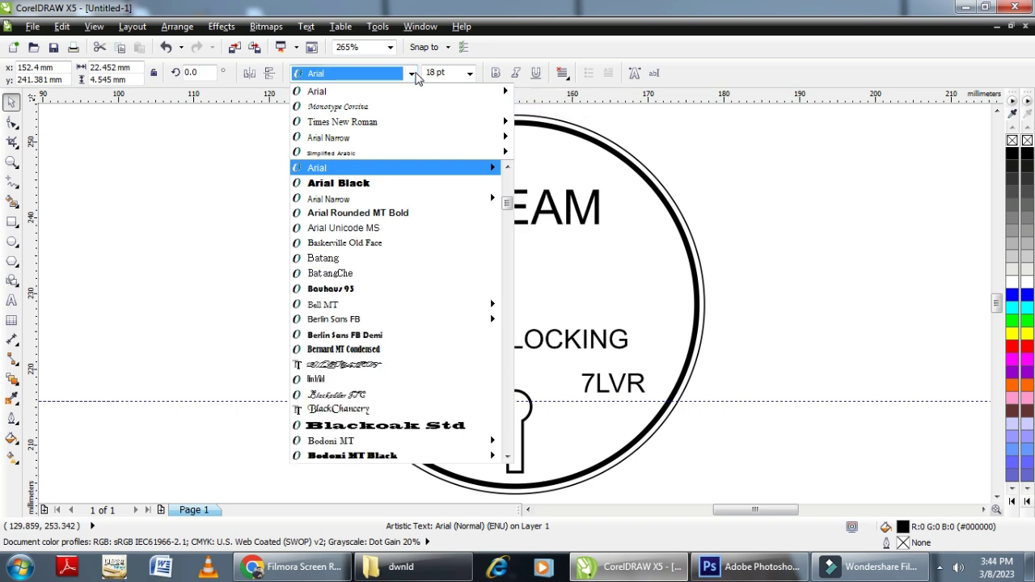
pyautogui.press('Down')
pyautogui.press('Down')
pyautogui.press('Down')
pyautogui.press('Down')
pyautogui.press('Down')
pyautogui.press('Down')
pyautogui.press('Up')
pyautogui.press('Down')
pyautogui.press('Up')
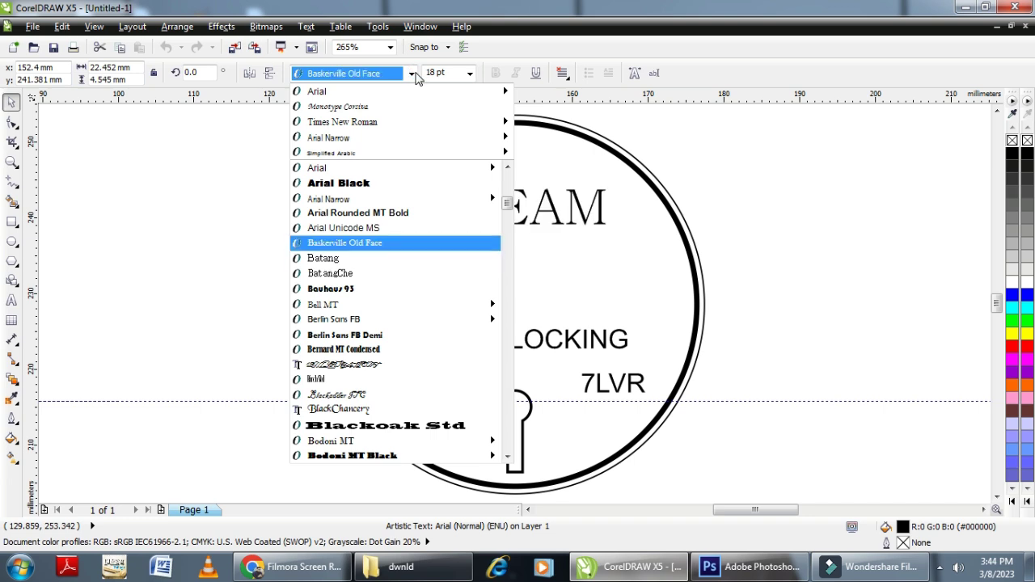
pyautogui.press('Down')
pyautogui.press('Down')
pyautogui.press('Down')
pyautogui.press('Down')
pyautogui.press('Down')
pyautogui.press('Down')
pyautogui.press('Down')
pyautogui.press('Down')
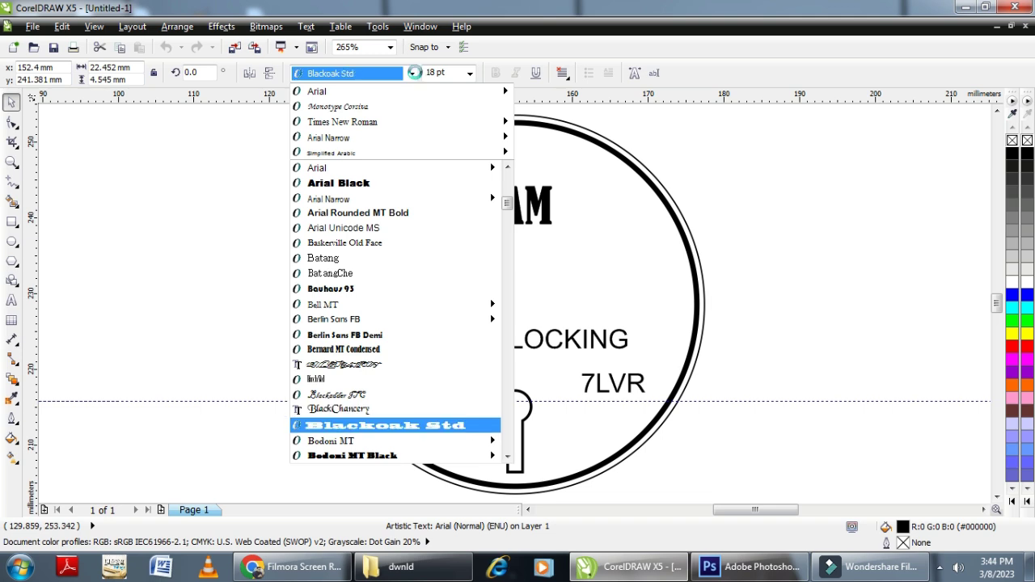
pyautogui.press('Down')
pyautogui.press('Down')
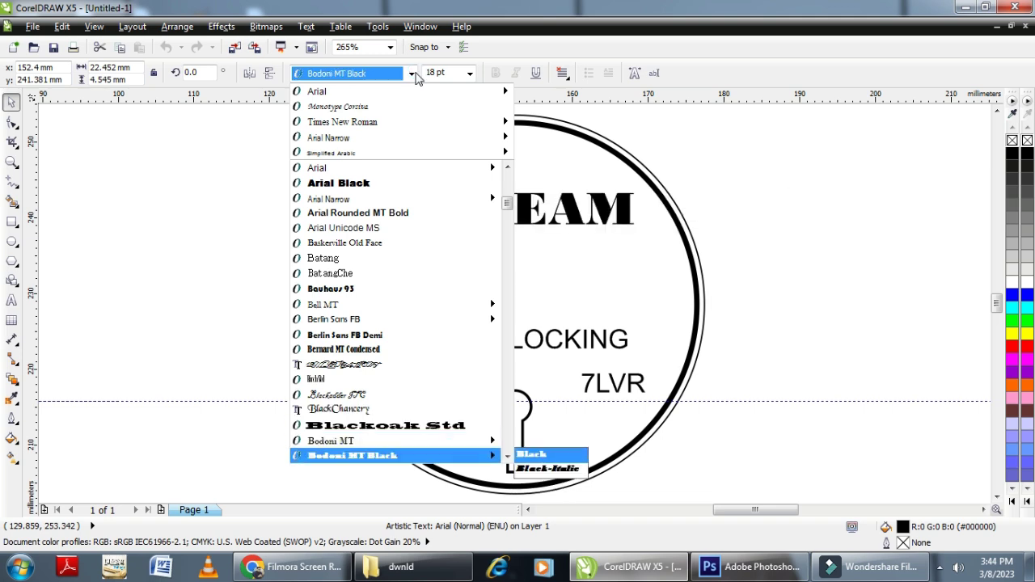
pyautogui.press('Down')
pyautogui.press('Down')
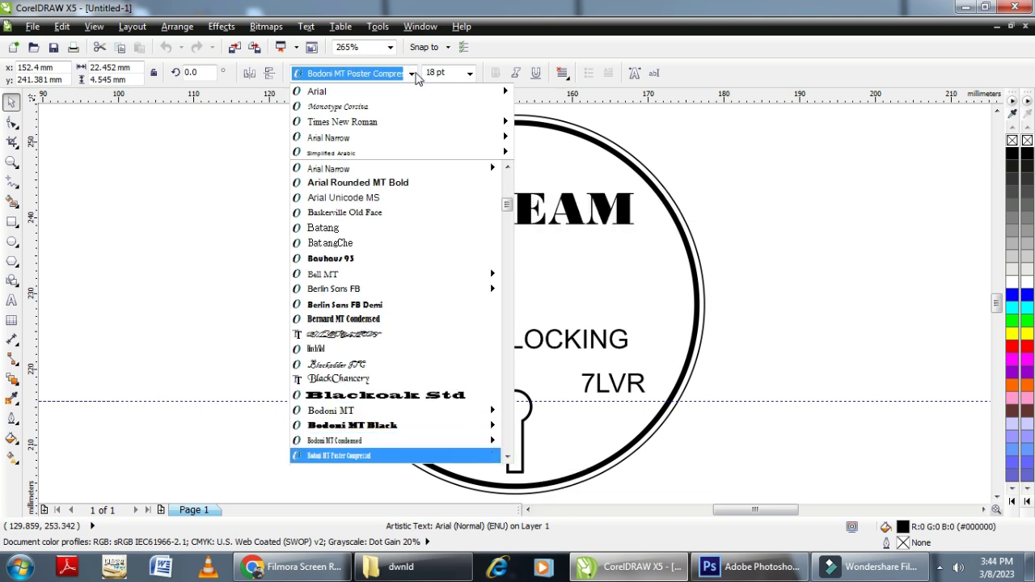
pyautogui.press('Down')
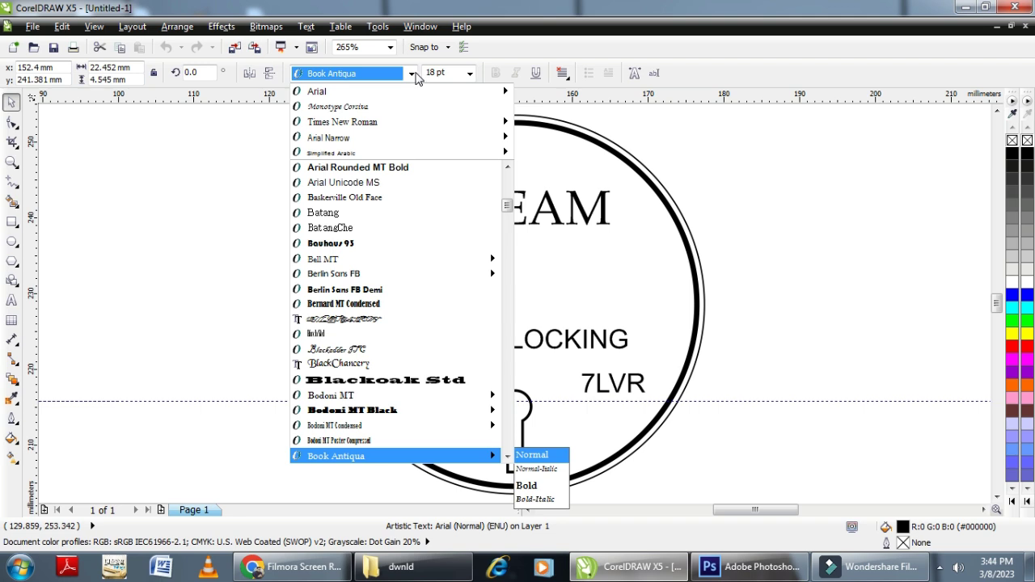
pyautogui.press('Down')
pyautogui.press('Down')
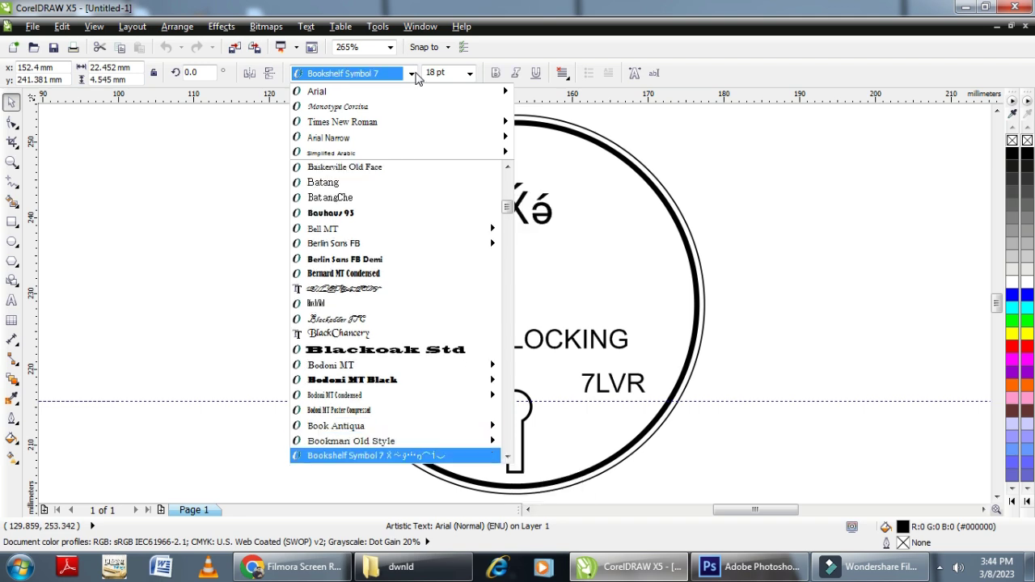
pyautogui.press('Down')
pyautogui.press('Down')
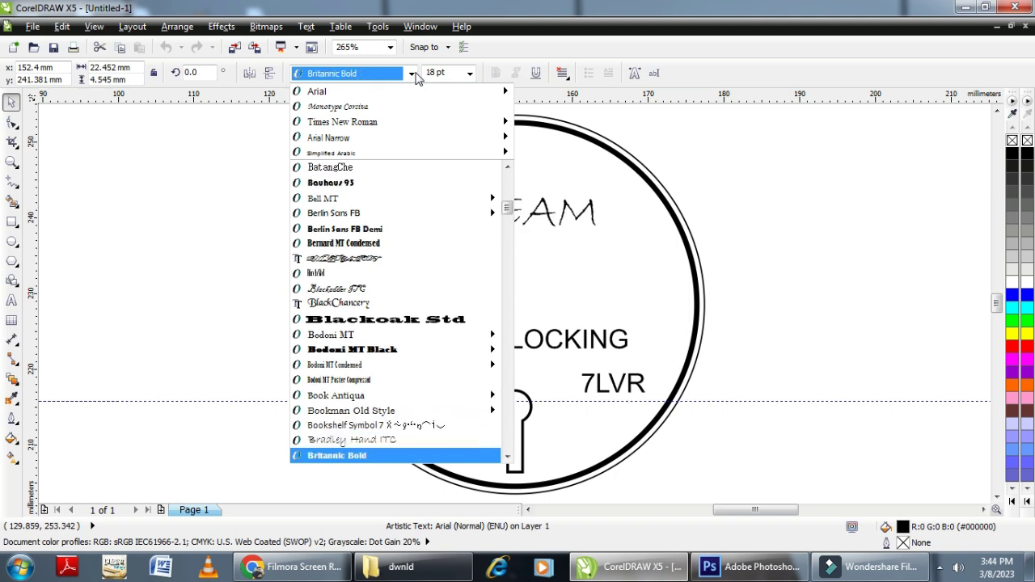
pyautogui.press('Down')
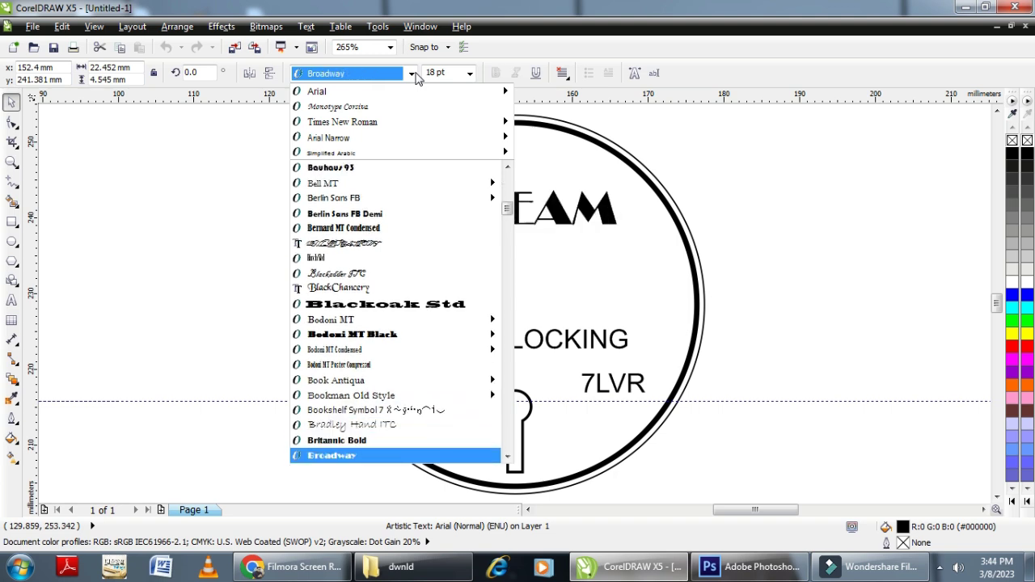
pyautogui.press('Down')
pyautogui.press('Down')
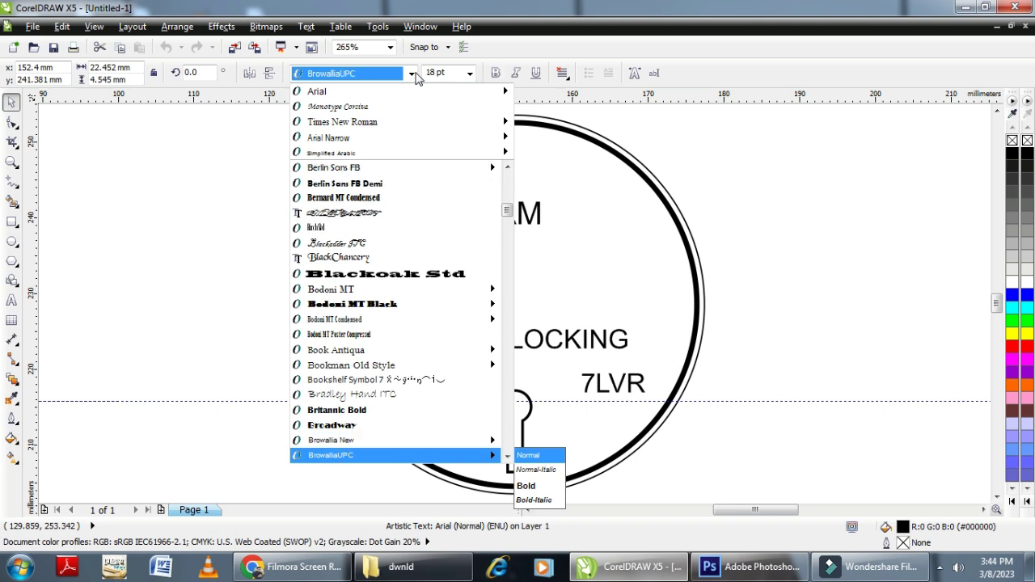
pyautogui.press('Down')
pyautogui.press('Down')
pyautogui.press('Down')
pyautogui.press('Down')
pyautogui.press('Up')
pyautogui.press('Up')
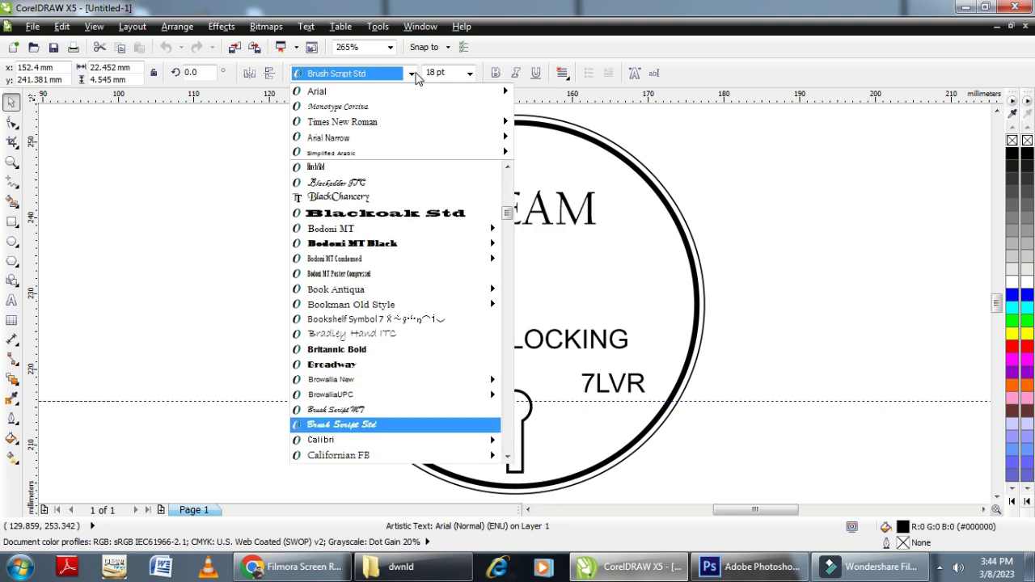
pyautogui.press('Return')
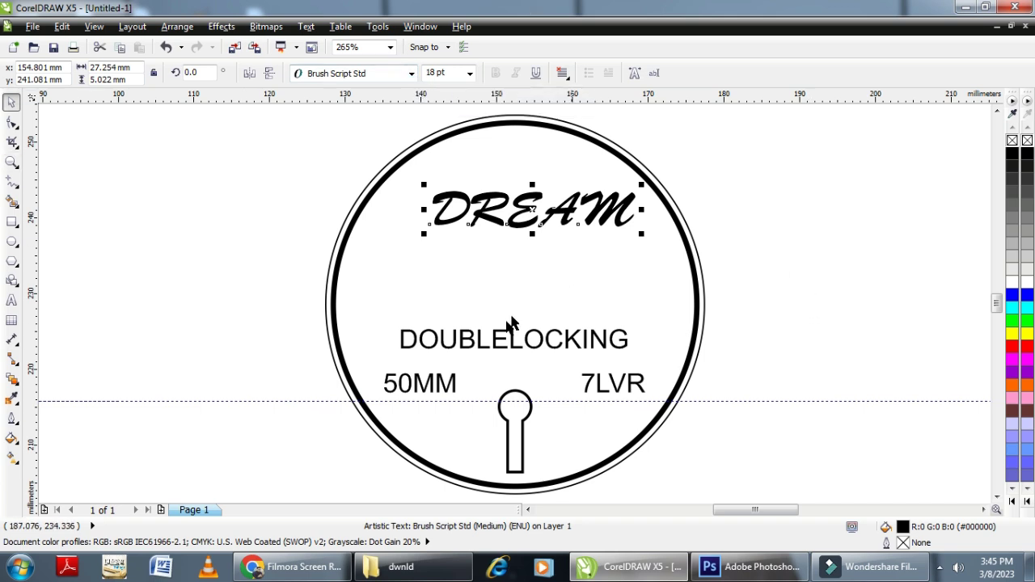
# Centre the DREAM text horizontally within the inner circle.
pyautogui.click(590, 262)
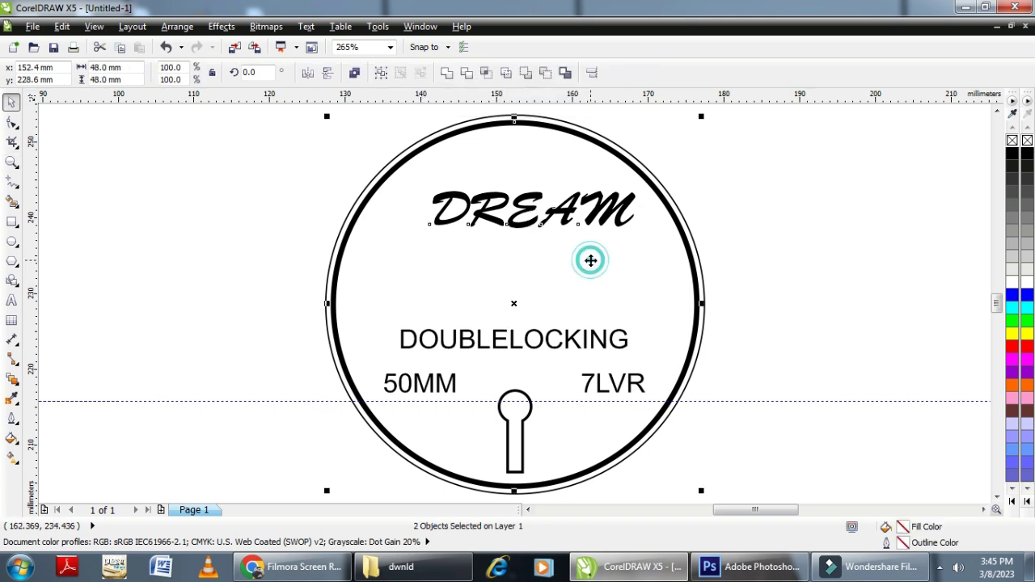
pyautogui.click(819, 198)
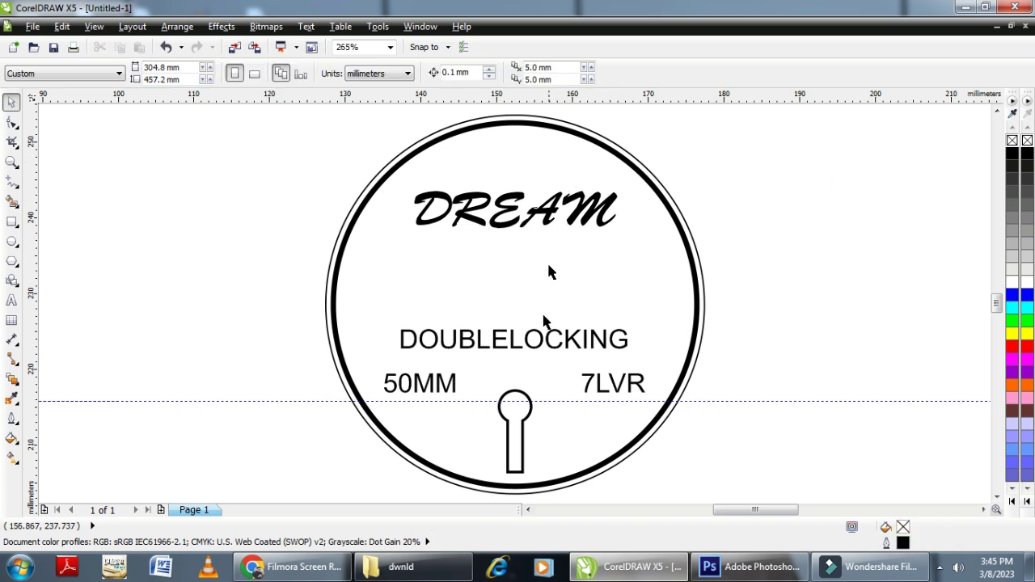
# Set the font of the DOUBLELOCKING text to Gotham Black.
pyautogui.click(499, 343)
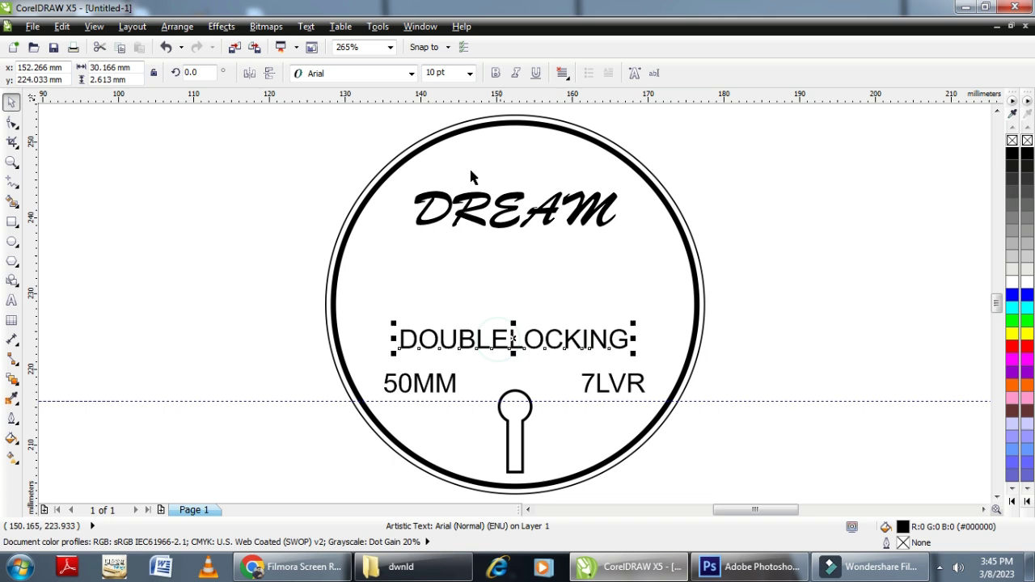
pyautogui.click(382, 72)
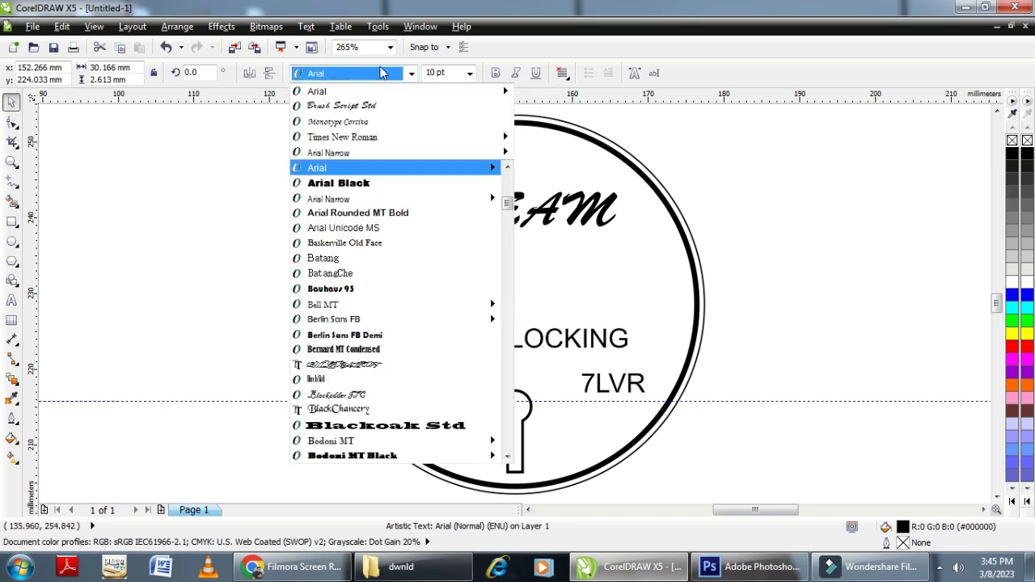
pyautogui.write('Gotham')
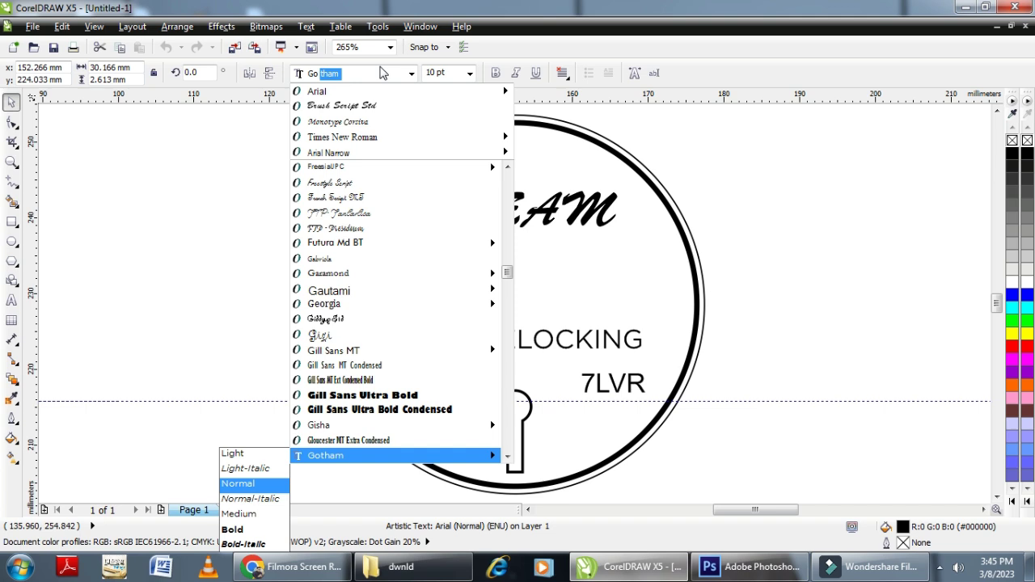
pyautogui.press('Down')
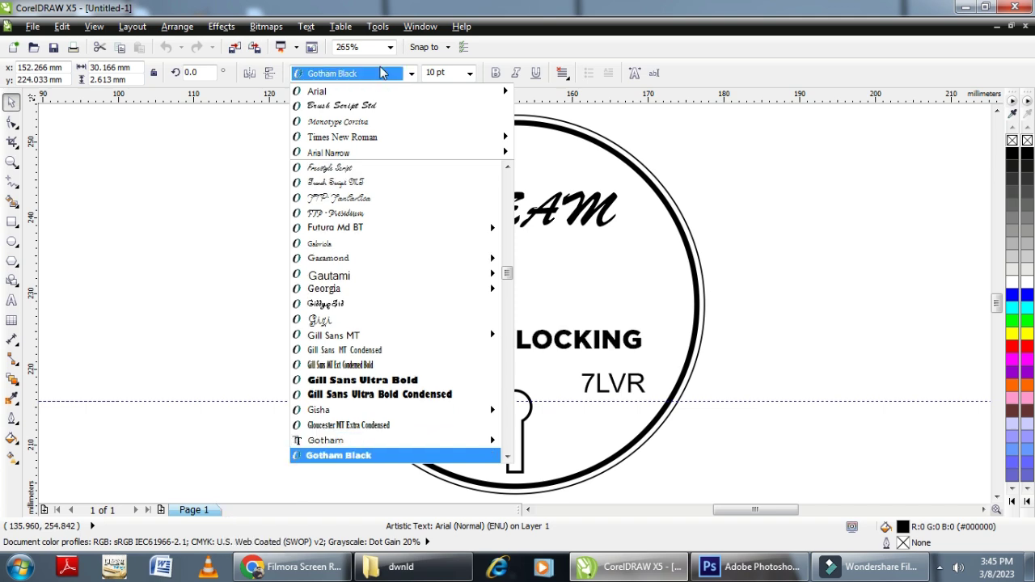
pyautogui.press('Return')
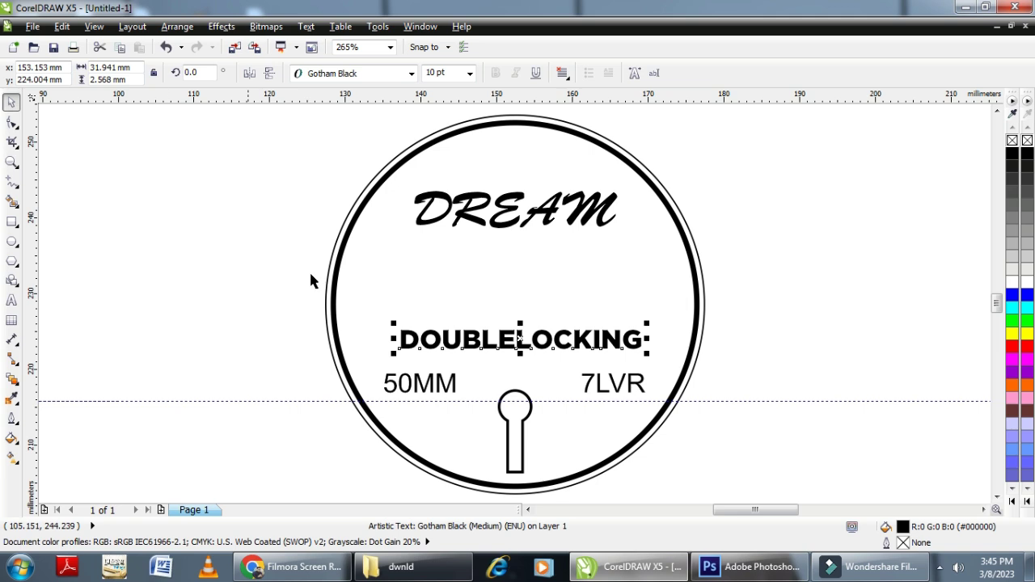
pyautogui.click(774, 184)
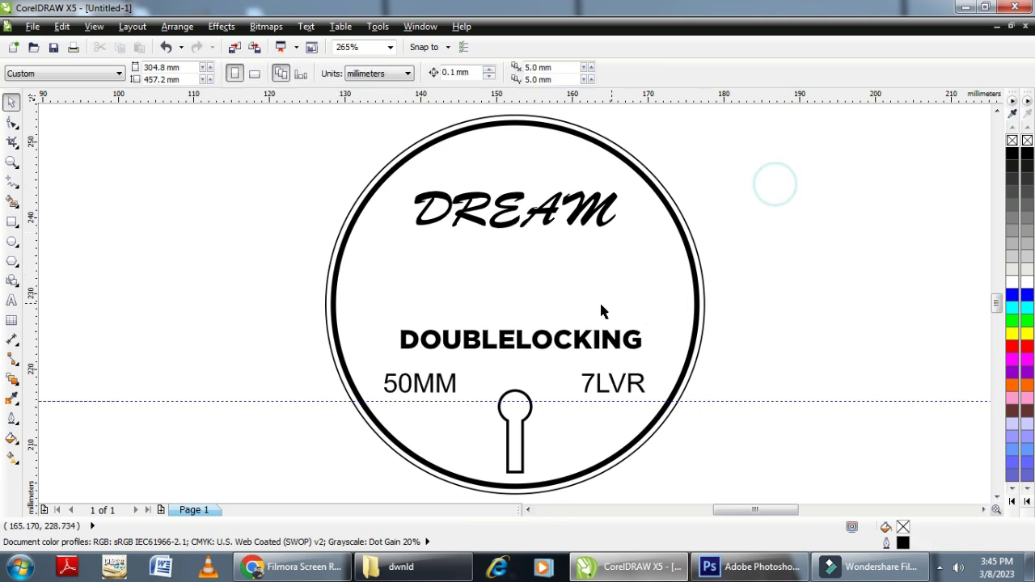
# Insert a space in DOUBLELOCKING so the text reads DOUBLE LOCKING.
pyautogui.doubleClick(522, 344)
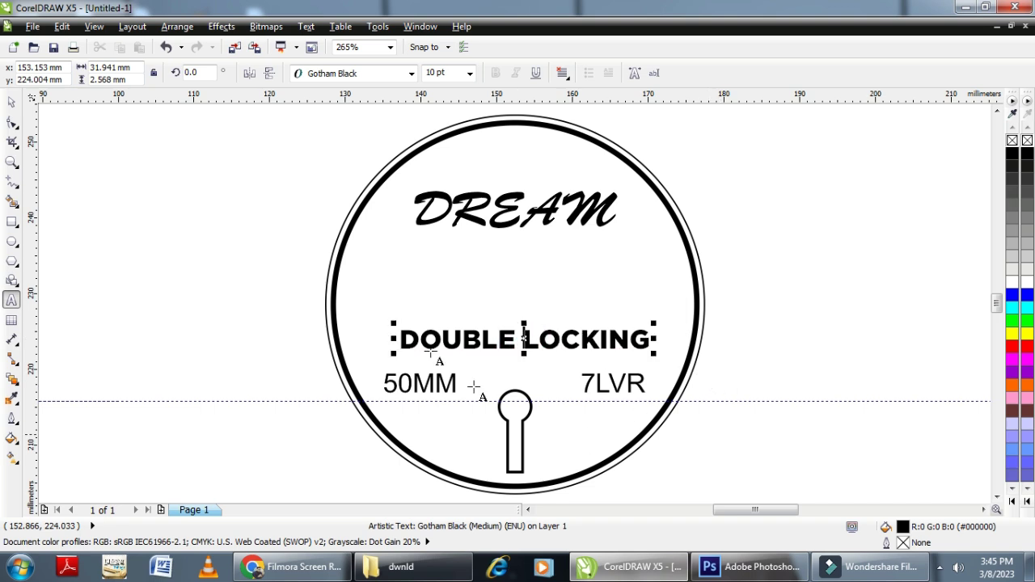
pyautogui.click(11, 102)
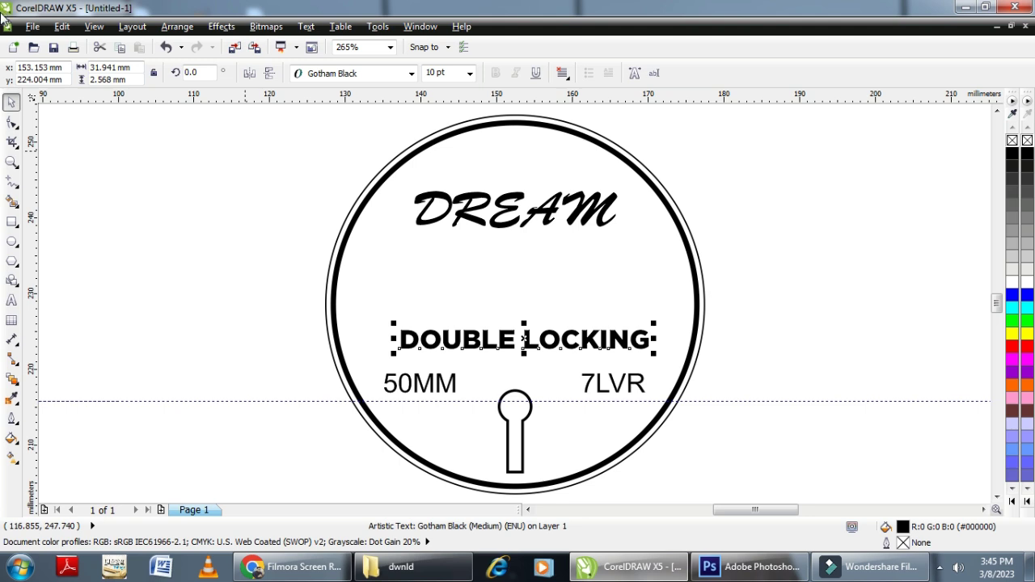
pyautogui.click(3, 14)
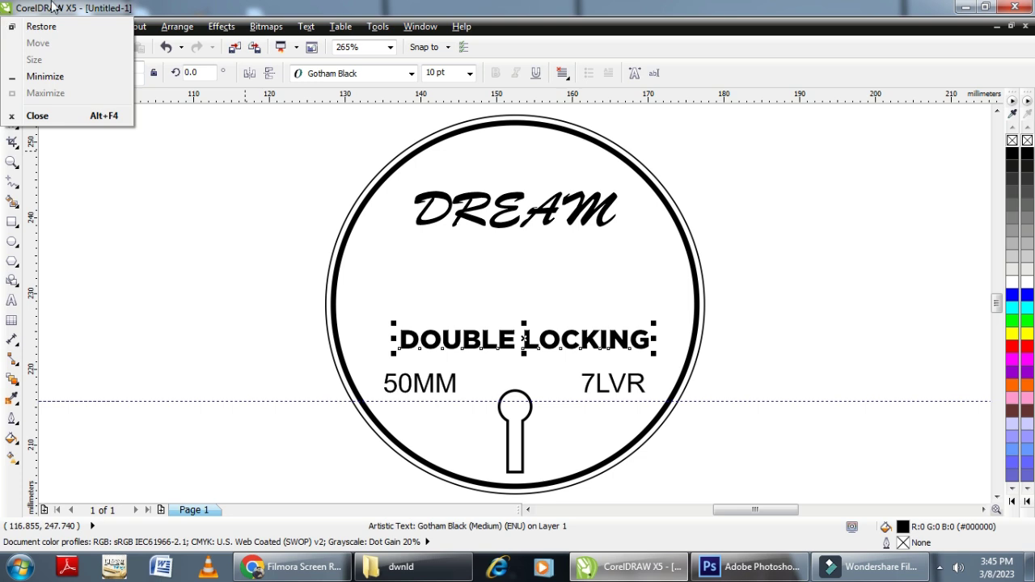
pyautogui.click(768, 196)
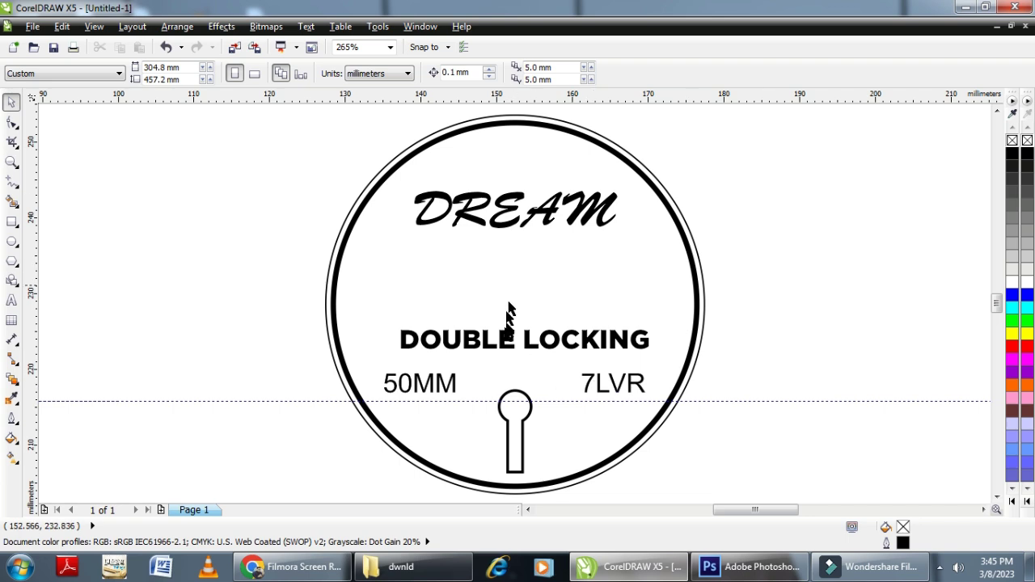
# Draw a straight horizontal line about 22.5 mm long below DREAM and set its outline width to 2.0 pt.
pyautogui.click(11, 186)
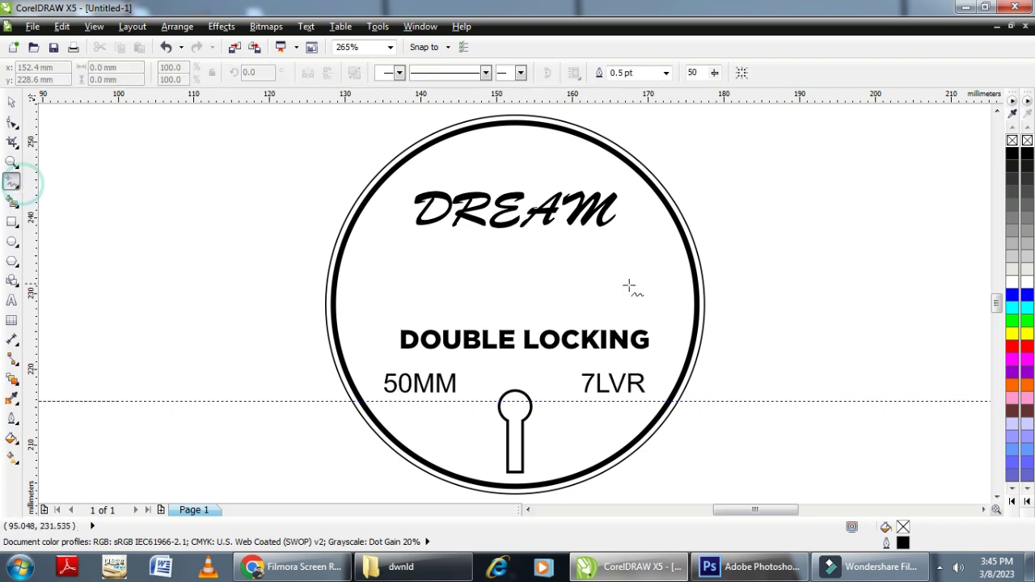
pyautogui.click(417, 241)
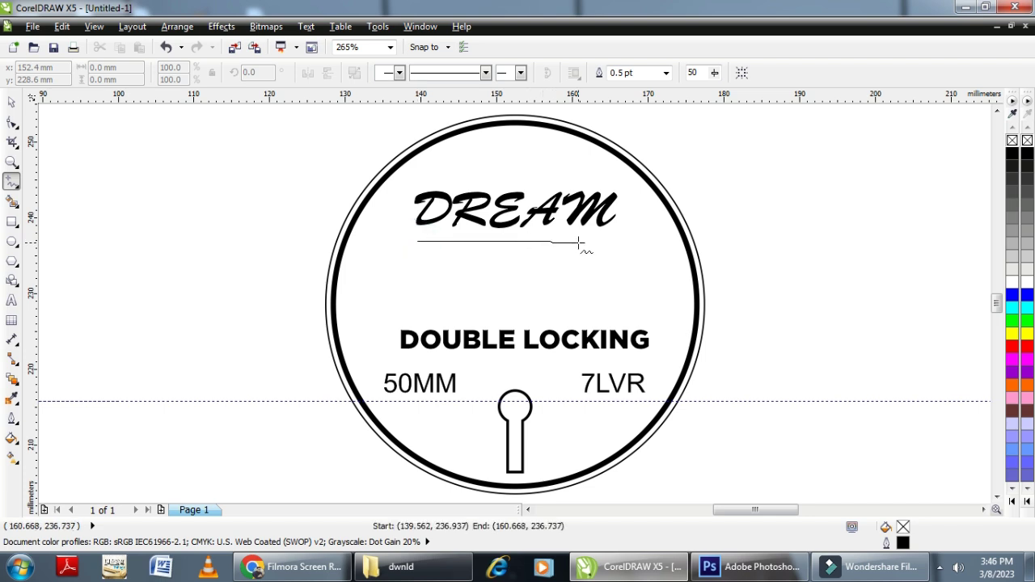
pyautogui.press('Escape')
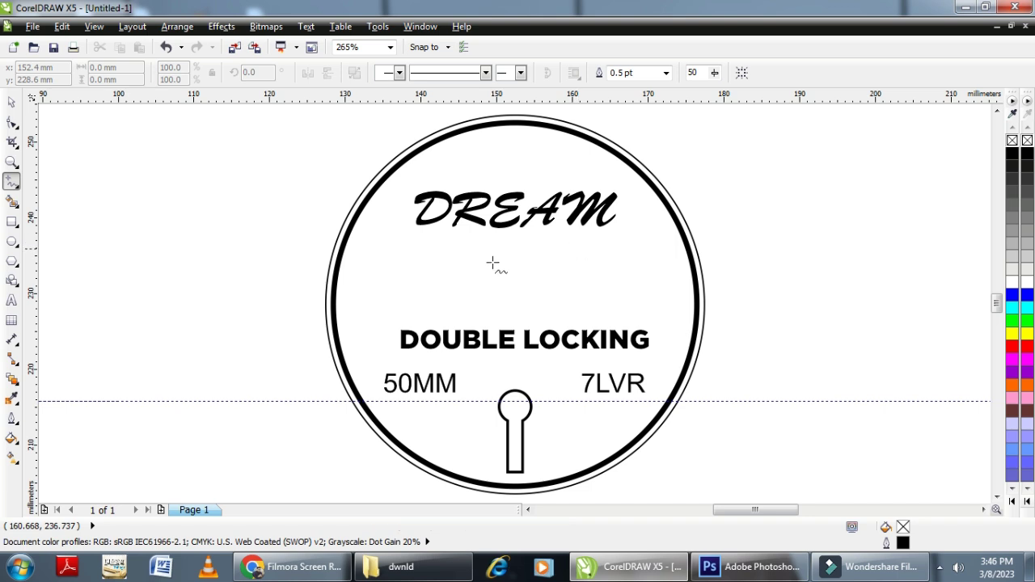
pyautogui.click(411, 252)
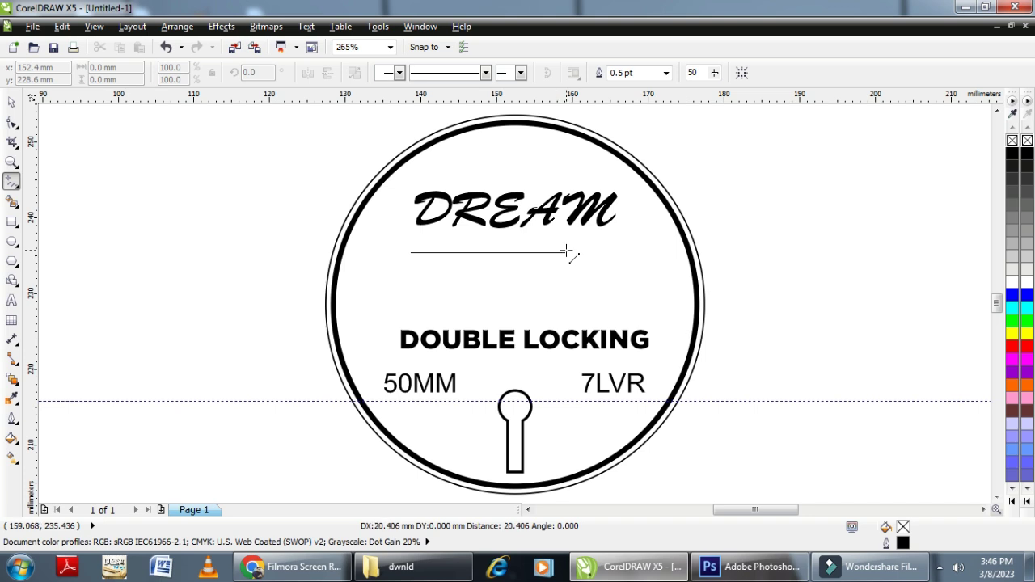
pyautogui.click(578, 253)
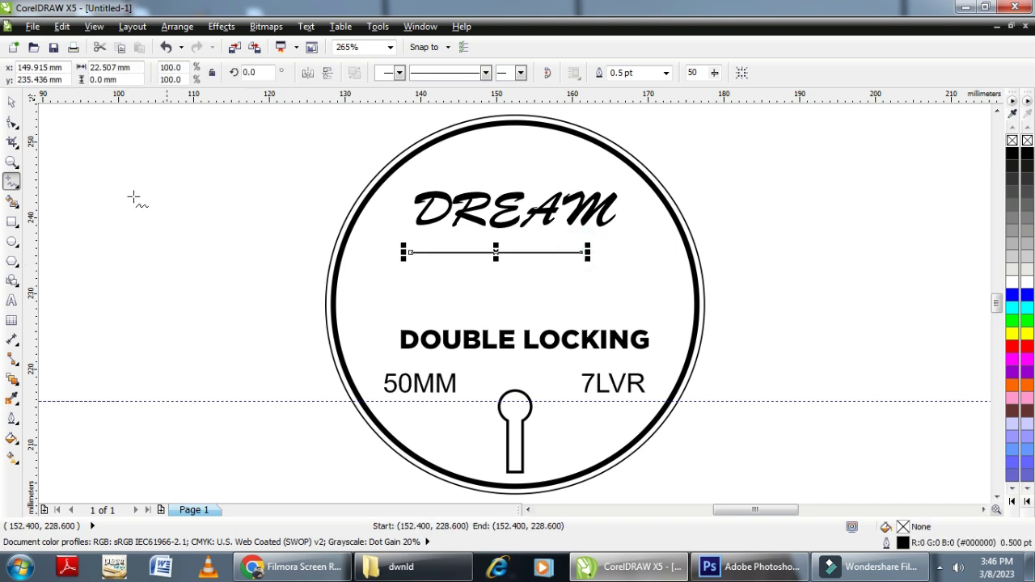
pyautogui.click(12, 102)
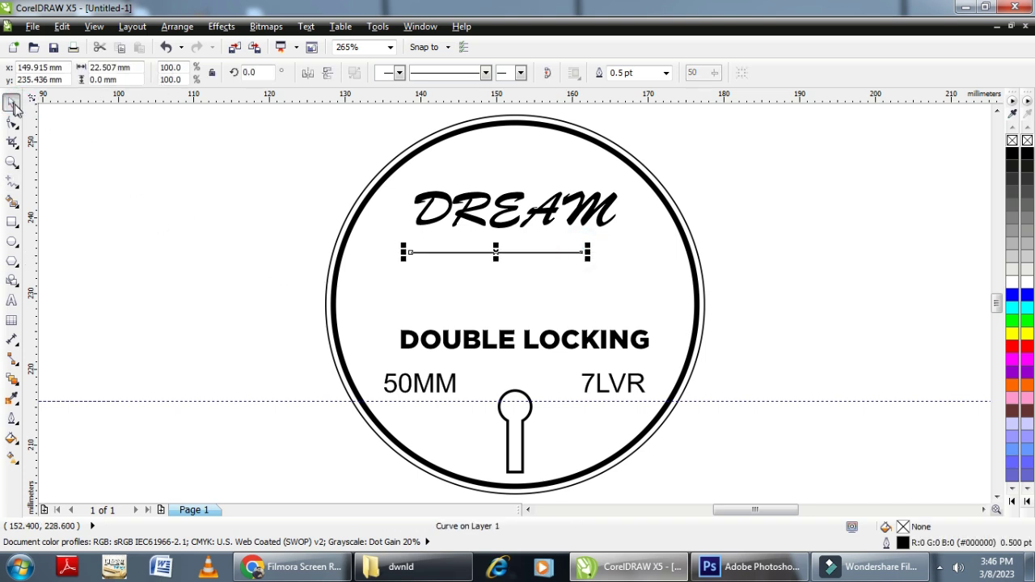
pyautogui.click(666, 73)
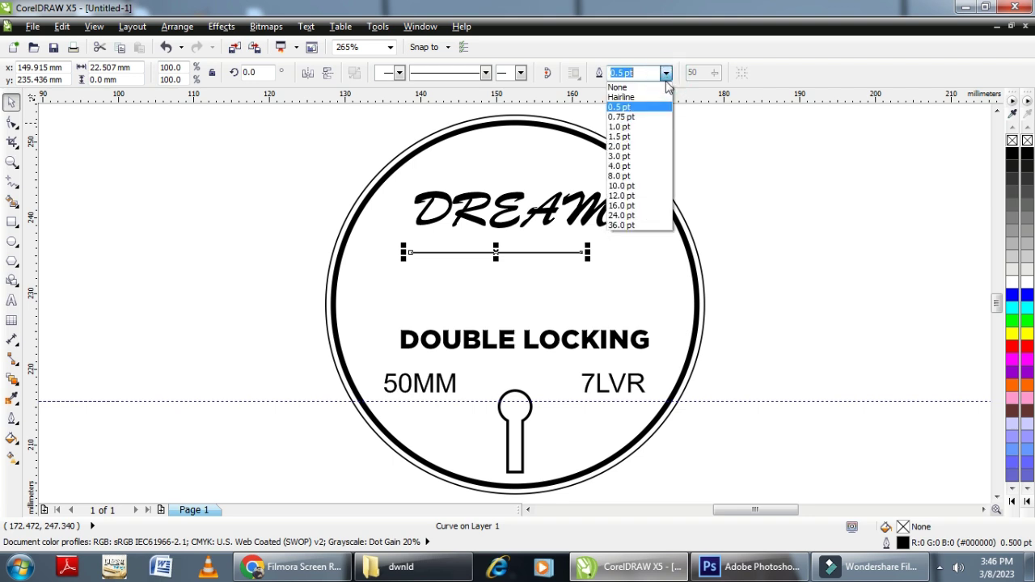
pyautogui.click(643, 147)
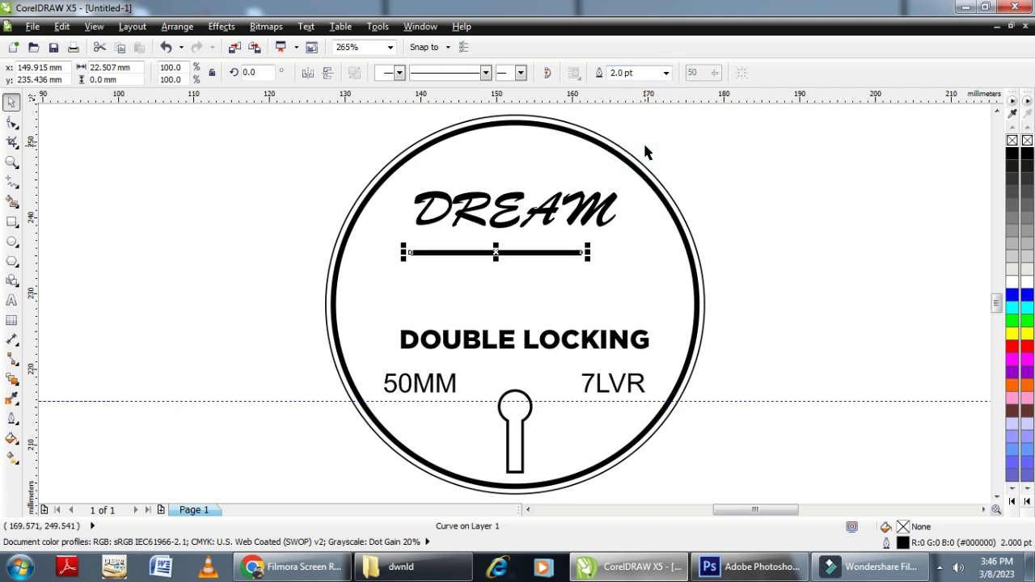
pyautogui.click(173, 167)
# Duplicate the line twice below the original and shift the lowest copy about 9 mm left and slightly down.
pyautogui.click(488, 253)
pyautogui.hotkey('ctrl', 'd')
pyautogui.moveTo(530, 216); pyautogui.dragTo(524, 263)
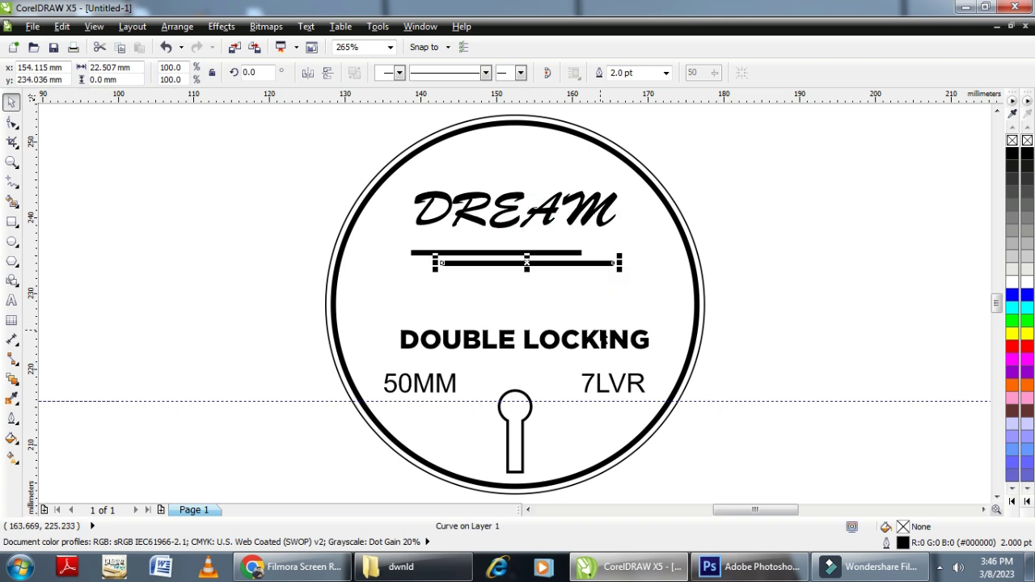
pyautogui.hotkey('ctrl', 'd')
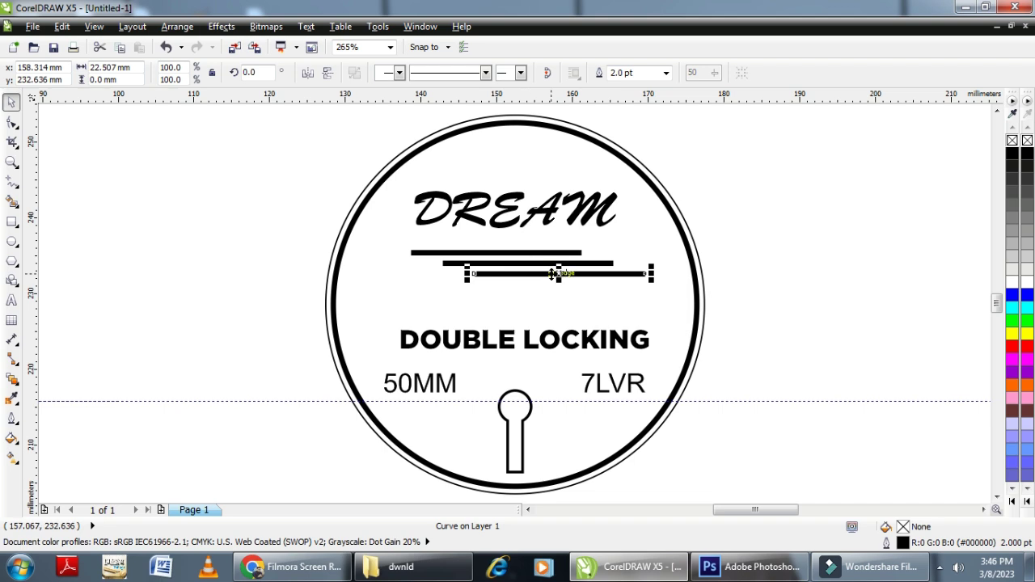
pyautogui.moveTo(563, 274); pyautogui.dragTo(494, 282)
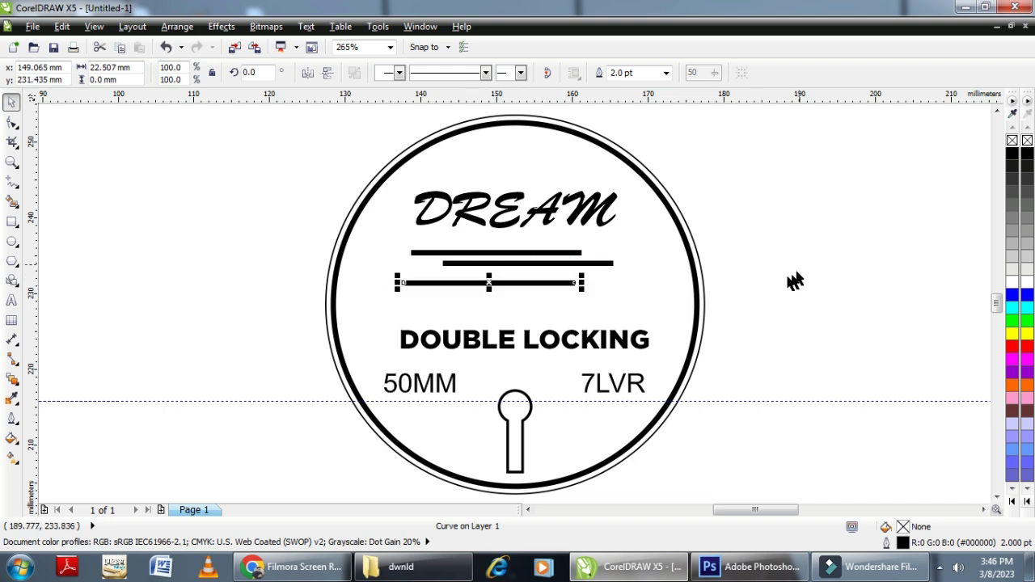
# Nudge the lowest line up about 1.2 mm so the three lines are evenly spaced.
pyautogui.click(744, 269)
pyautogui.click(467, 284)
pyautogui.press('Up')
pyautogui.press('Up')
pyautogui.press('Up')
pyautogui.press('Up')
pyautogui.press('Up')
pyautogui.press('Up')
pyautogui.press('Up')
pyautogui.press('Up')
pyautogui.press('Up')
pyautogui.press('Up')
pyautogui.press('Up')
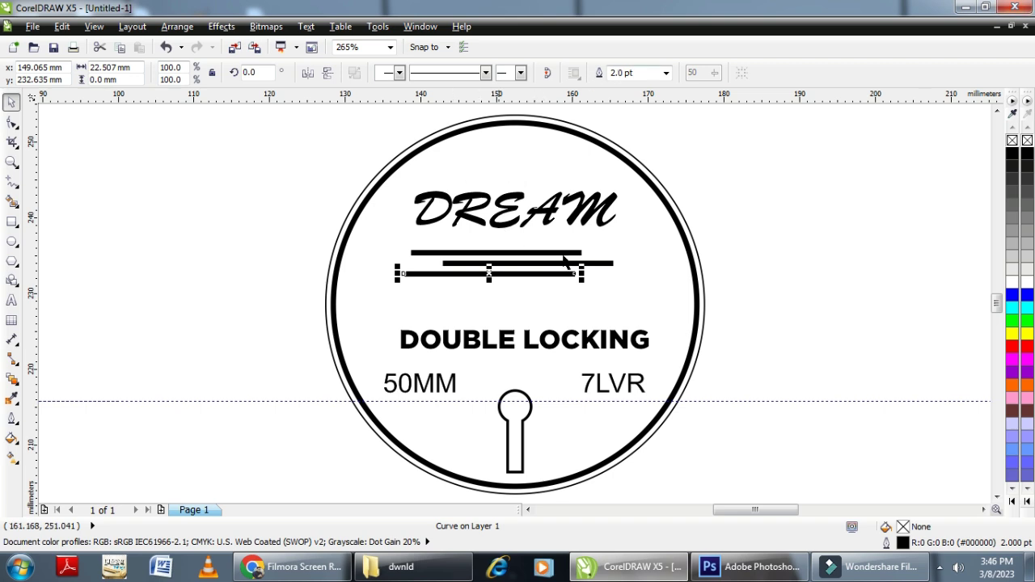
# Align the three lines below DREAM horizontally on their centres.
pyautogui.click(527, 340)
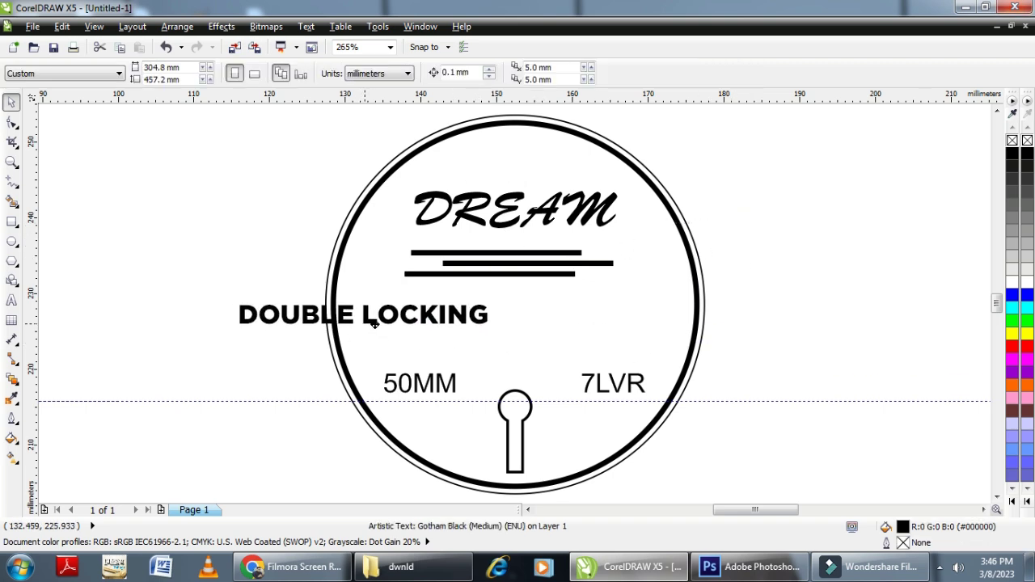
pyautogui.moveTo(731, 212); pyautogui.dragTo(377, 313)
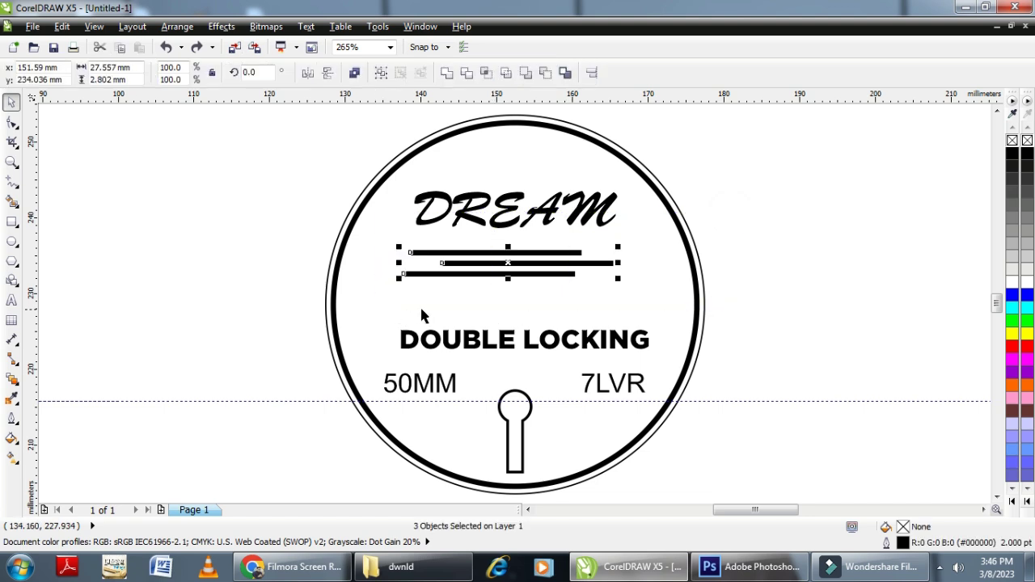
pyautogui.press('c')
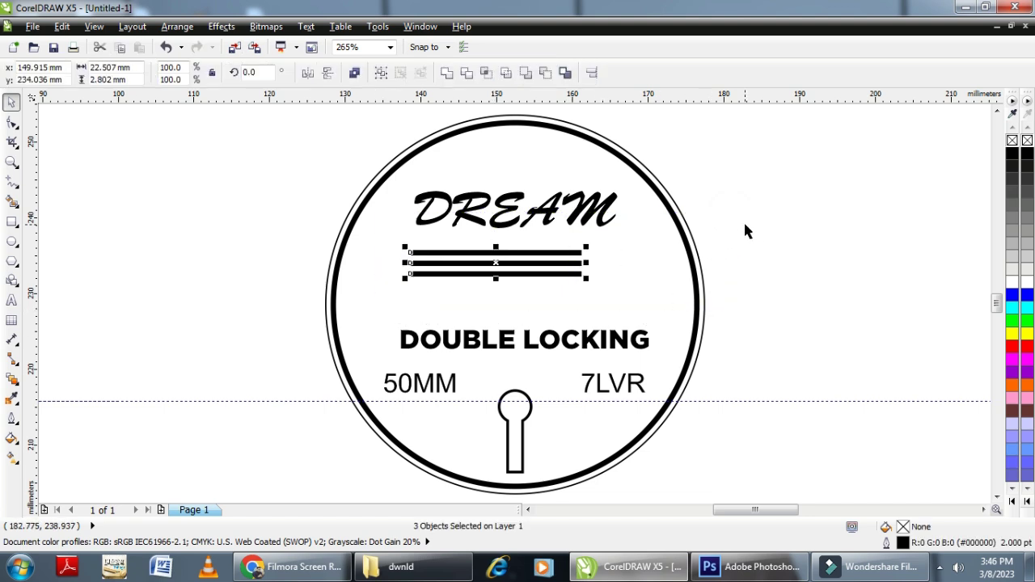
# Lengthen the three lines from their centre to about 33.3 mm and centre them horizontally within the inner circle.
pyautogui.moveTo(585, 262); pyautogui.dragTo(625, 262)
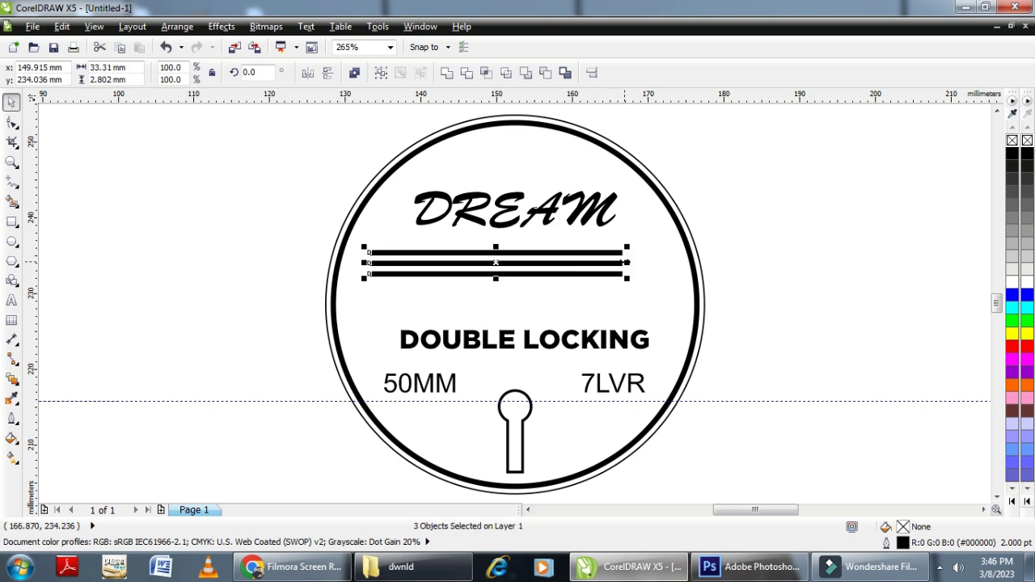
pyautogui.keyDown('shift'); pyautogui.click(661, 274); pyautogui.keyUp('shift')
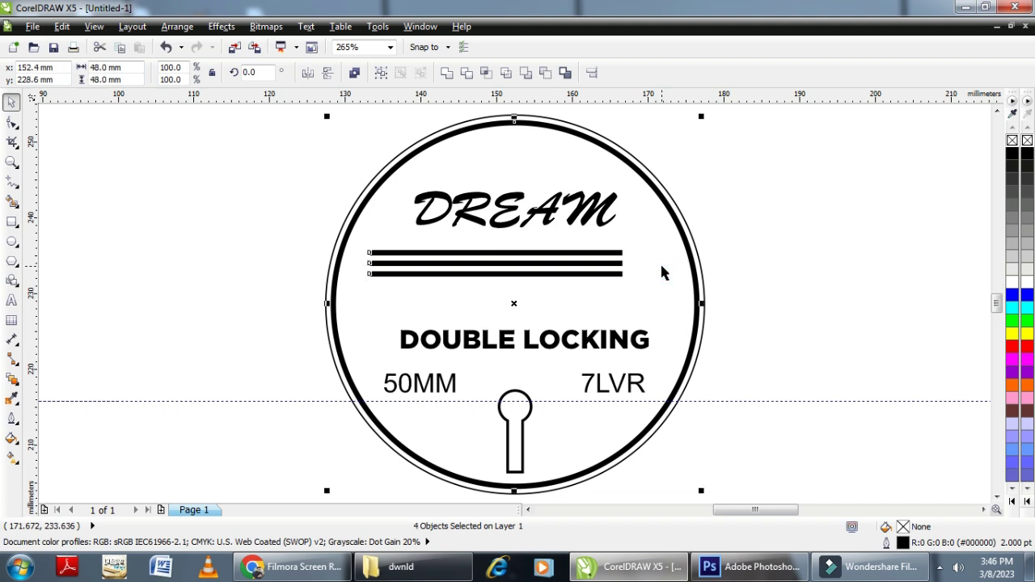
pyautogui.press('c')
pyautogui.click(797, 191)
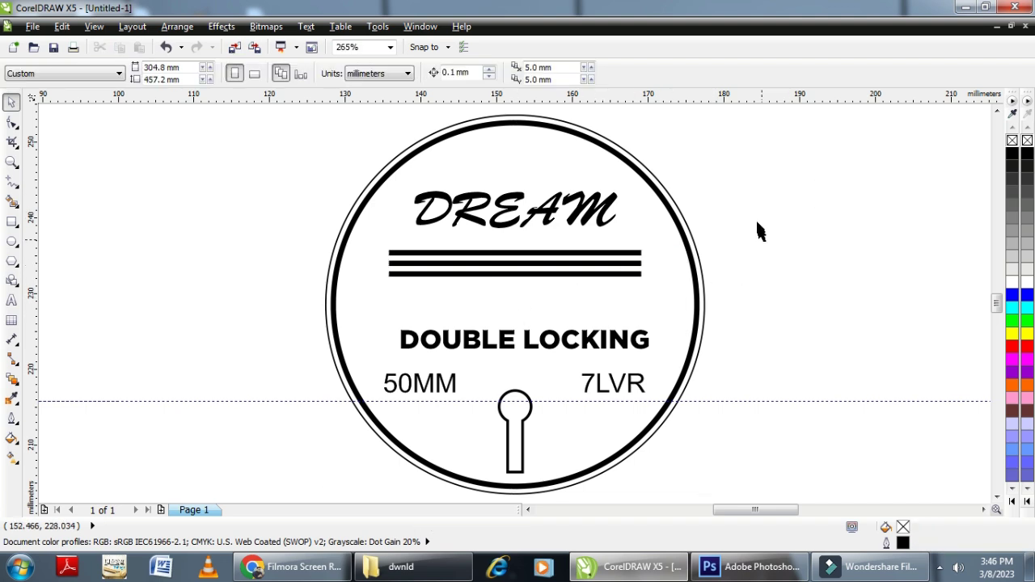
# Nudge the three lines together up about 0.5 mm, closer to the DREAM text.
pyautogui.click(753, 213)
pyautogui.moveTo(283, 225); pyautogui.dragTo(695, 297)
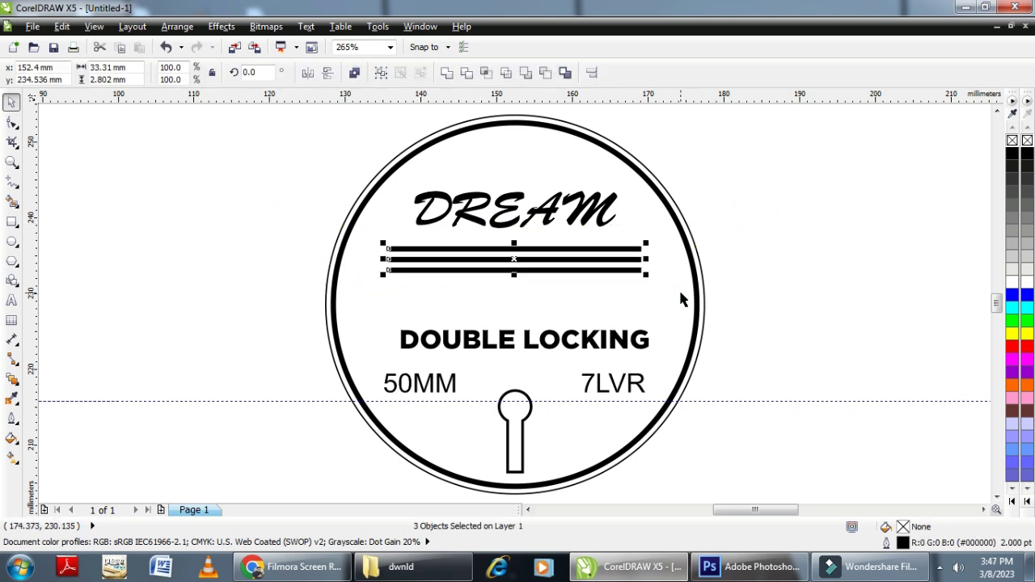
pyautogui.click(756, 228)
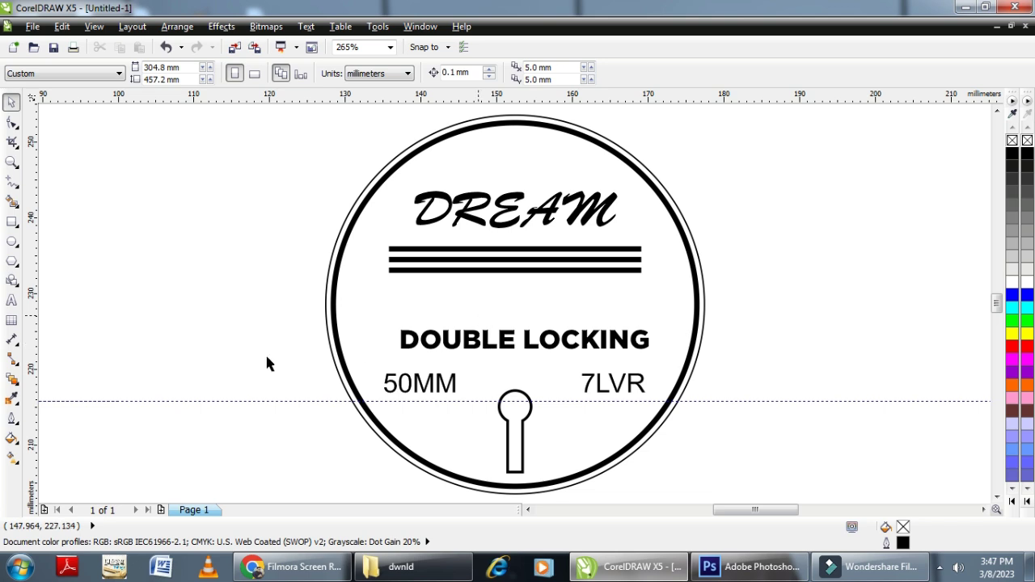
# Draw a five-pointed star about 2.7 by 2.5 mm just below the left end of the three lines.
pyautogui.click(14, 266)
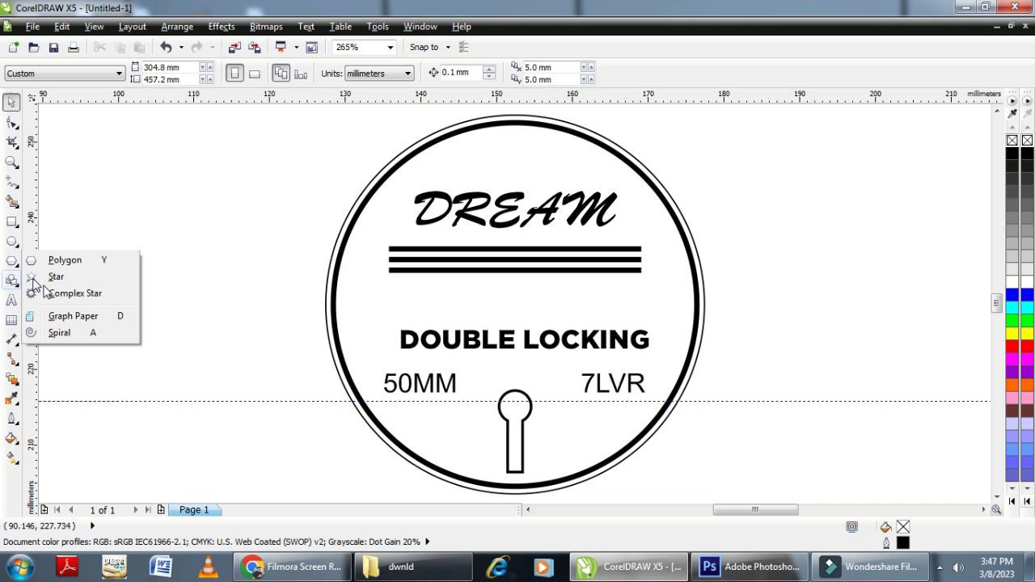
pyautogui.click(57, 277)
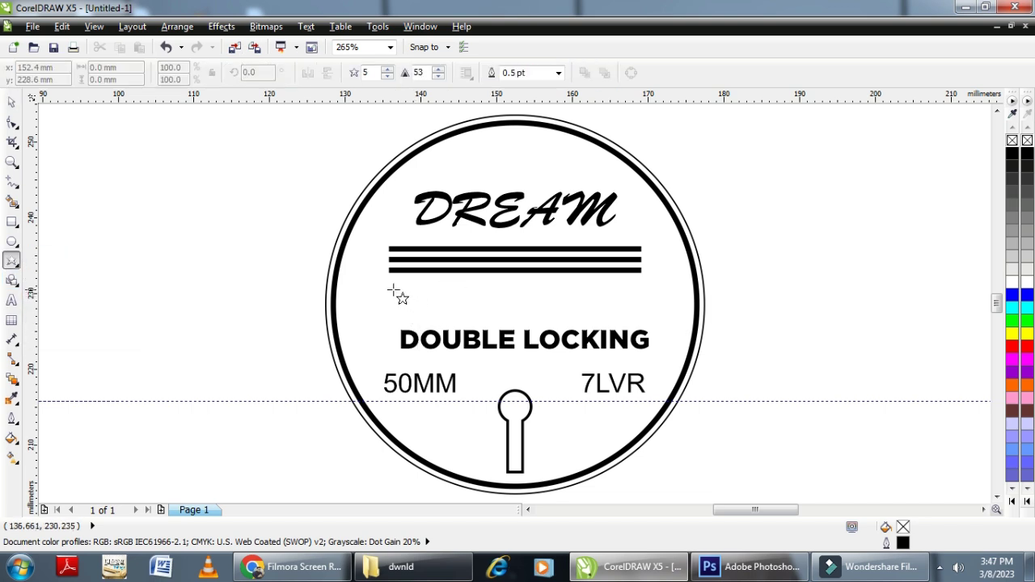
pyautogui.moveTo(395, 289); pyautogui.dragTo(412, 305)
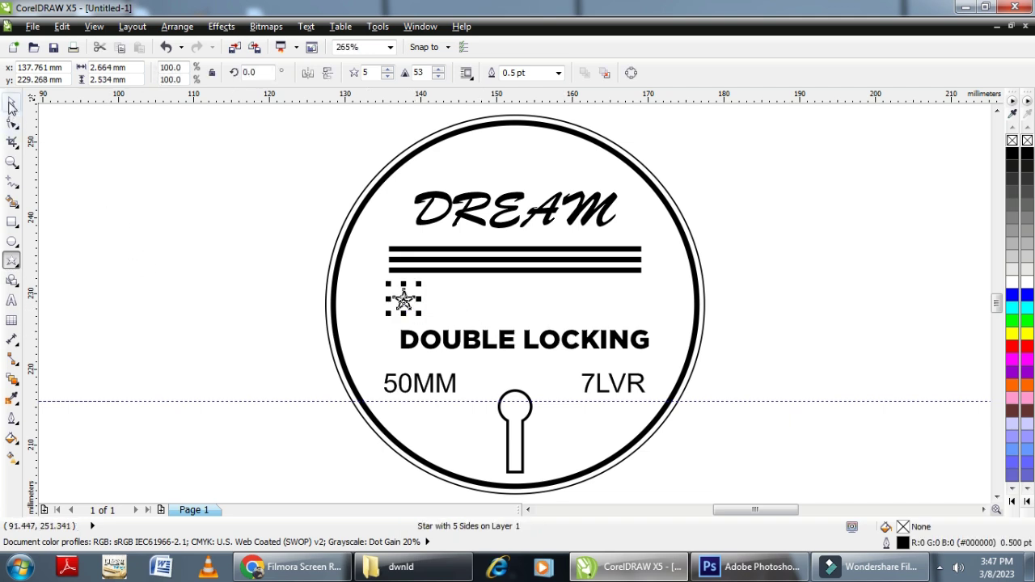
# Create twelve copies of the star in a horizontal row, applying six copies at a 2.664 mm horizontal offset twice.
pyautogui.click(11, 104)
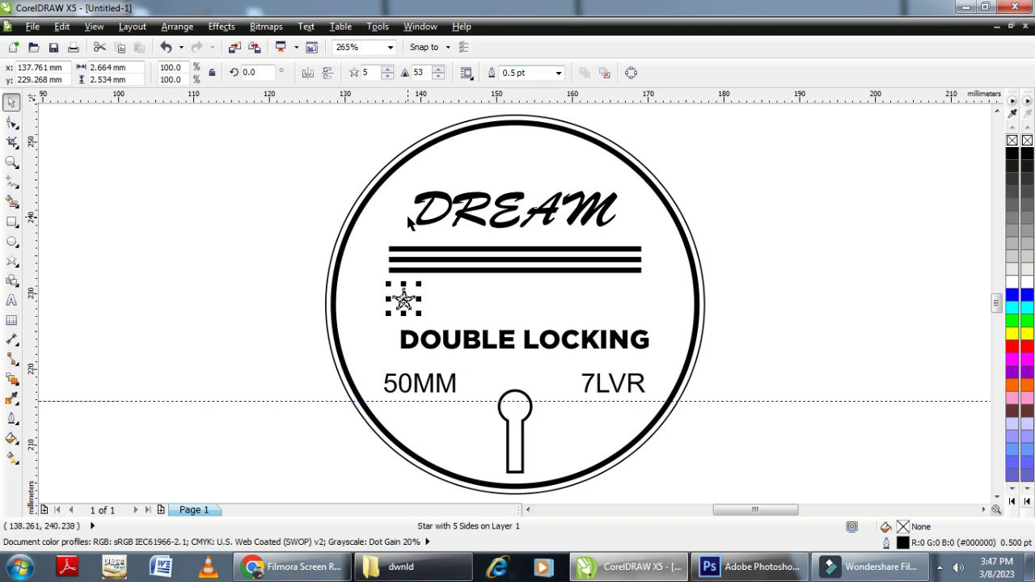
pyautogui.click(181, 29)
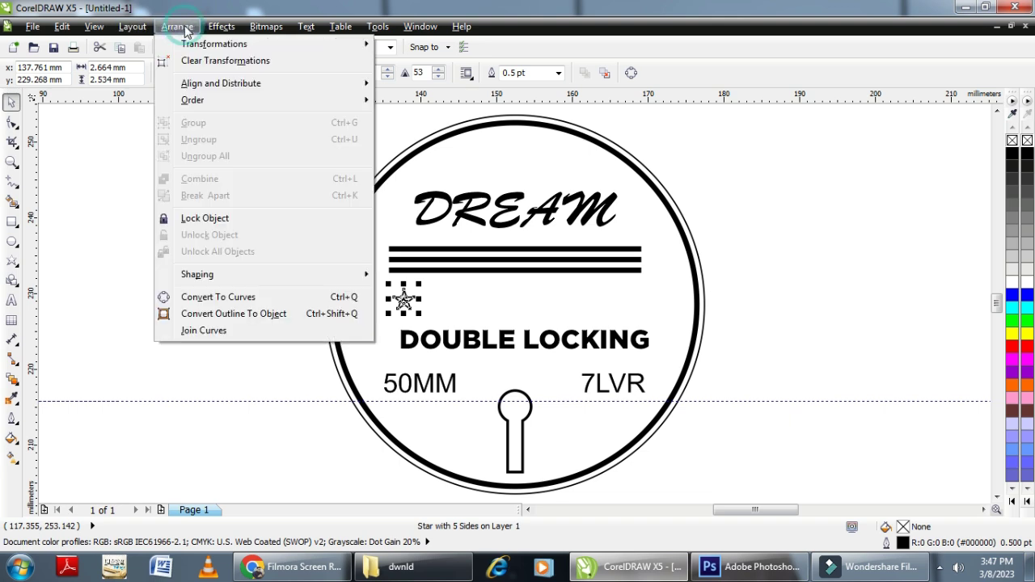
pyautogui.moveTo(242, 47)
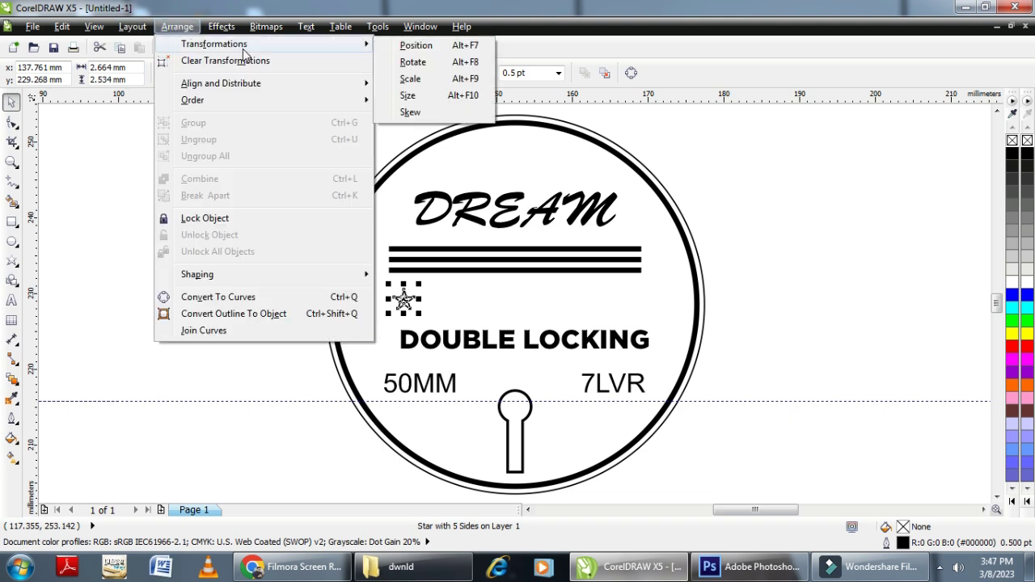
pyautogui.moveTo(218, 34)
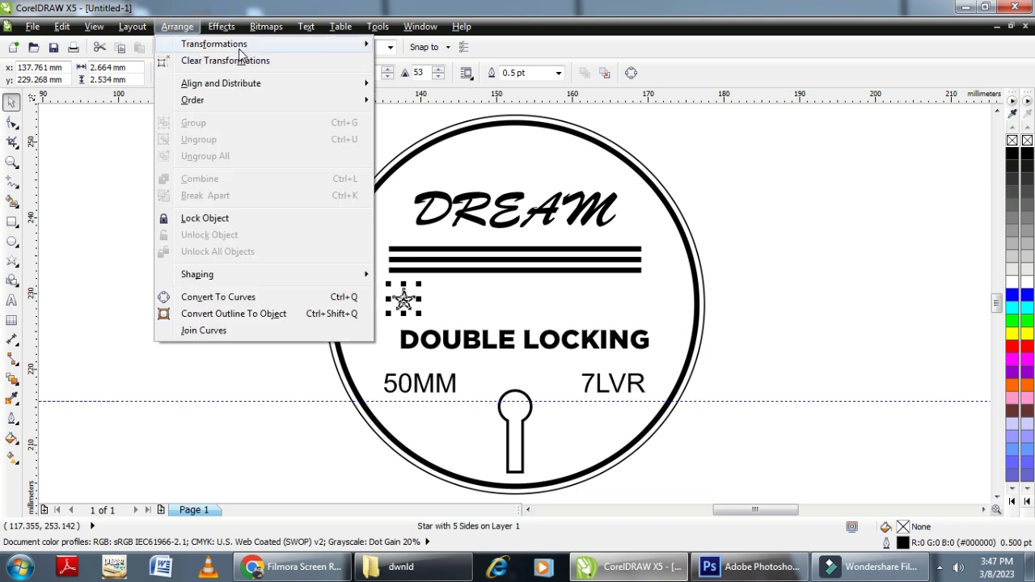
pyautogui.moveTo(317, 50)
pyautogui.click(413, 47)
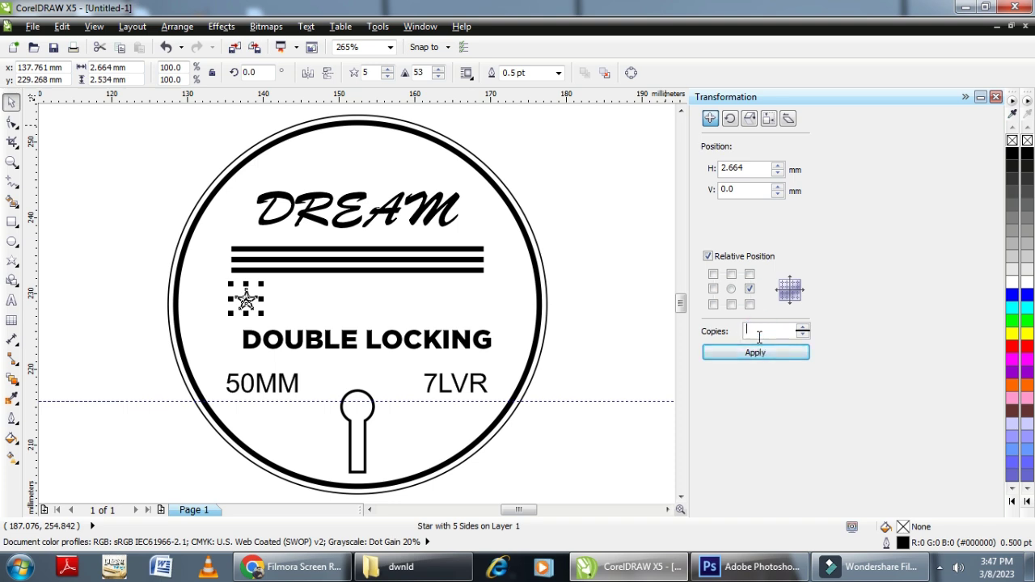
pyautogui.click(764, 364)
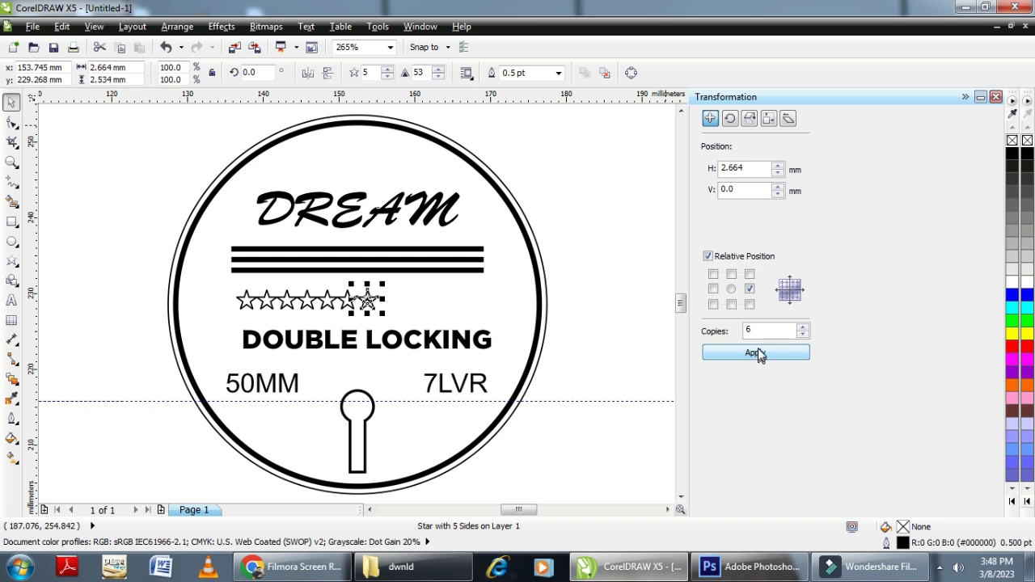
pyautogui.click(760, 354)
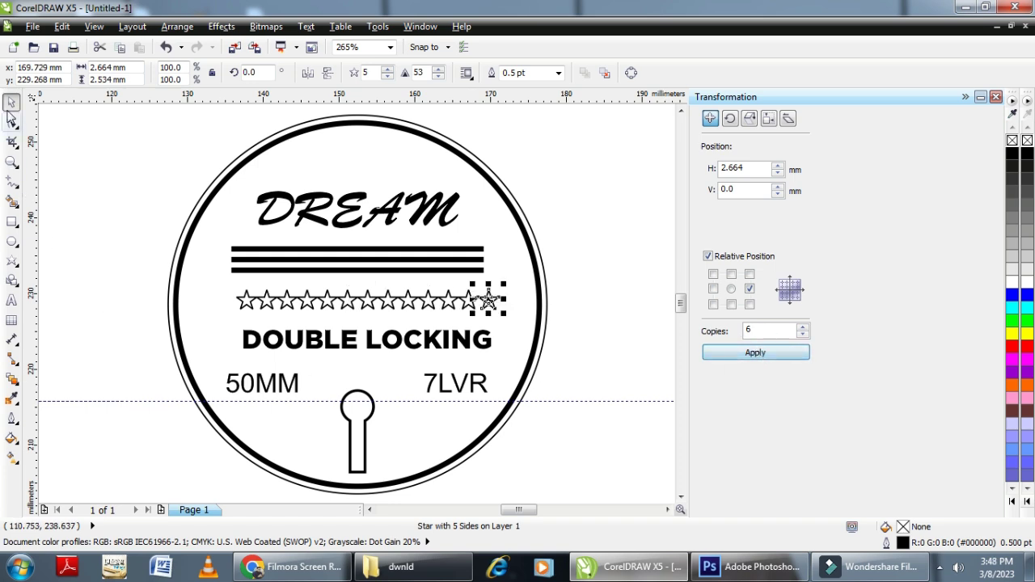
pyautogui.click(995, 97)
pyautogui.click(804, 337)
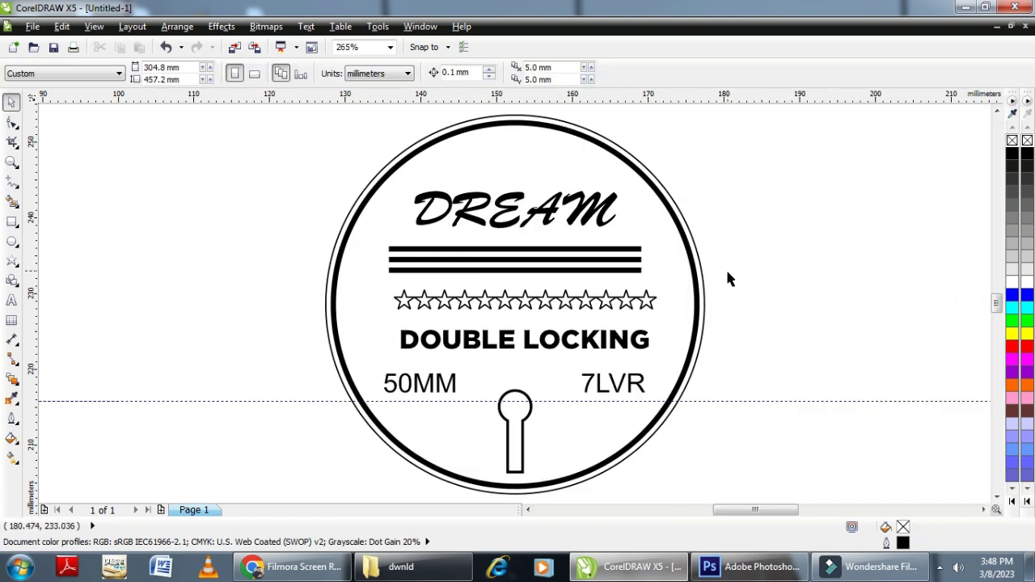
# Select all thirteen stars in the row and fill them with black.
pyautogui.moveTo(744, 267); pyautogui.dragTo(317, 329)
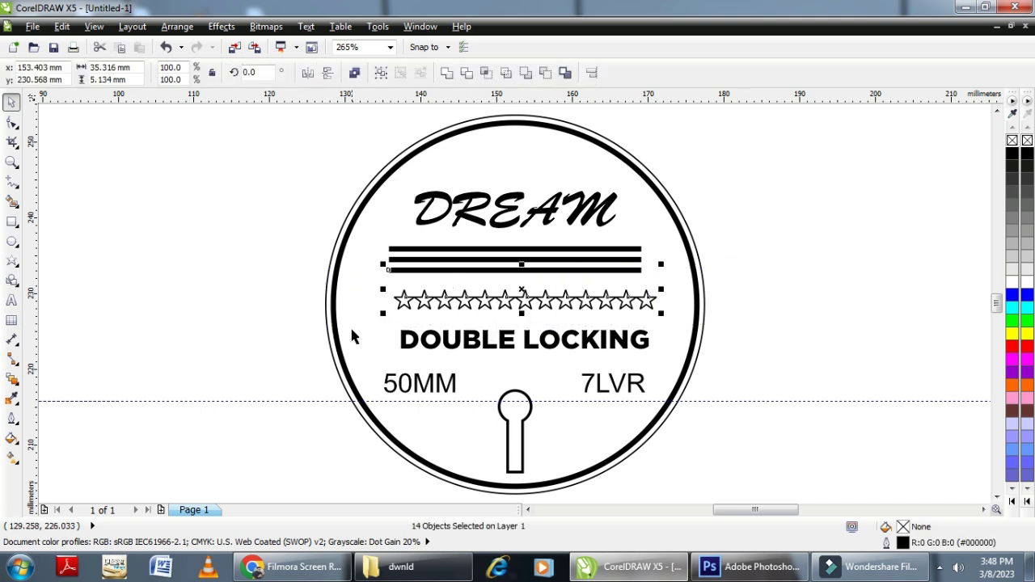
pyautogui.click(761, 307)
pyautogui.moveTo(754, 275); pyautogui.dragTo(291, 328)
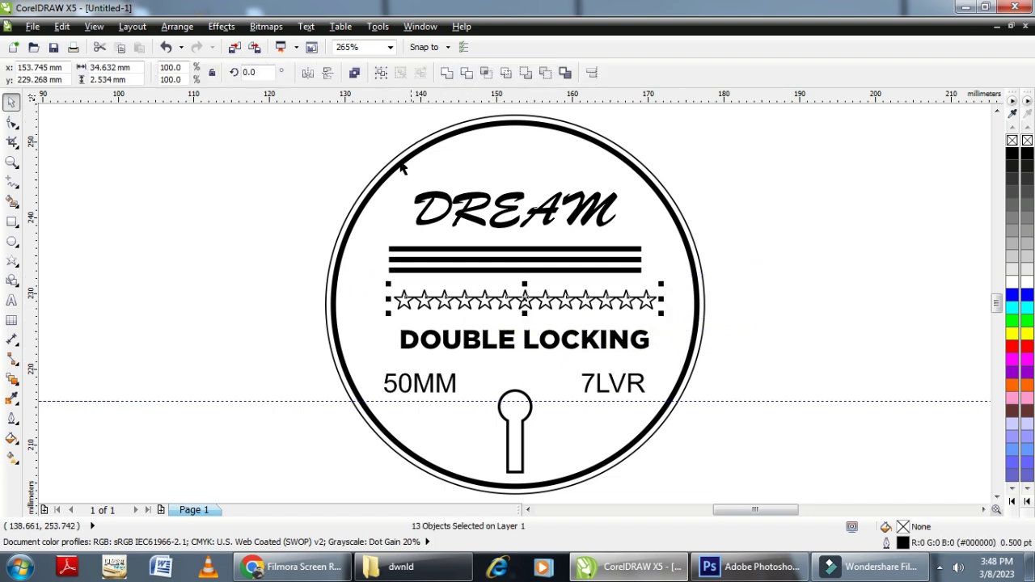
pyautogui.click(11, 122)
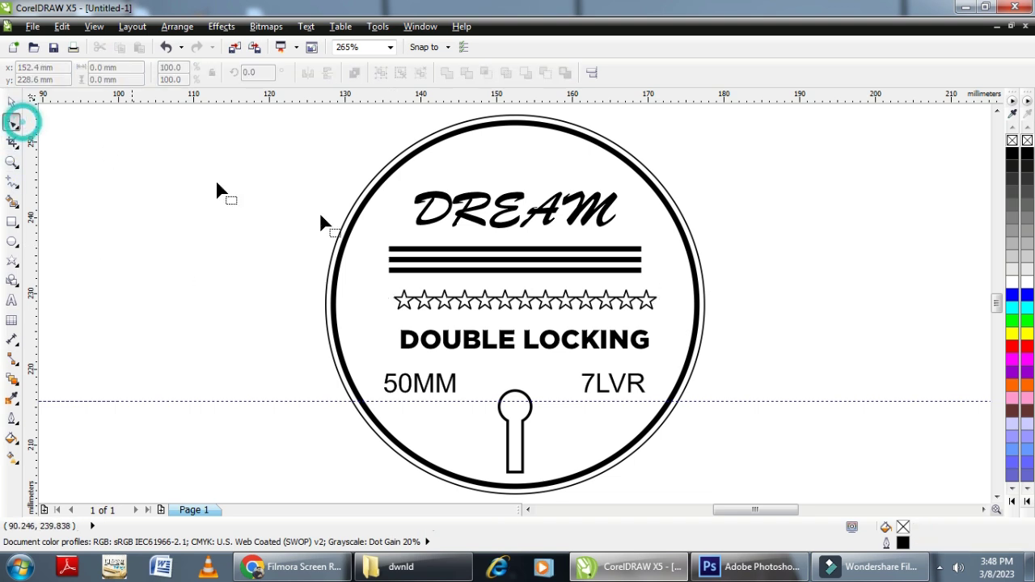
pyautogui.click(645, 303)
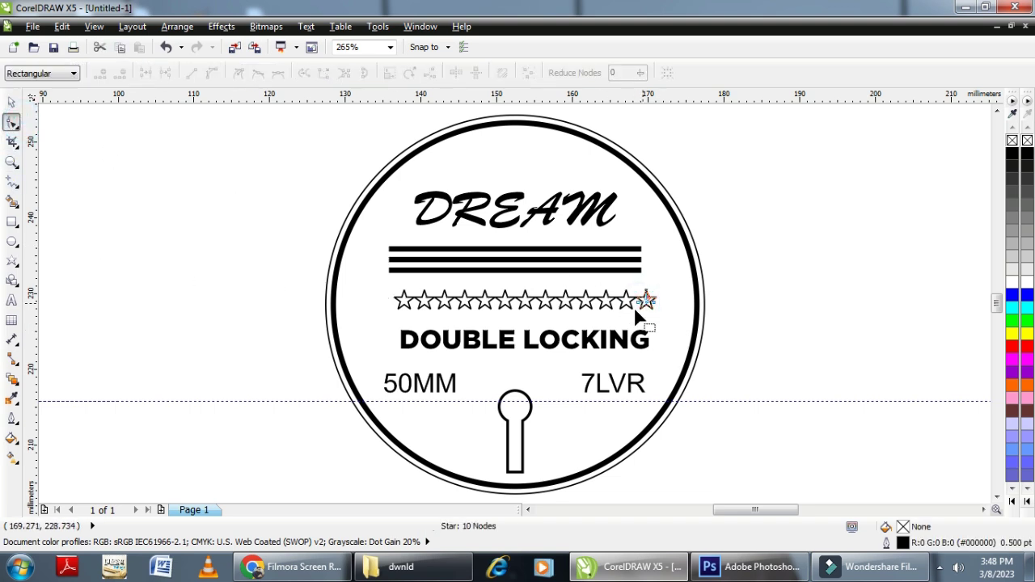
pyautogui.click(11, 102)
pyautogui.moveTo(767, 288); pyautogui.dragTo(291, 328)
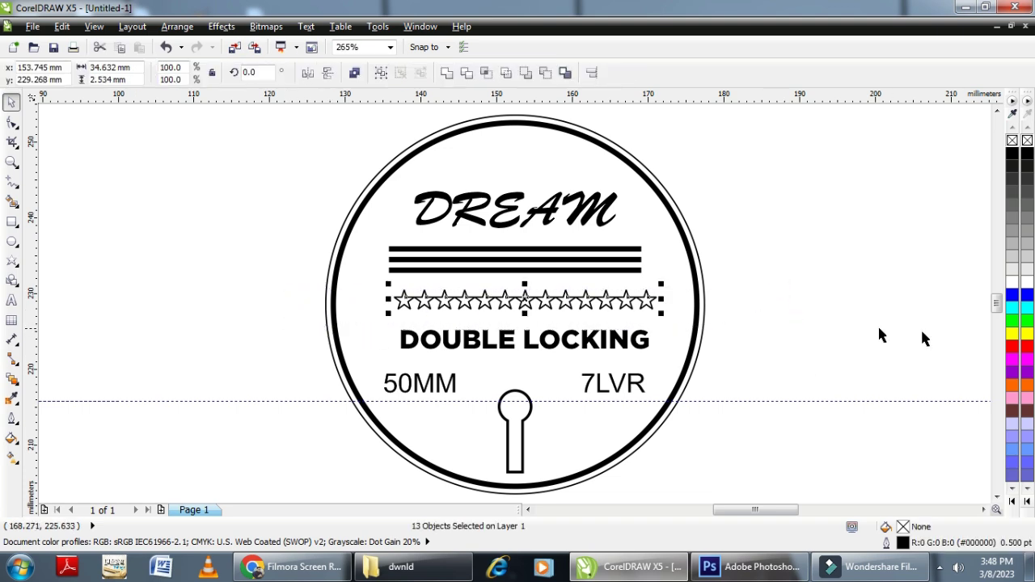
pyautogui.click(1022, 155)
pyautogui.click(805, 257)
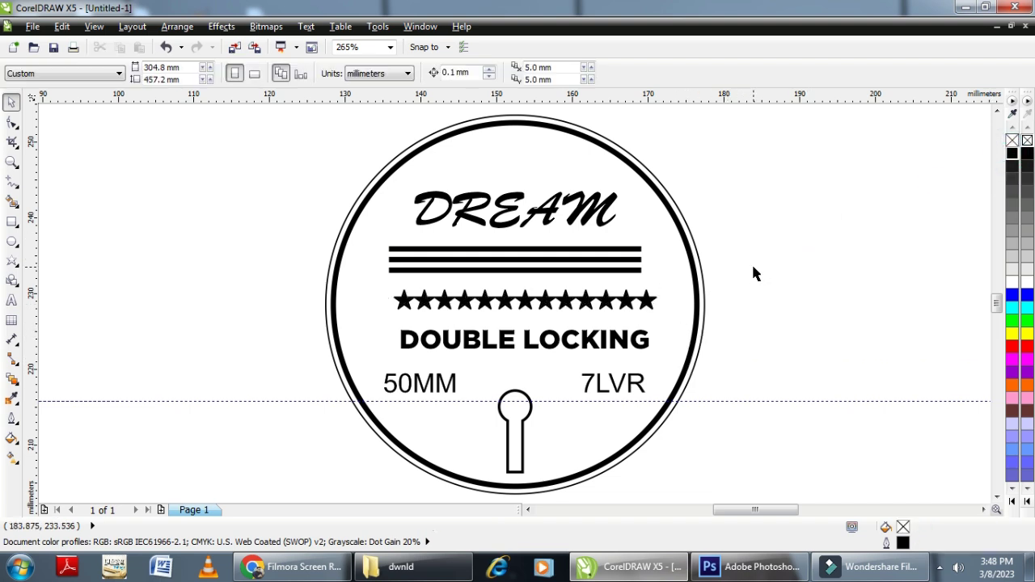
# Nudge the star row up about 0.8 mm, group the stars and centre the group horizontally in the circle.
pyautogui.moveTo(743, 277); pyautogui.dragTo(305, 324)
pyautogui.press('Up')
pyautogui.press('Up')
pyautogui.press('Up')
pyautogui.press('Up')
pyautogui.press('Up')
pyautogui.press('Up')
pyautogui.press('Up')
pyautogui.press('Up')
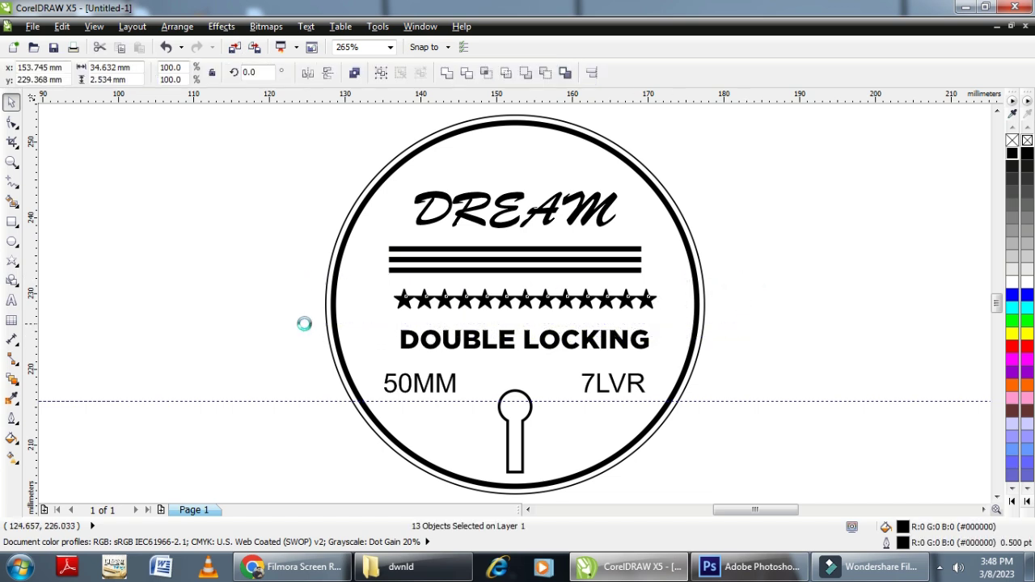
pyautogui.hotkey('ctrl', 'g')
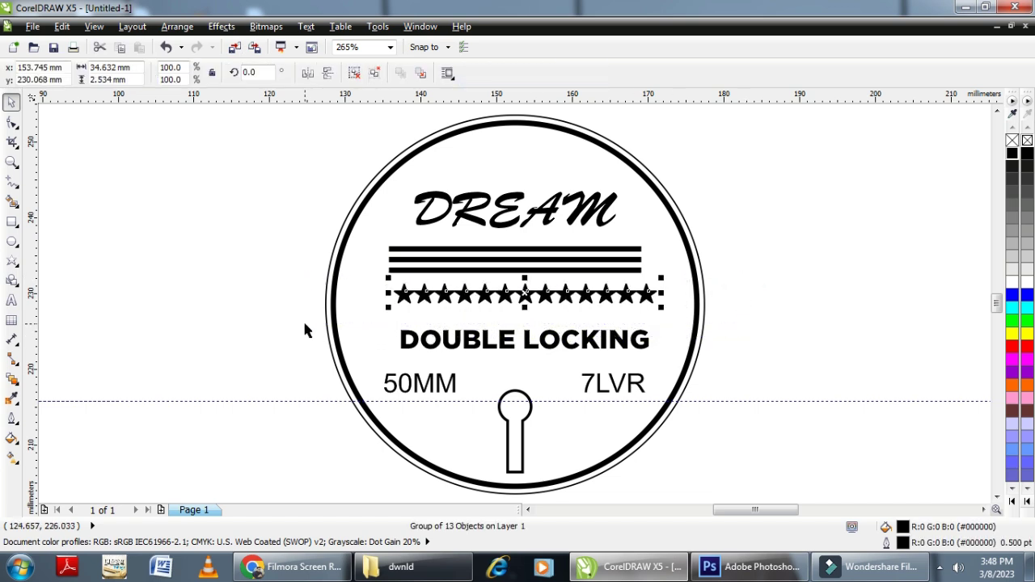
pyautogui.click(672, 275)
pyautogui.click(795, 282)
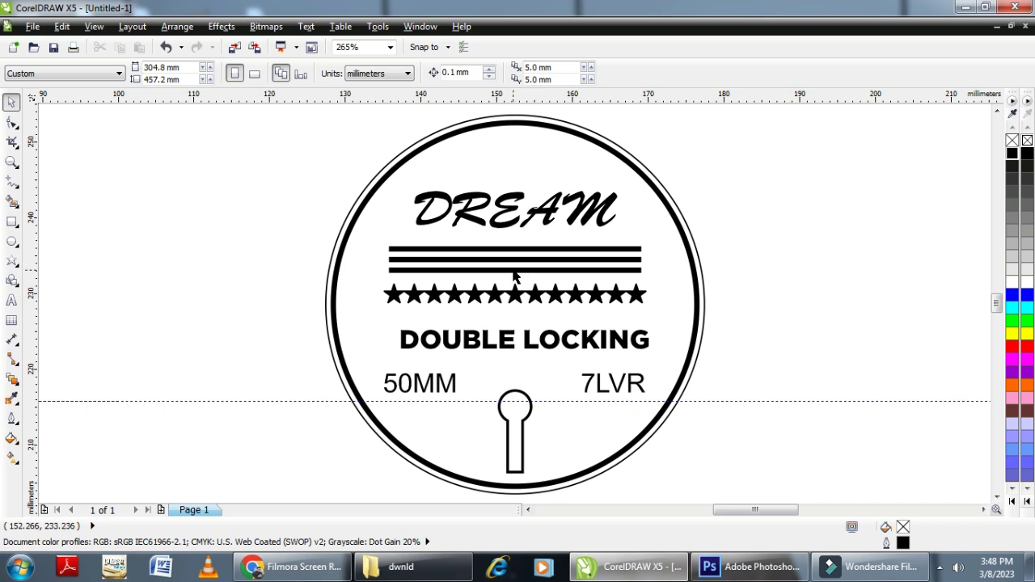
# Nudge the grouped 50MM and 7LVR texts down about 2.9 mm, so they sit beside the round head of the keyhole.
pyautogui.click(512, 271)
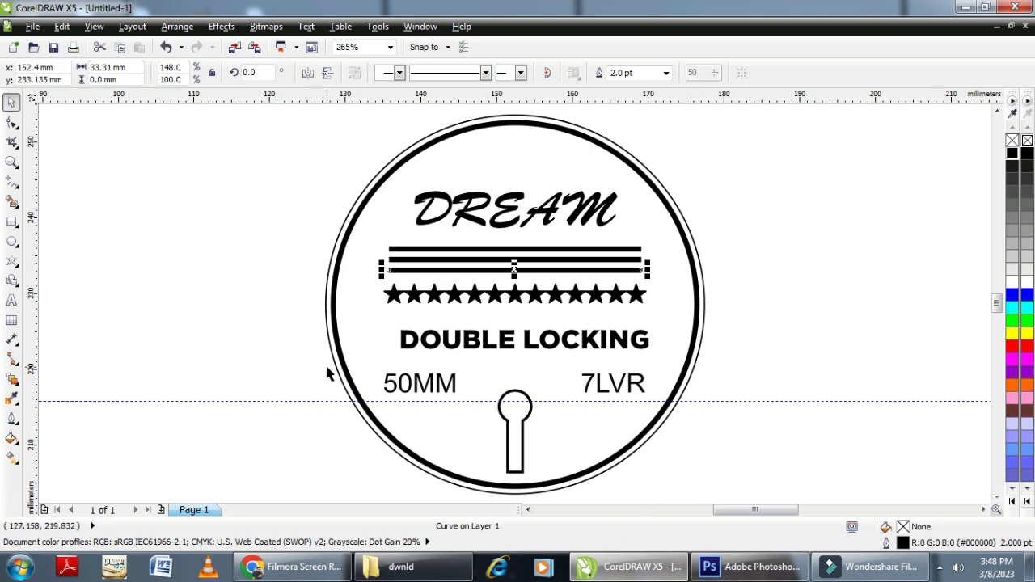
pyautogui.click(766, 310)
pyautogui.moveTo(454, 414); pyautogui.dragTo(668, 420)
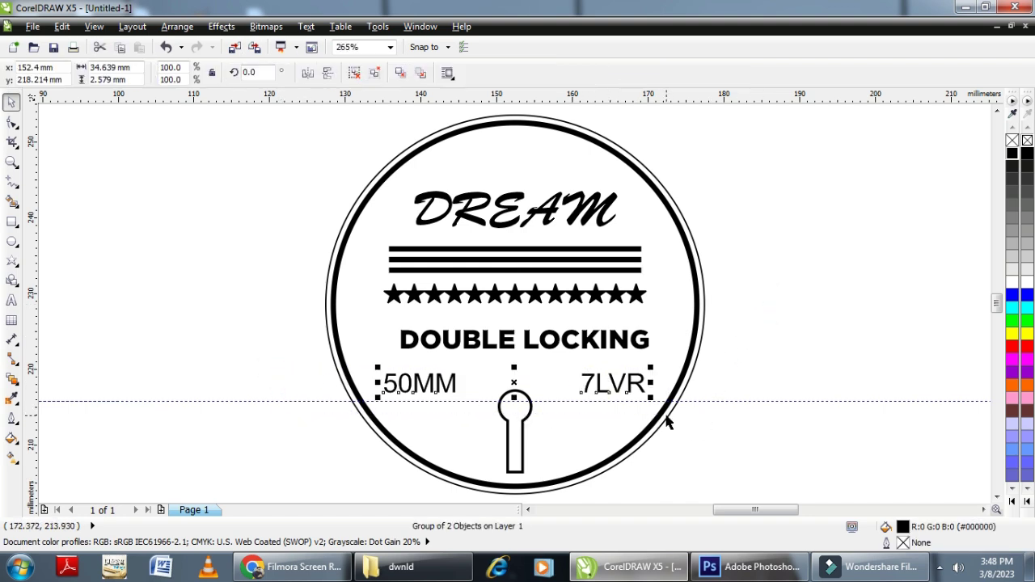
pyautogui.press('Down')
pyautogui.press('Down')
pyautogui.press('Down')
pyautogui.press('Down')
pyautogui.press('Down')
pyautogui.press('Down')
pyautogui.press('Down')
pyautogui.press('Down')
pyautogui.press('Down')
pyautogui.press('Down')
pyautogui.press('Down')
pyautogui.press('Down')
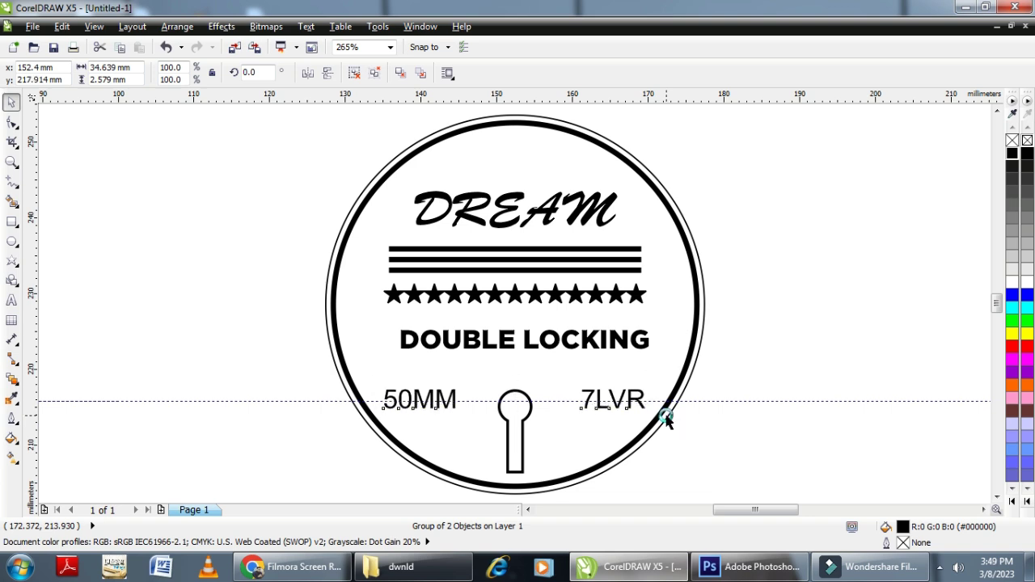
pyautogui.press('Down')
pyautogui.press('Down')
pyautogui.press('Down')
pyautogui.press('Down')
pyautogui.press('Down')
pyautogui.press('Down')
pyautogui.press('Down')
pyautogui.press('Down')
pyautogui.press('Down')
pyautogui.press('Down')
pyautogui.press('Down')
pyautogui.press('Down')
pyautogui.press('Down')
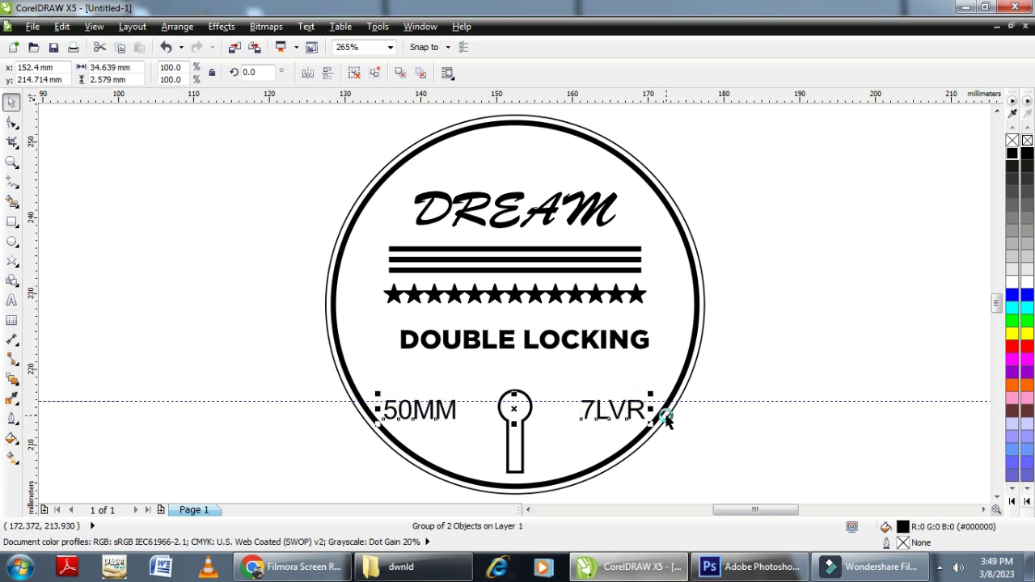
pyautogui.press('Up')
pyautogui.press('Up')
pyautogui.press('Up')
pyautogui.press('Up')
pyautogui.press('Up')
pyautogui.press('Up')
pyautogui.press('Up')
pyautogui.press('Up')
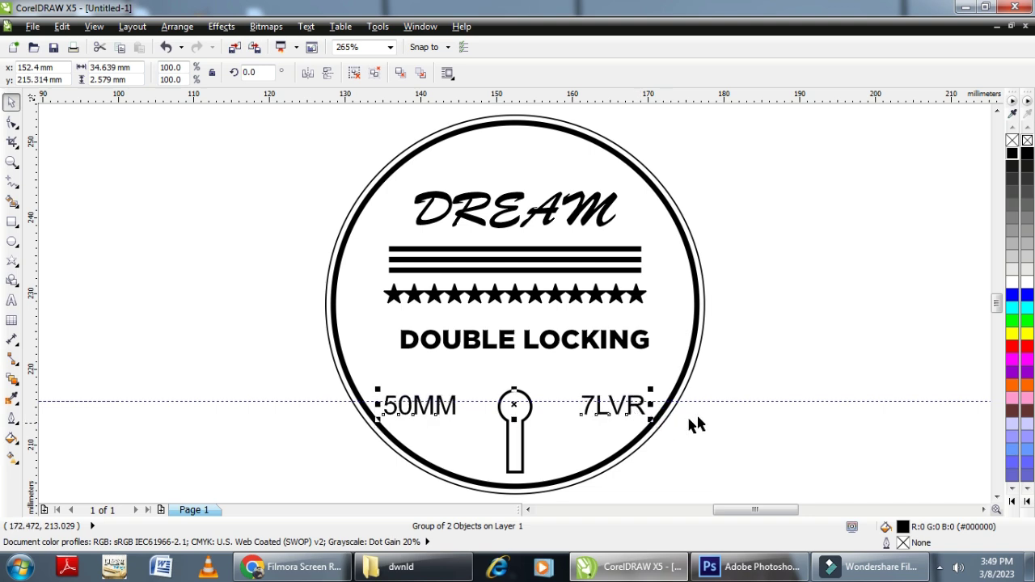
pyautogui.click(805, 323)
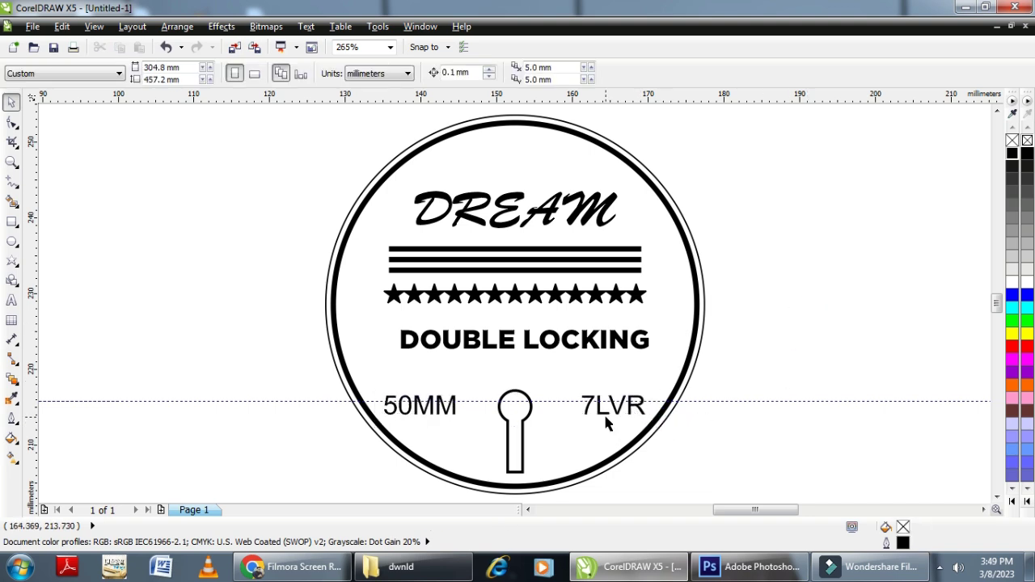
# Swap the star row and DOUBLE LOCKING, placing the text just beneath the three lines and centring it horizontally in the circle.
pyautogui.click(515, 299)
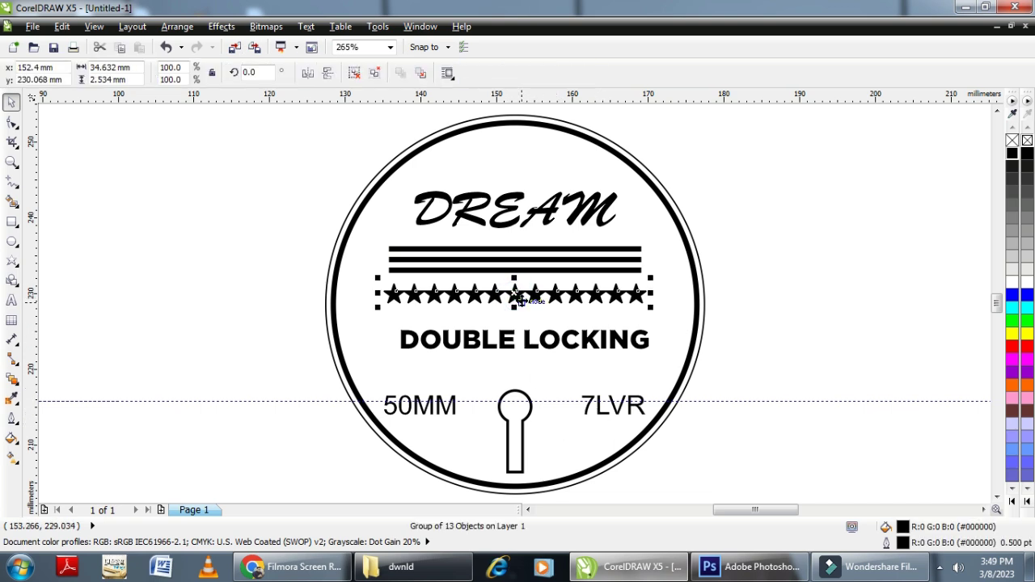
pyautogui.moveTo(515, 296); pyautogui.dragTo(518, 353)
pyautogui.moveTo(470, 327); pyautogui.dragTo(466, 280)
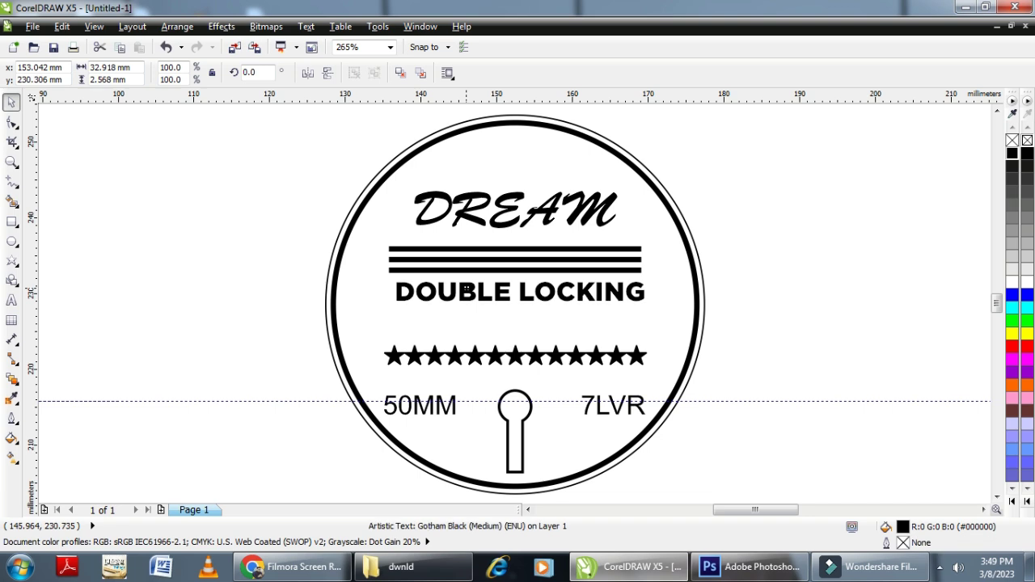
pyautogui.keyDown('shift'); pyautogui.click(668, 274); pyautogui.keyUp('shift')
pyautogui.click(767, 256)
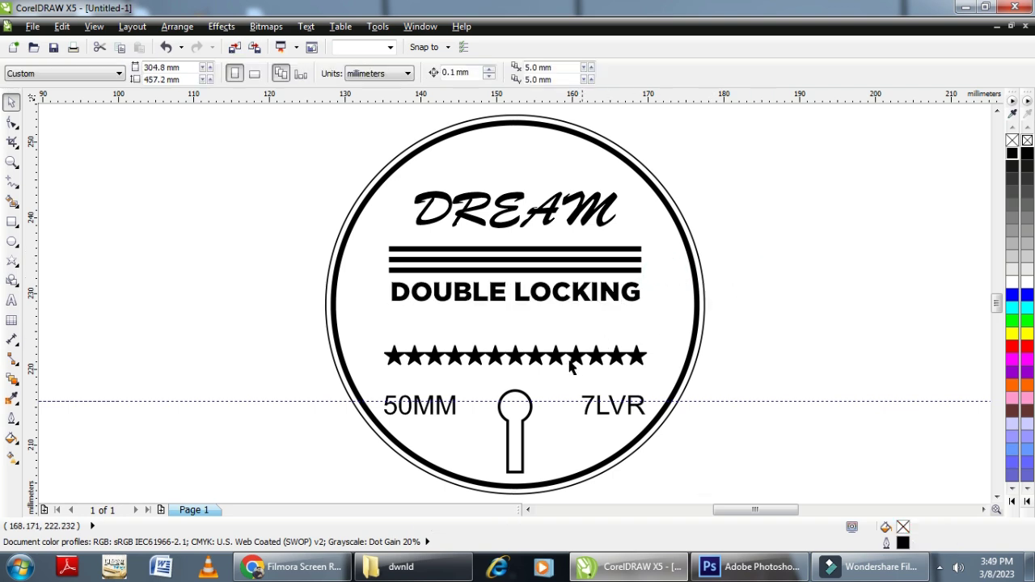
# Move the star row up close beneath DOUBLE LOCKING, including a final upward nudge of about 0.4 mm.
pyautogui.moveTo(554, 365); pyautogui.dragTo(552, 330)
pyautogui.click(750, 280)
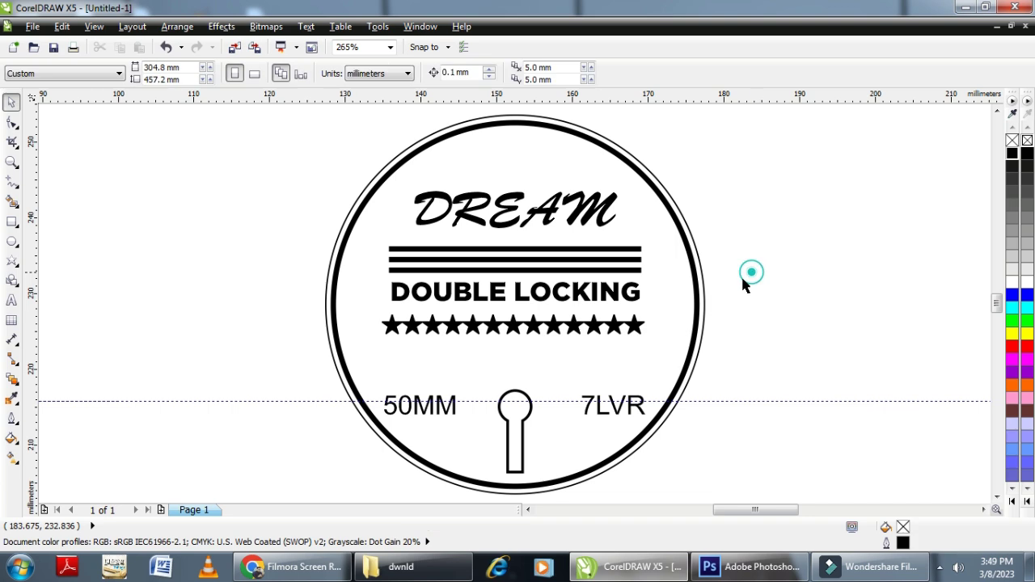
pyautogui.click(554, 328)
pyautogui.press('Up')
pyautogui.press('Up')
pyautogui.press('Up')
pyautogui.press('Up')
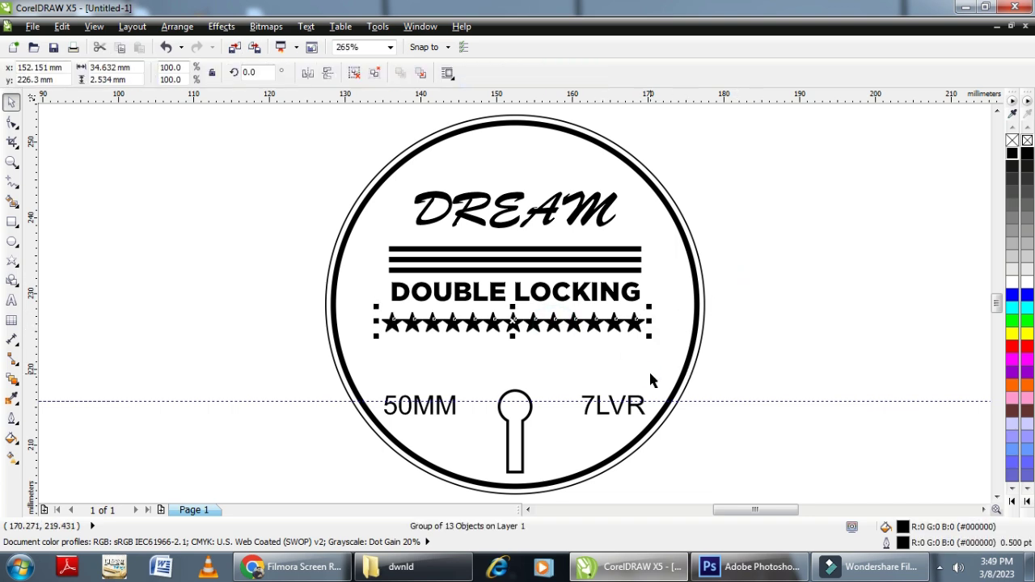
pyautogui.click(762, 287)
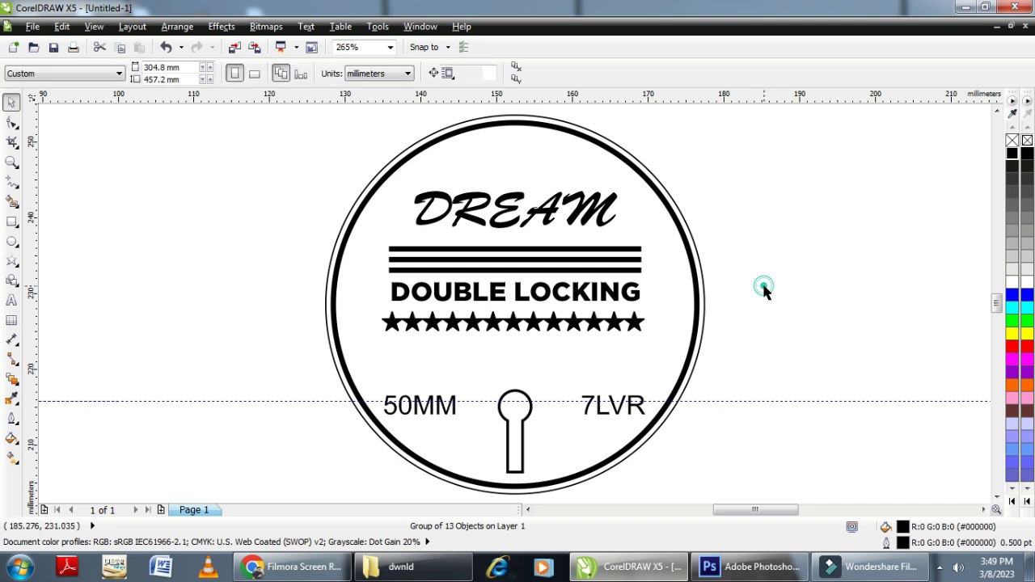
# Centre DREAM, the three lines, DOUBLE LOCKING and the star row on a common vertical axis and group them.
pyautogui.moveTo(746, 243); pyautogui.dragTo(258, 372)
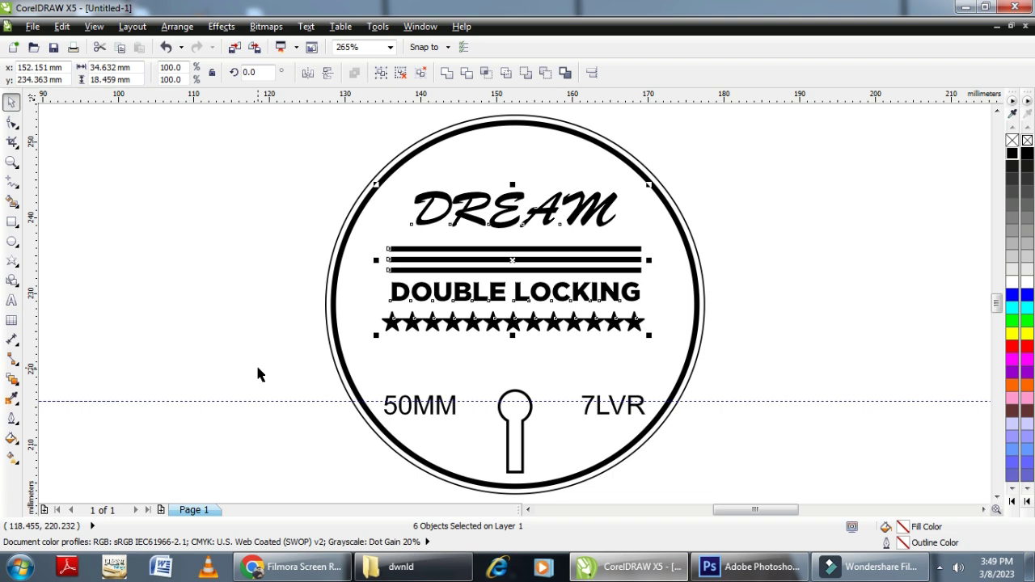
pyautogui.press('Right')
pyautogui.press('Right')
pyautogui.hotkey('ctrl', 'g')
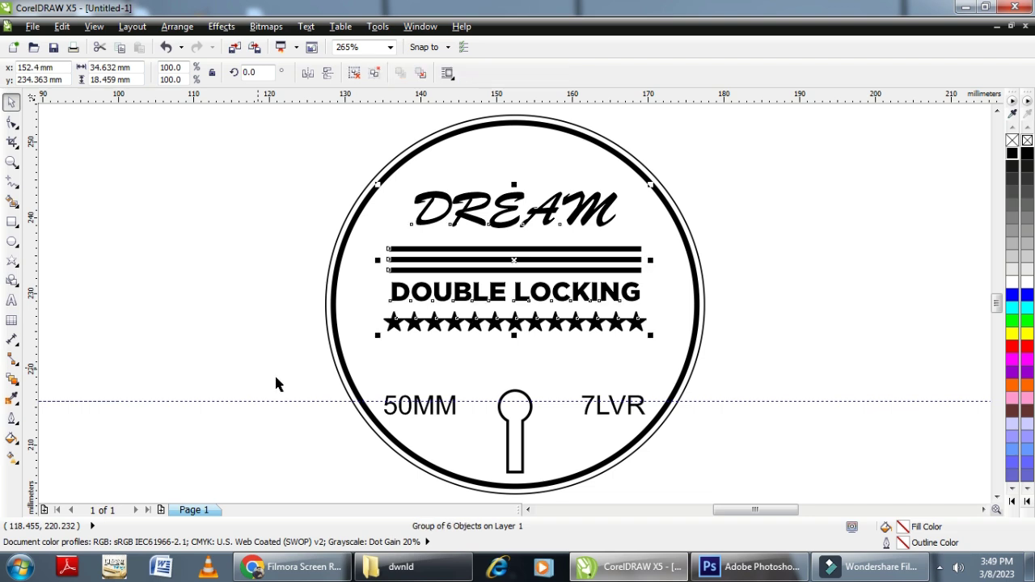
# Centre the group of DREAM, lines, DOUBLE LOCKING and stars vertically in the circle.
pyautogui.keyDown('shift'); pyautogui.click(659, 263); pyautogui.keyUp('shift')
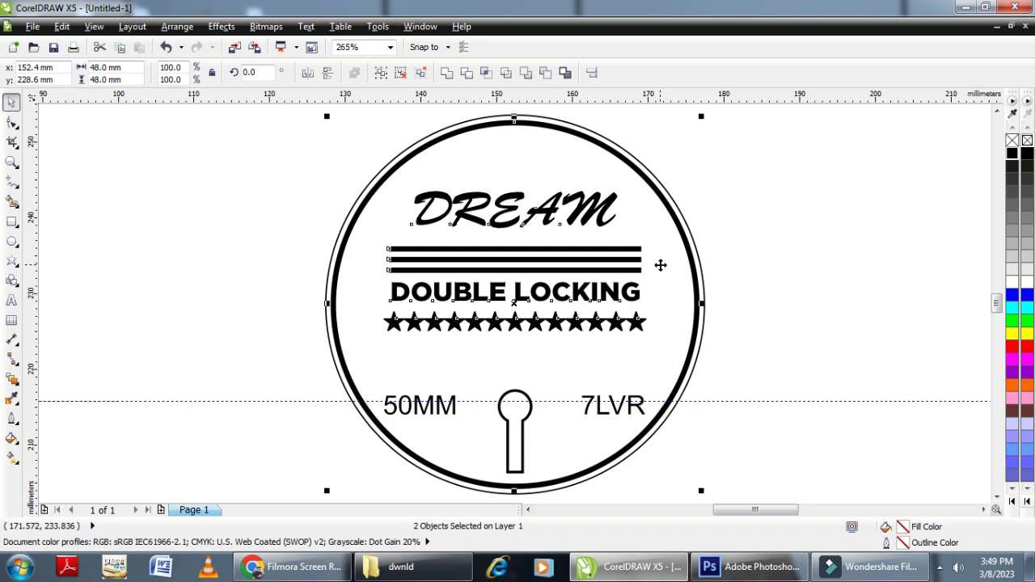
pyautogui.press('e')
pyautogui.click(766, 257)
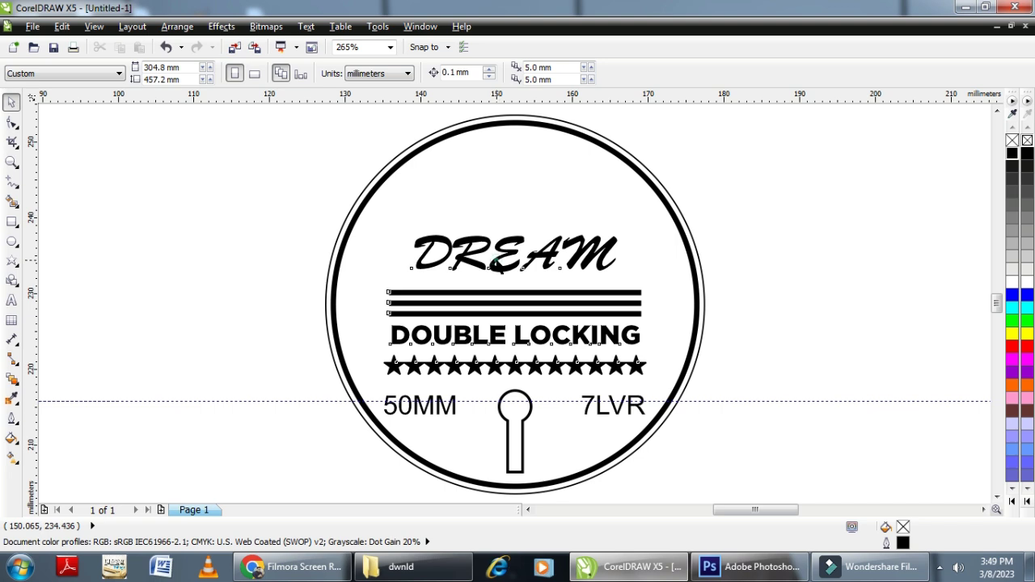
# Nudge the group of DREAM, lines, DOUBLE LOCKING and stars up about 2.5 mm from the circle's centre.
pyautogui.click(496, 261)
pyautogui.press('Up')
pyautogui.press('Up')
pyautogui.press('Up')
pyautogui.press('Up')
pyautogui.press('Up')
pyautogui.press('Up')
pyautogui.press('Up')
pyautogui.press('Up')
pyautogui.press('Up')
pyautogui.press('Up')
pyautogui.press('Up')
pyautogui.press('Up')
pyautogui.press('Up')
pyautogui.press('Up')
pyautogui.press('Up')
pyautogui.press('Up')
pyautogui.press('Up')
pyautogui.press('Up')
pyautogui.press('Up')
pyautogui.press('Up')
pyautogui.press('Up')
pyautogui.press('Up')
pyautogui.press('Up')
pyautogui.press('Up')
pyautogui.press('Up')
pyautogui.press('Up')
pyautogui.press('Up')
pyautogui.press('Up')
pyautogui.press('Up')
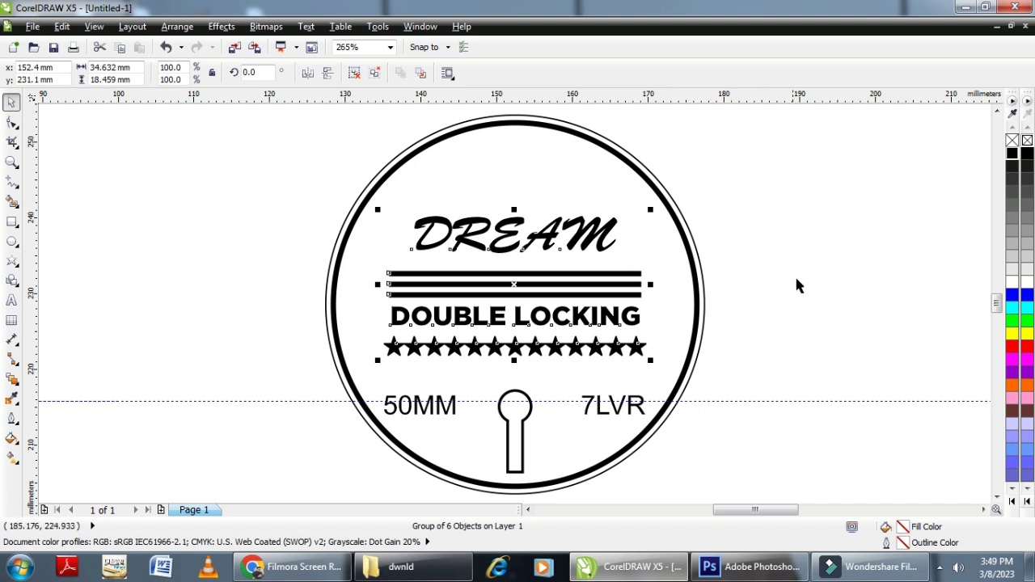
pyautogui.click(796, 286)
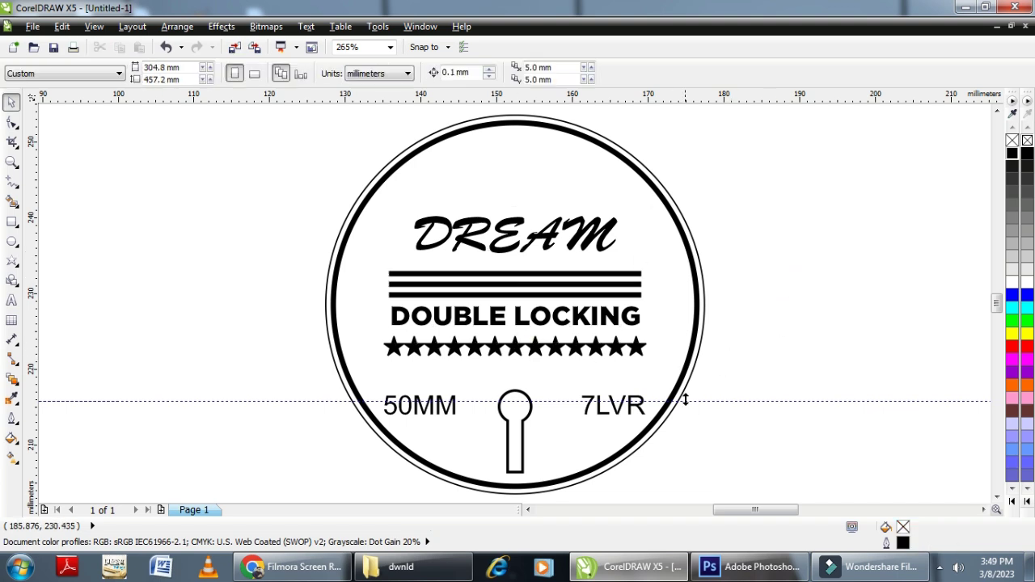
# Draw a five-pointed star about 9.8 mm wide beside the circle and fill it black.
pyautogui.click(11, 263)
pyautogui.moveTo(130, 244); pyautogui.dragTo(198, 327)
pyautogui.click(11, 101)
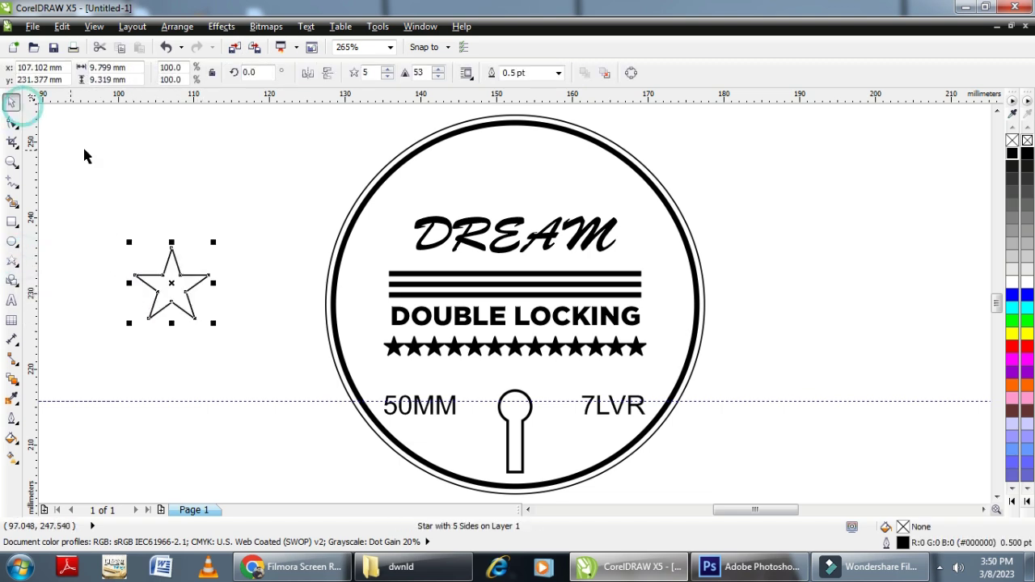
pyautogui.click(1011, 155)
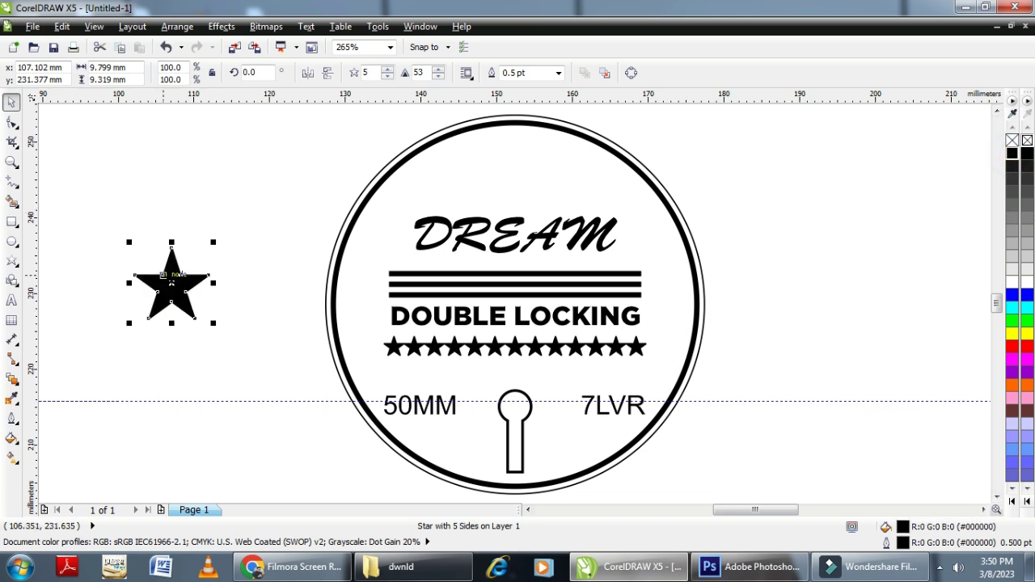
# Place the black star above DREAM, centred horizontally in the circle, and shrink it to about 8 mm wide.
pyautogui.moveTo(172, 286); pyautogui.dragTo(513, 176)
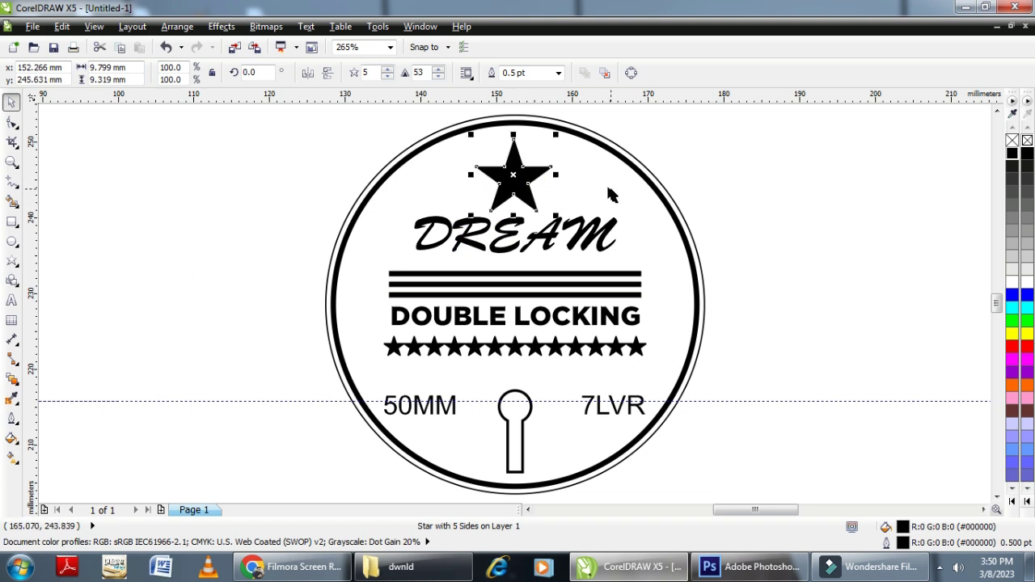
pyautogui.keyDown('shift'); pyautogui.click(590, 183); pyautogui.keyUp('shift')
pyautogui.click(776, 150)
pyautogui.click(522, 184)
pyautogui.moveTo(557, 136); pyautogui.dragTo(550, 147)
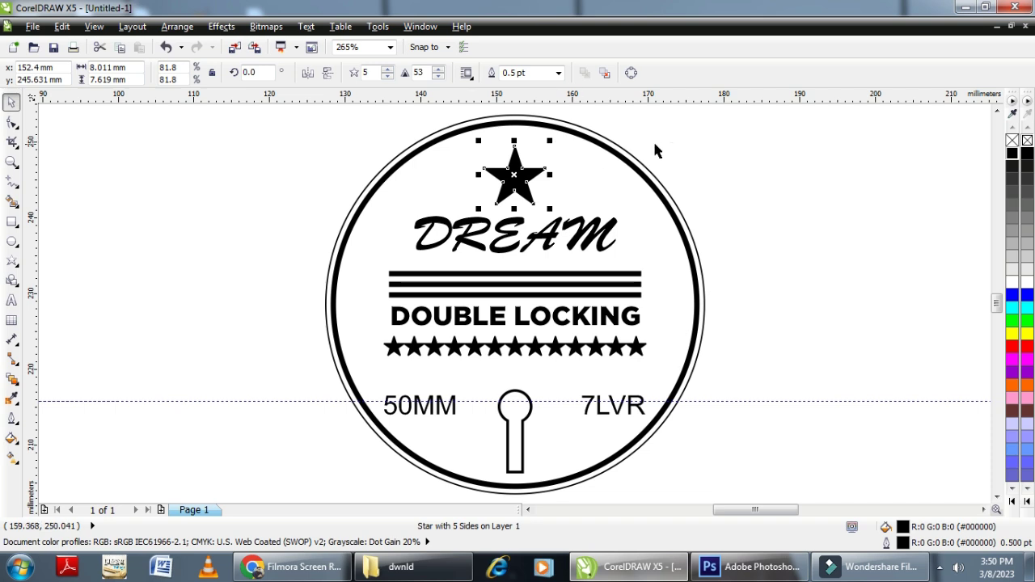
pyautogui.click(695, 154)
pyautogui.click(807, 235)
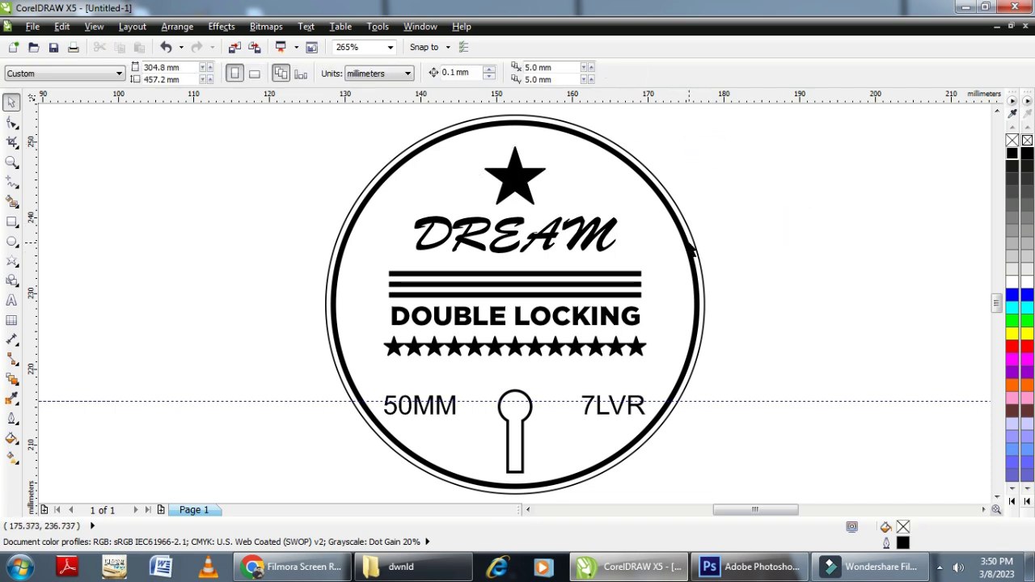
# Duplicate the thick 48 mm circle in place and set the copy's diameter to 46 mm.
pyautogui.click(689, 243)
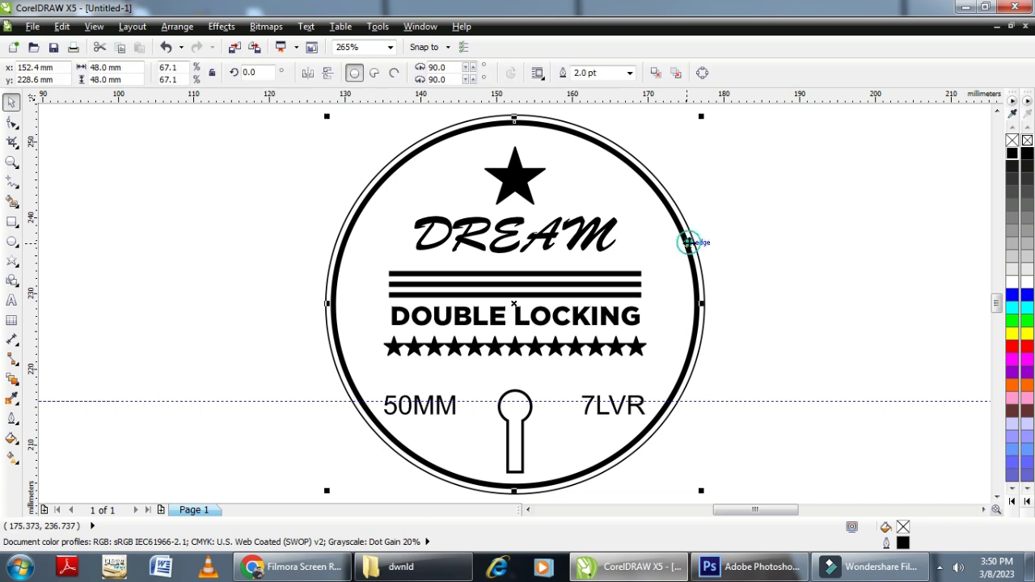
pyautogui.click(748, 180)
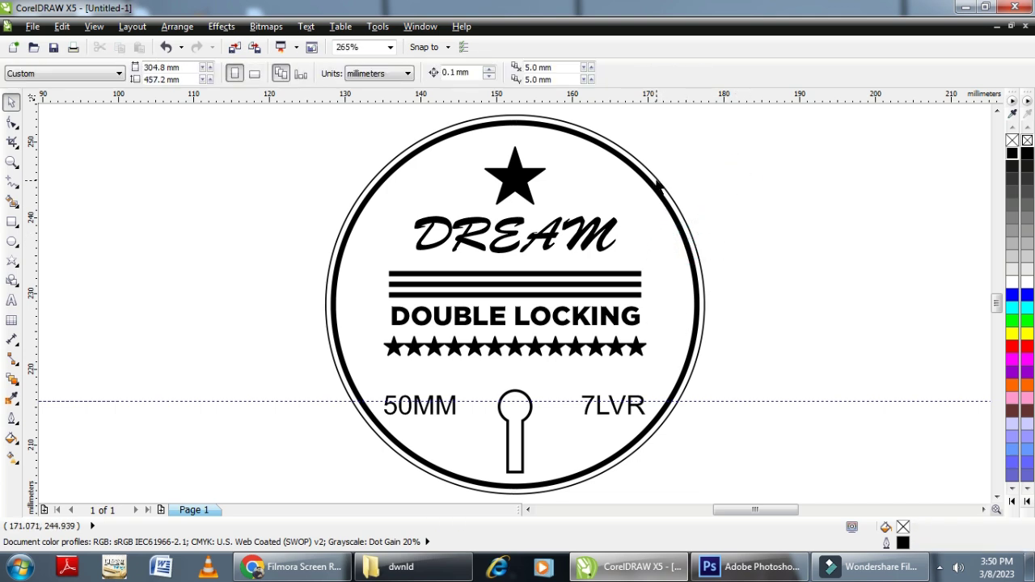
pyautogui.click(657, 184)
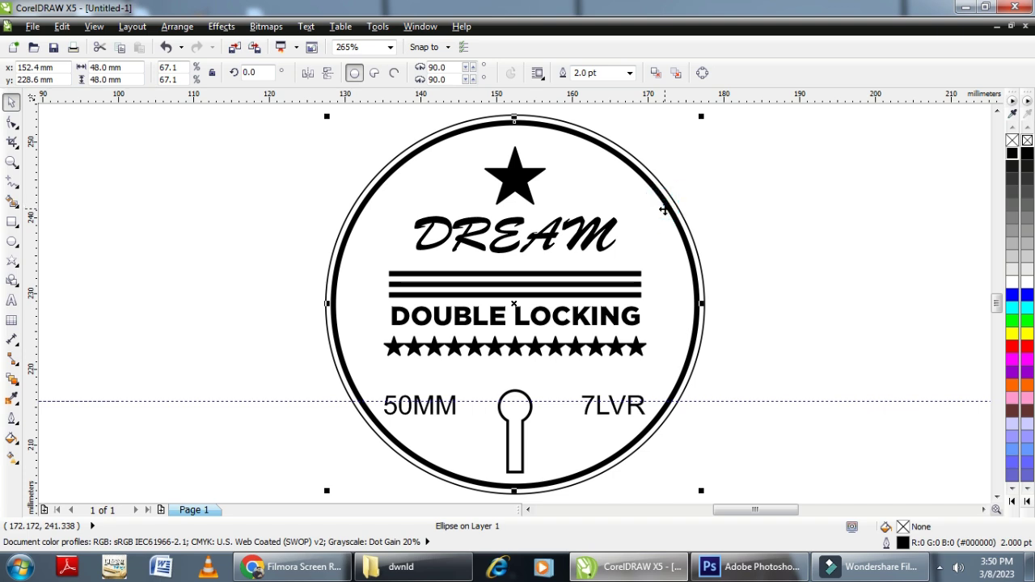
pyautogui.click(113, 67)
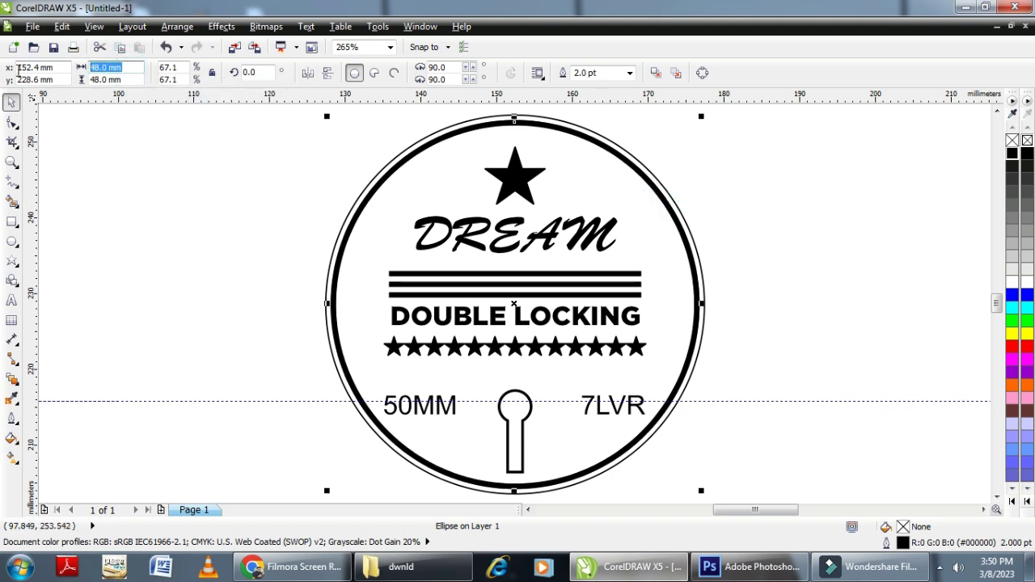
pyautogui.write('4')
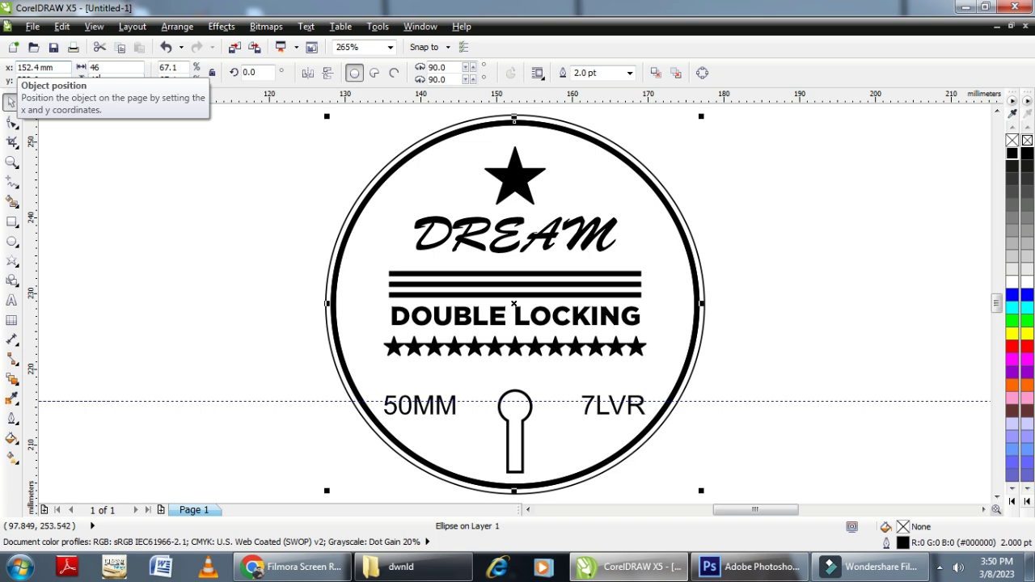
pyautogui.write('6')
pyautogui.press('Return')
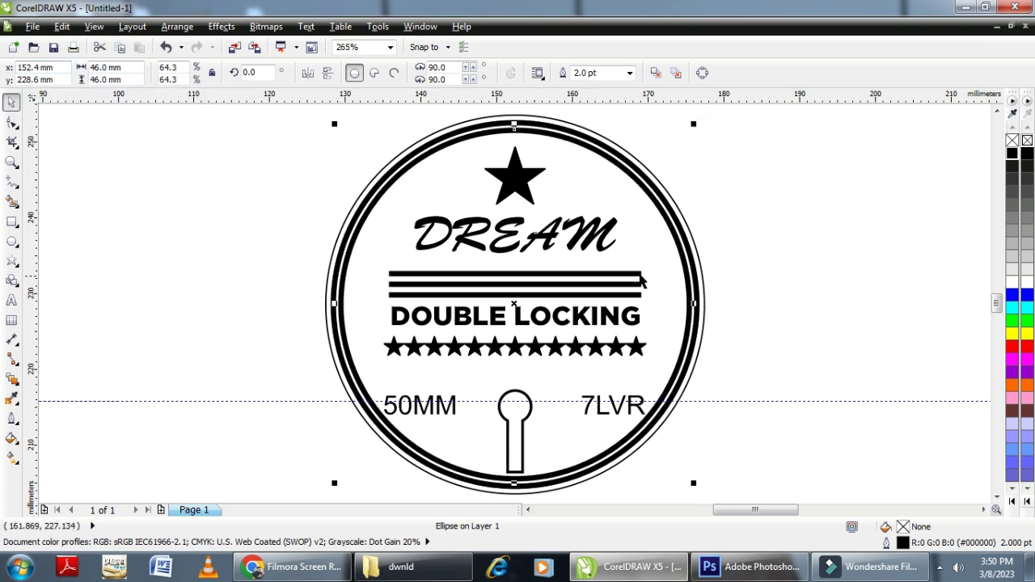
# Set the outline width of the 46 mm circle to 1.5 pt.
pyautogui.click(629, 73)
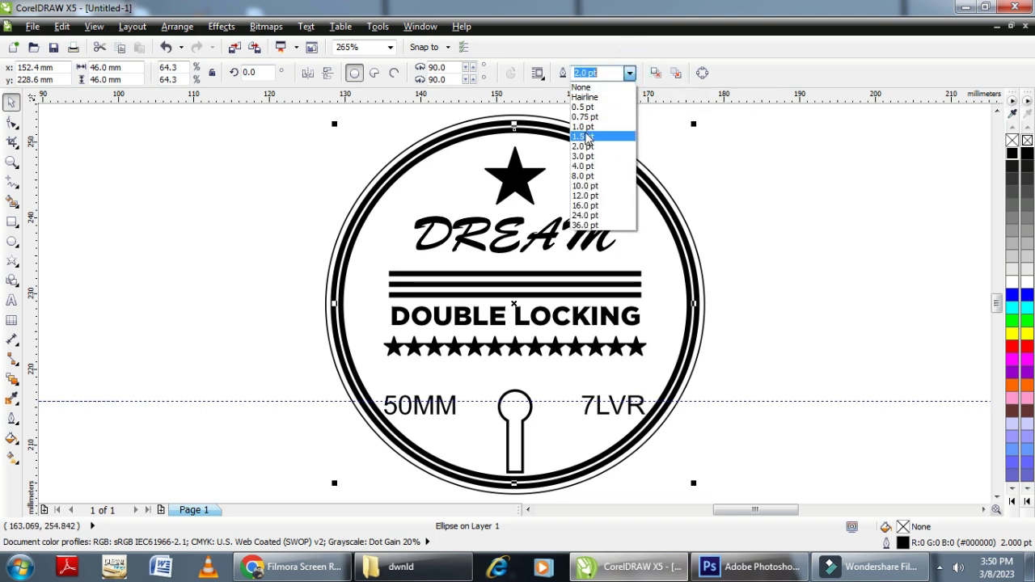
pyautogui.click(586, 136)
pyautogui.click(735, 228)
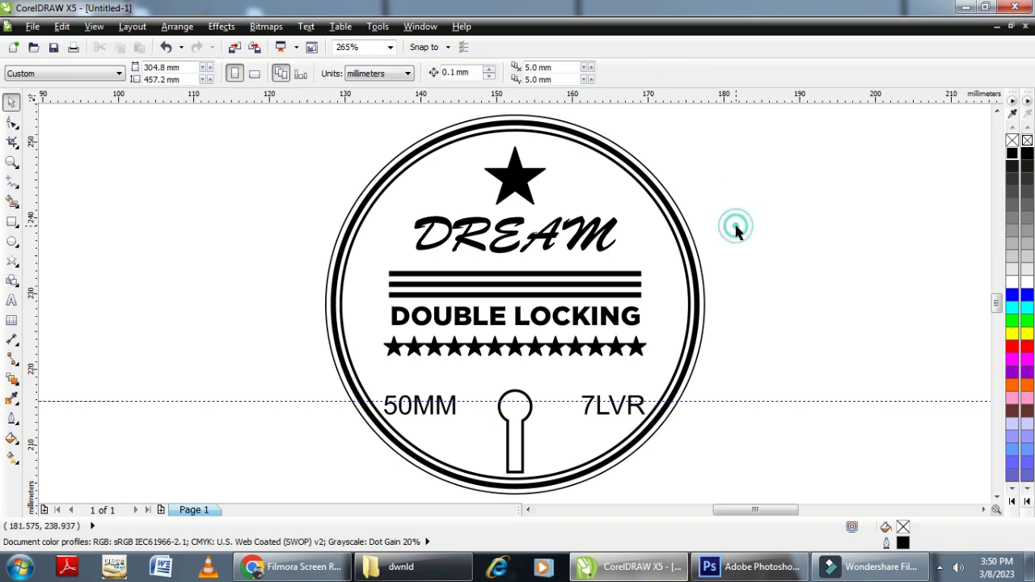
pyautogui.scroll(-2, 514, 333)
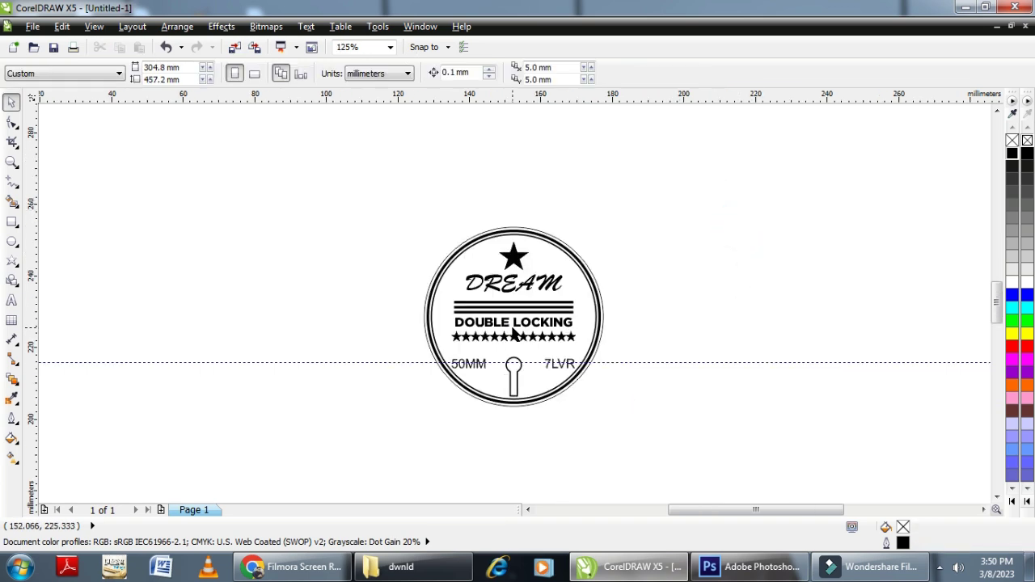
pyautogui.moveTo(377, 173); pyautogui.dragTo(673, 411)
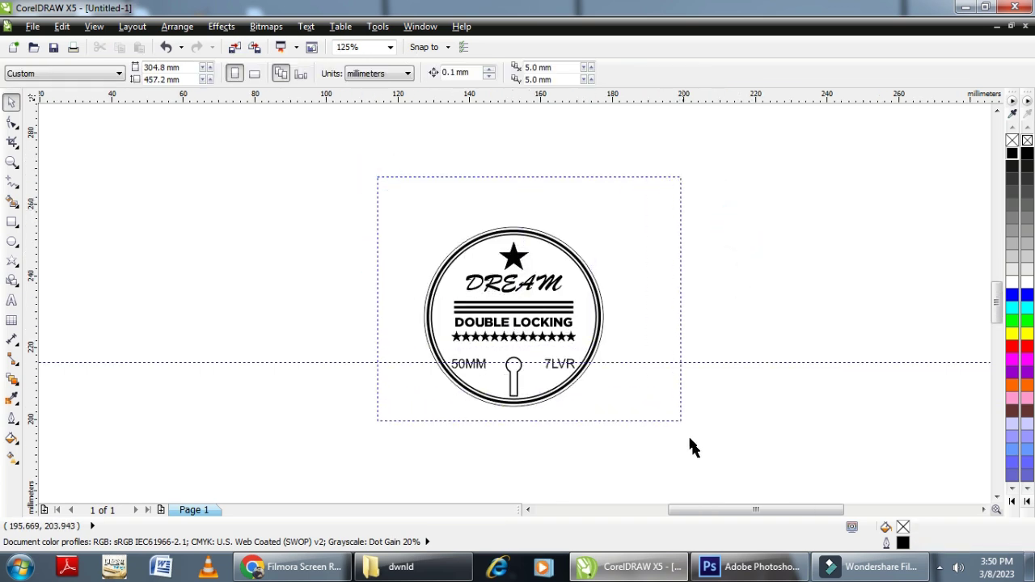
pyautogui.click(774, 253)
# Ungroup the 50MM and 7LVR texts and change their font to Gotham Black.
pyautogui.press('z')
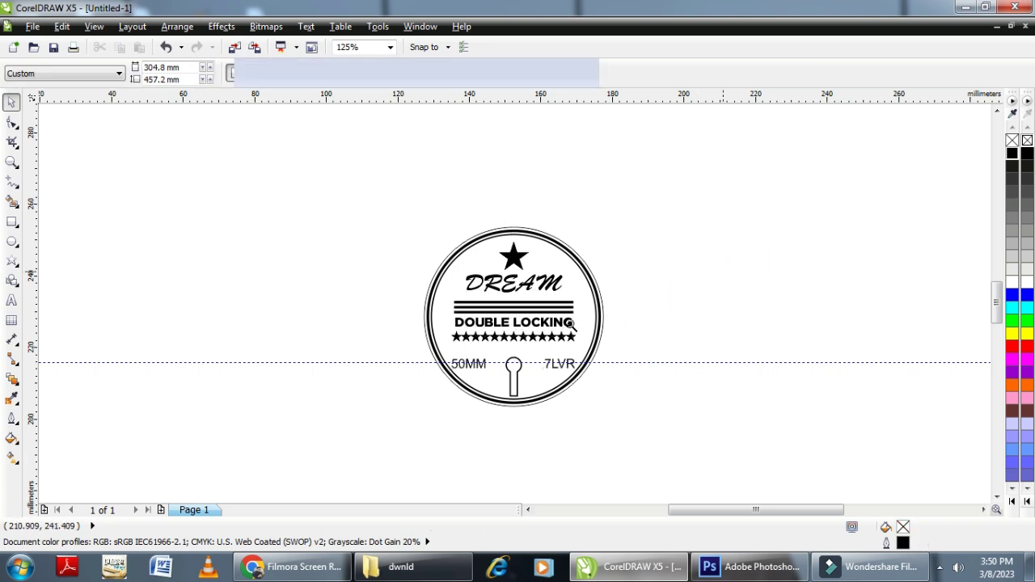
pyautogui.moveTo(370, 306); pyautogui.dragTo(665, 409)
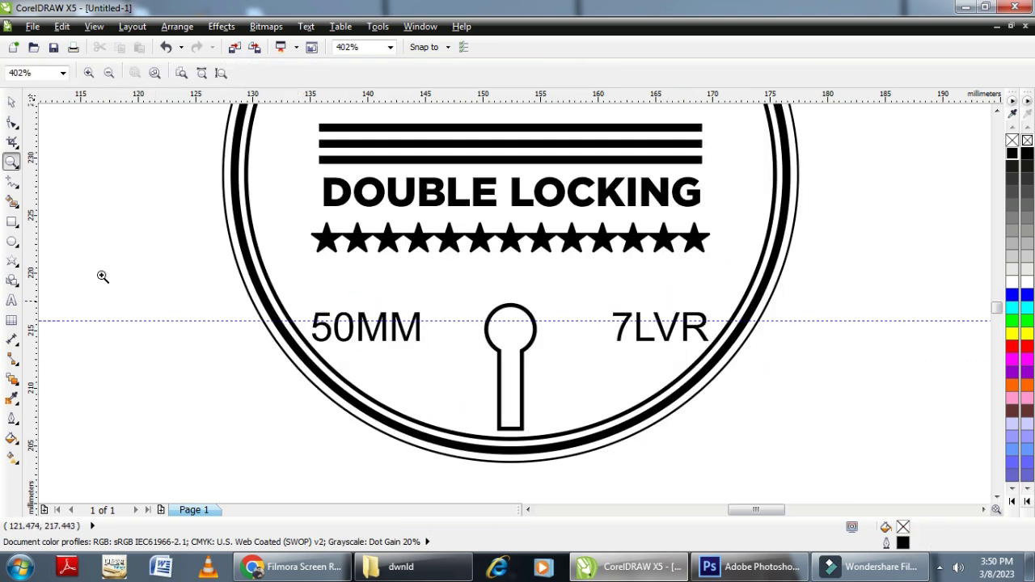
pyautogui.click(12, 102)
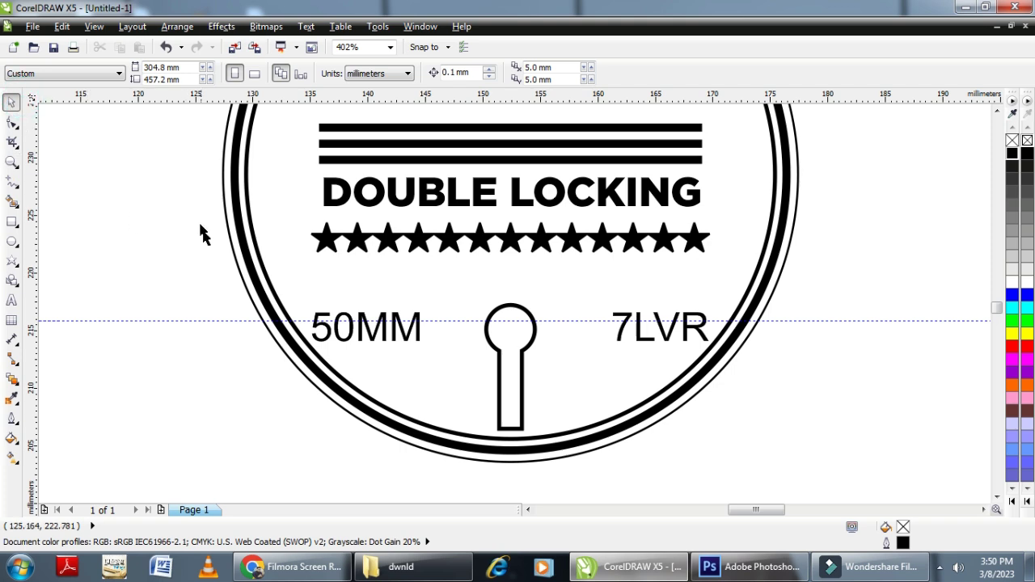
pyautogui.click(338, 328)
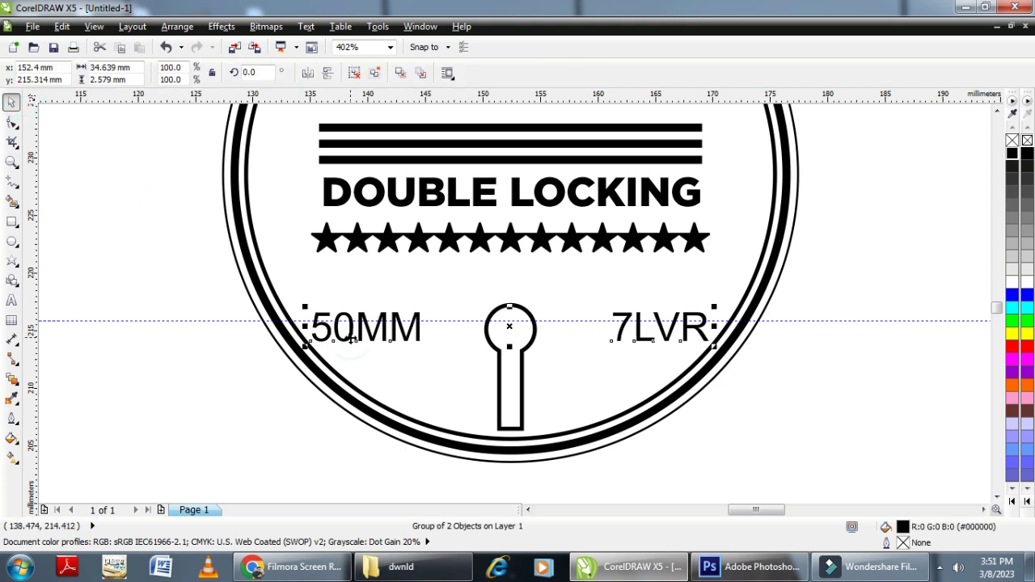
pyautogui.click(354, 72)
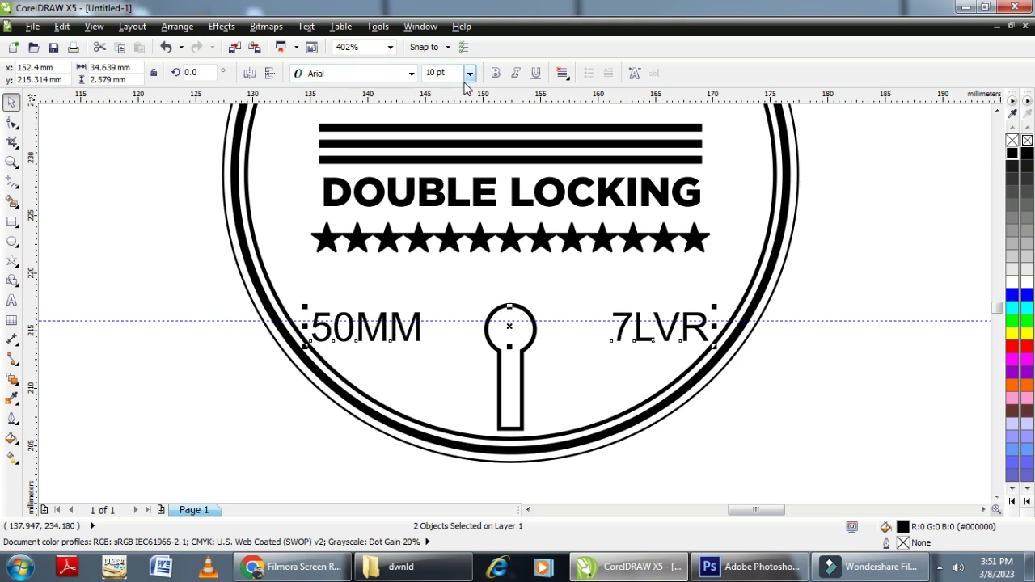
pyautogui.click(411, 74)
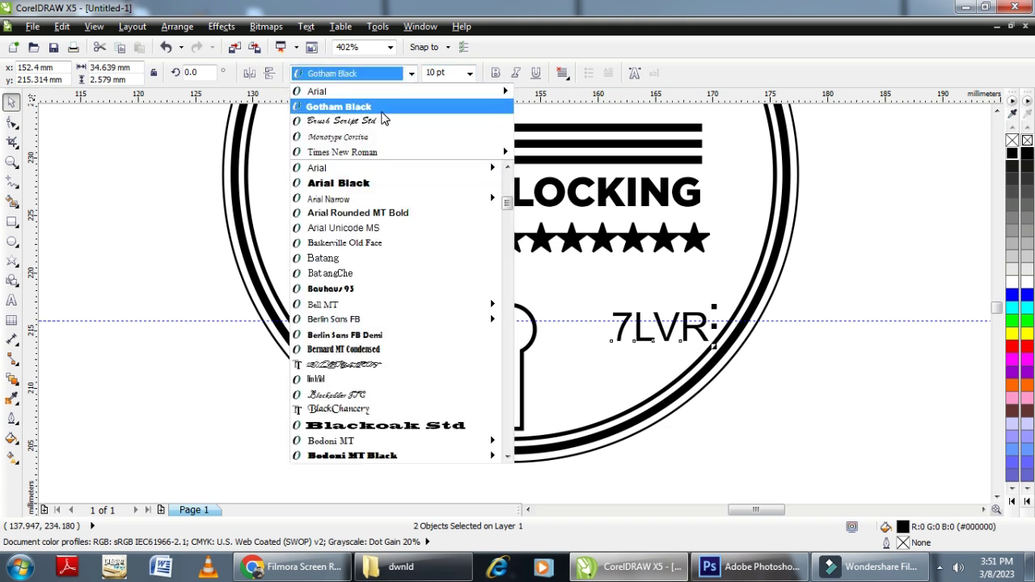
pyautogui.click(380, 107)
# Set the font size of the 50MM and 7LVR texts to 7 pt.
pyautogui.click(435, 72)
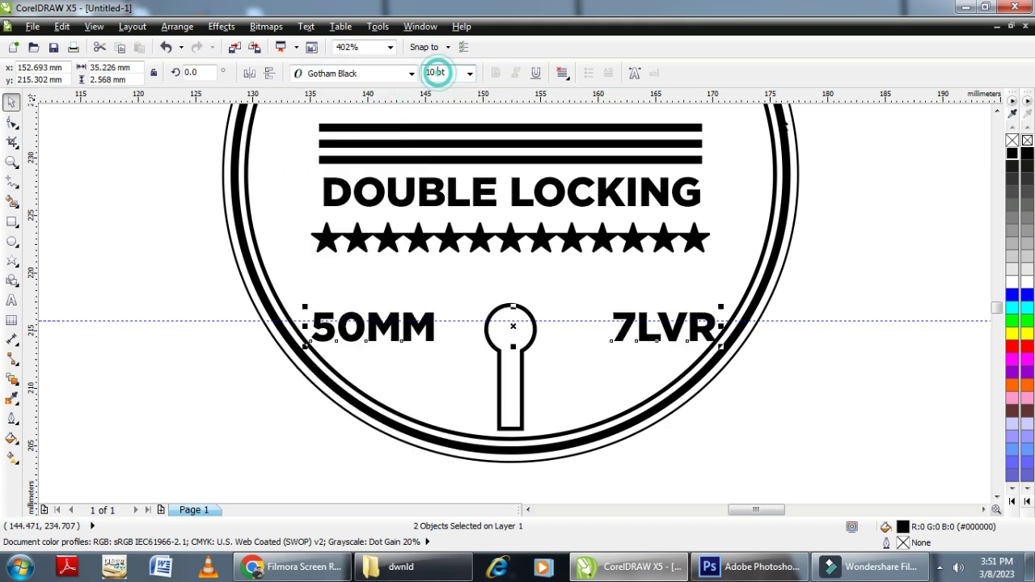
pyautogui.write('6')
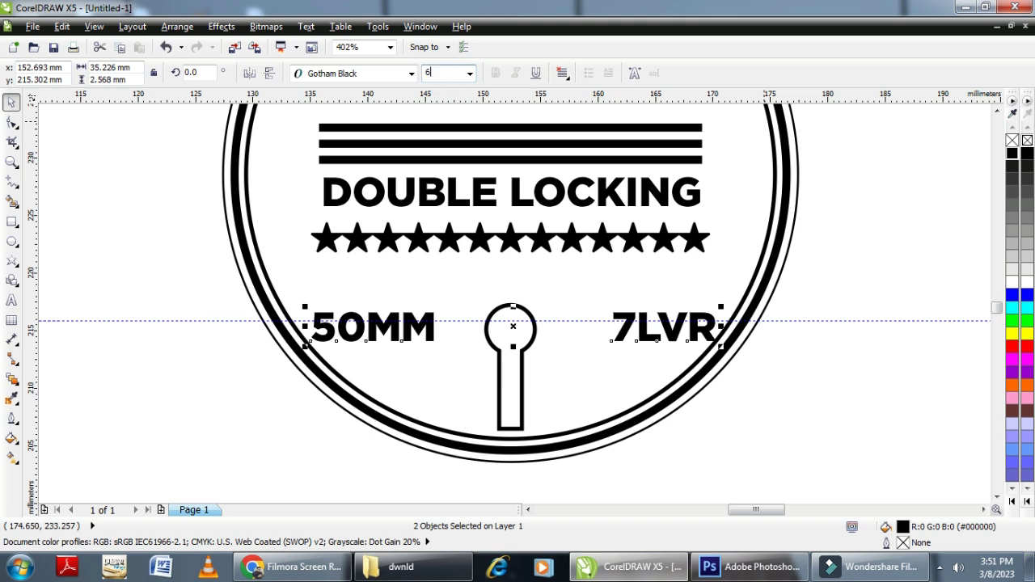
pyautogui.press('Return')
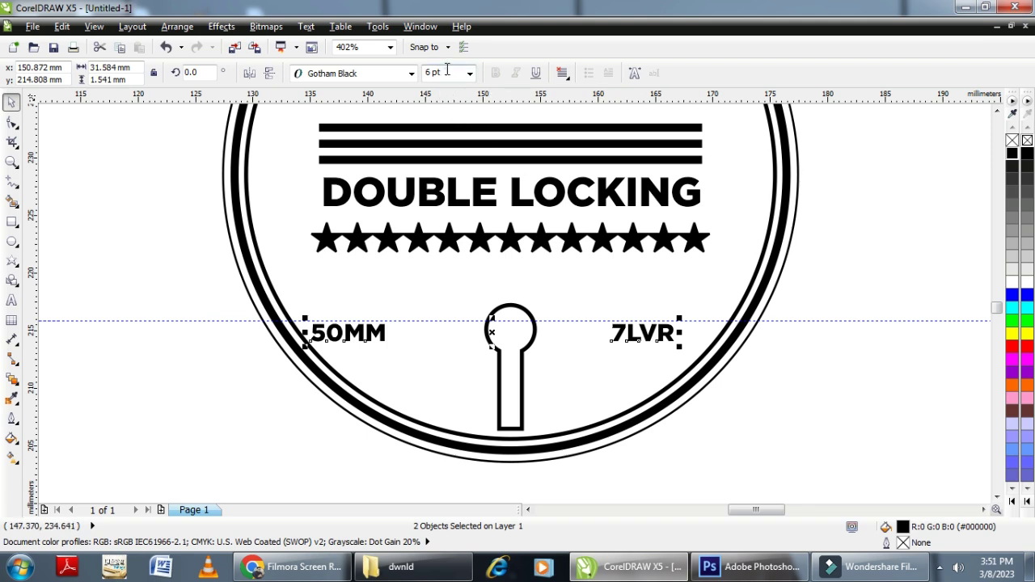
pyautogui.write('7')
pyautogui.press('Return')
pyautogui.click(853, 233)
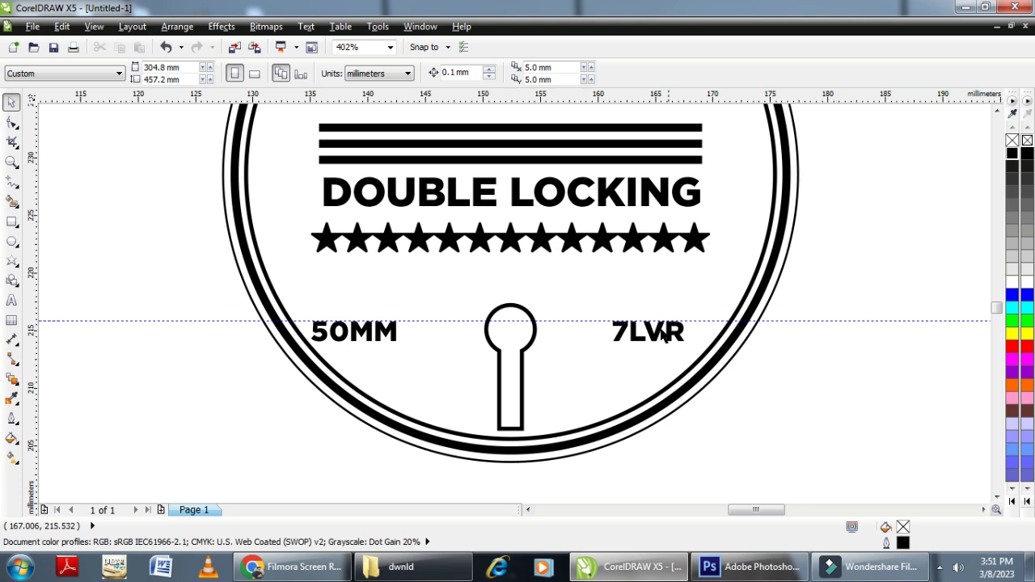
# Group 50MM and 7LVR again and centre the group horizontally in the innermost circle.
pyautogui.moveTo(228, 286); pyautogui.dragTo(730, 368)
pyautogui.hotkey('ctrl', 'g')
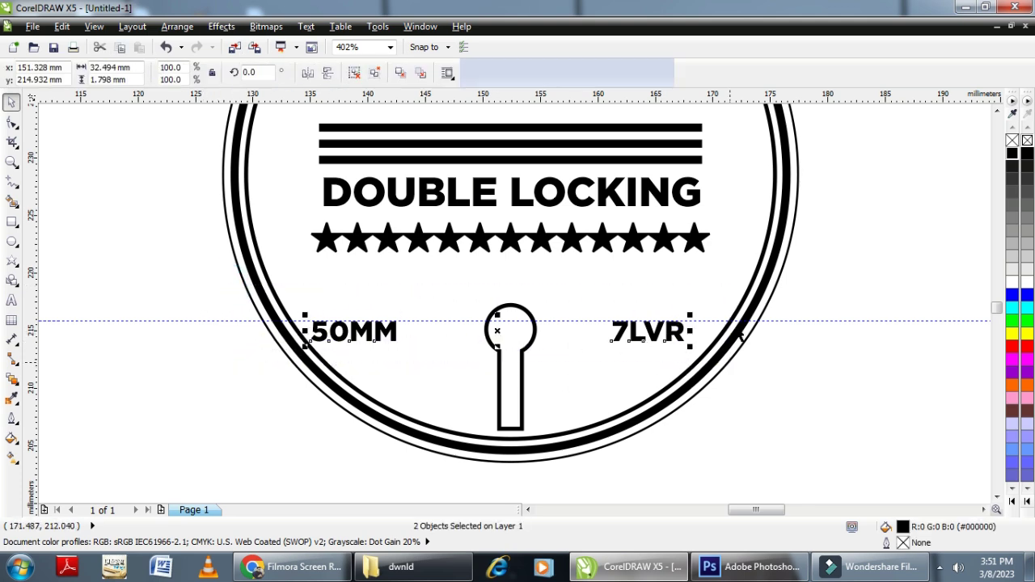
pyautogui.keyDown('shift'); pyautogui.click(712, 294); pyautogui.keyUp('shift')
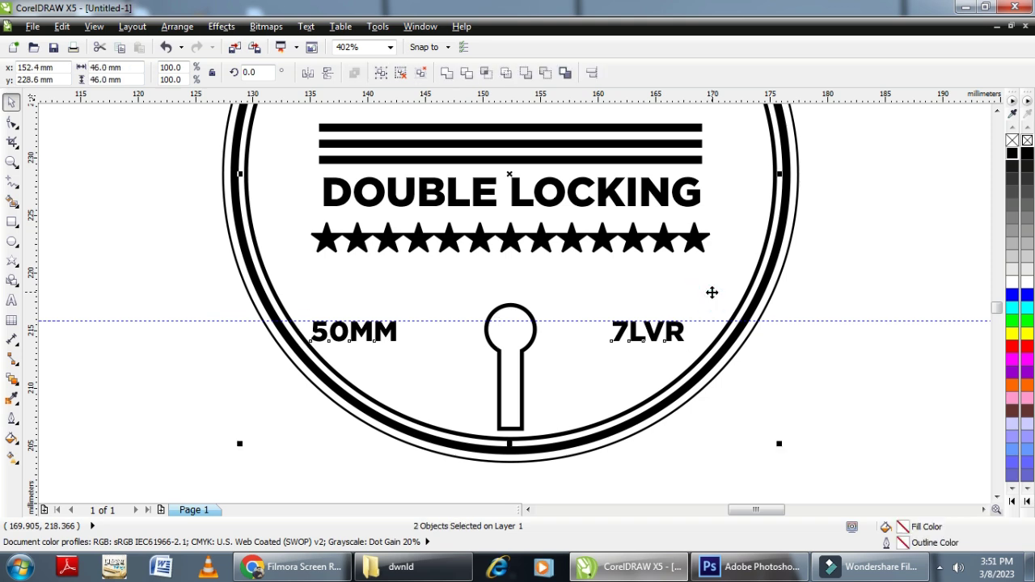
pyautogui.press('c')
pyautogui.click(814, 292)
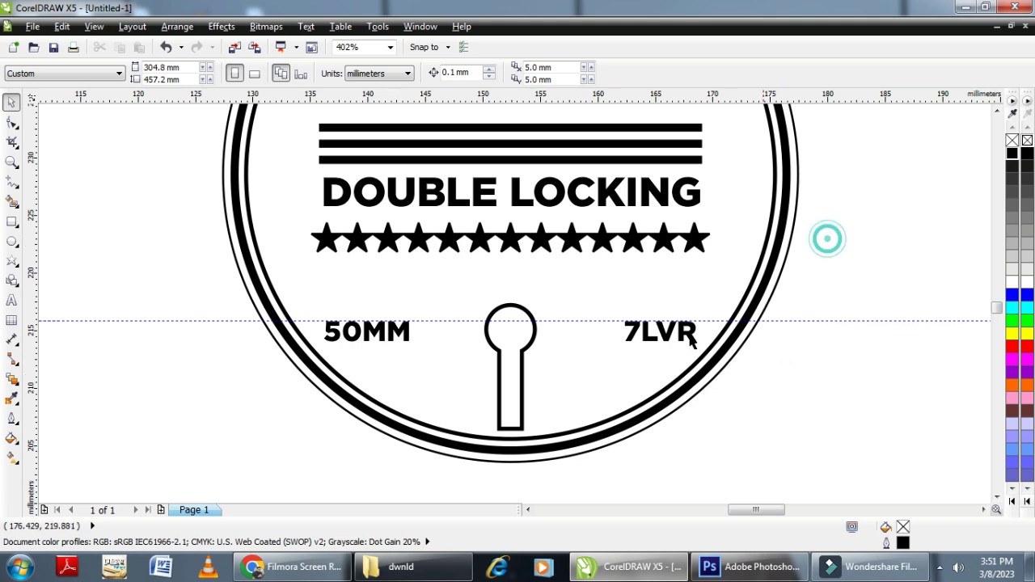
# Fill the keyhole shape with black.
pyautogui.click(522, 351)
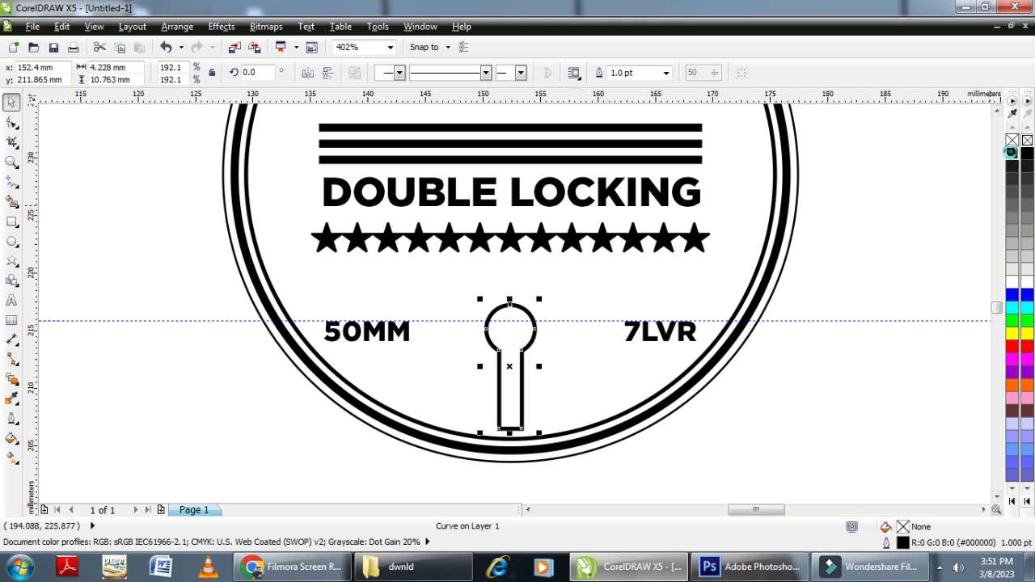
pyautogui.click(1011, 152)
pyautogui.click(842, 374)
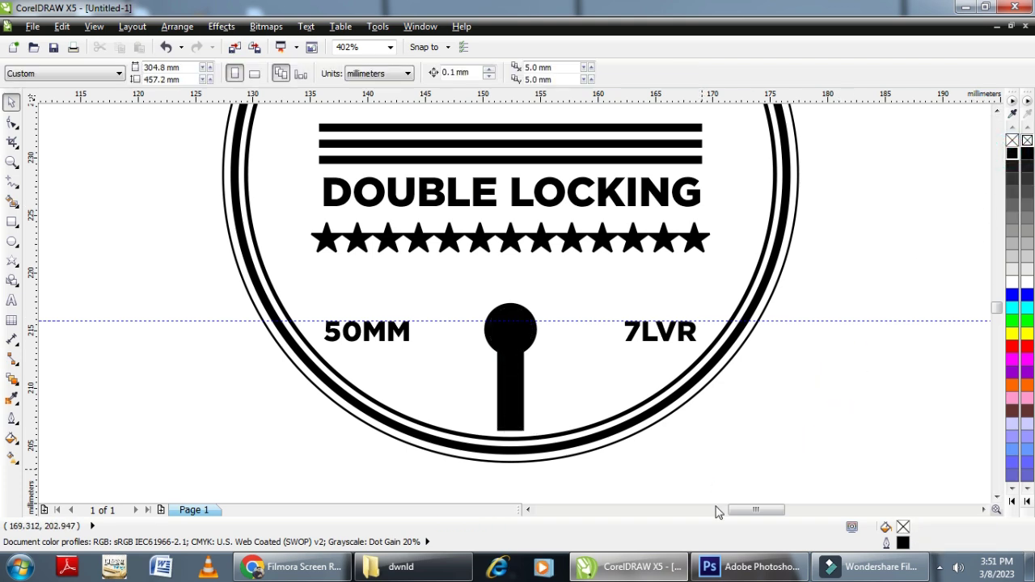
# Select all objects of the logo and group them together.
pyautogui.press('F4')
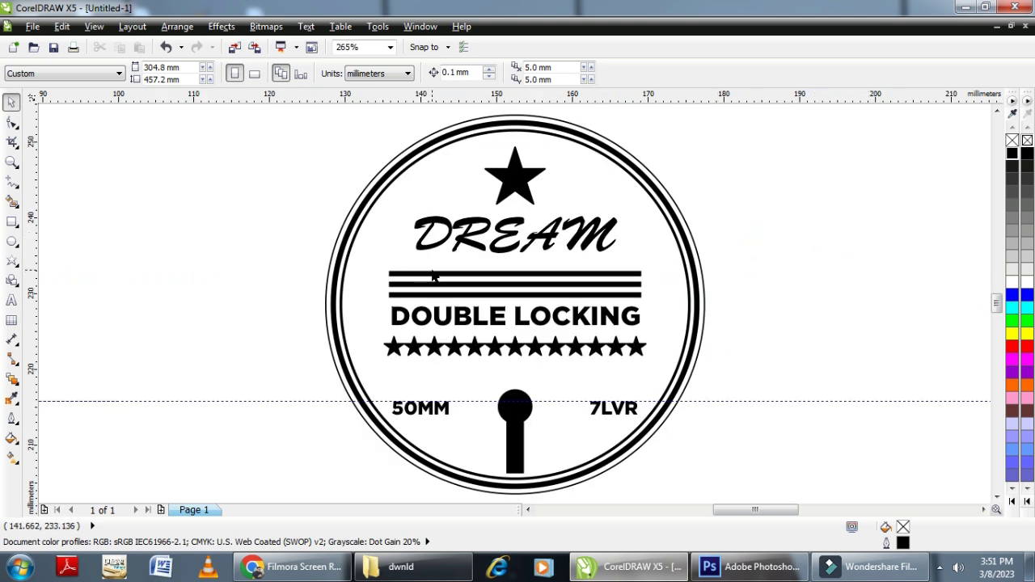
pyautogui.scroll(-3, 435, 277)
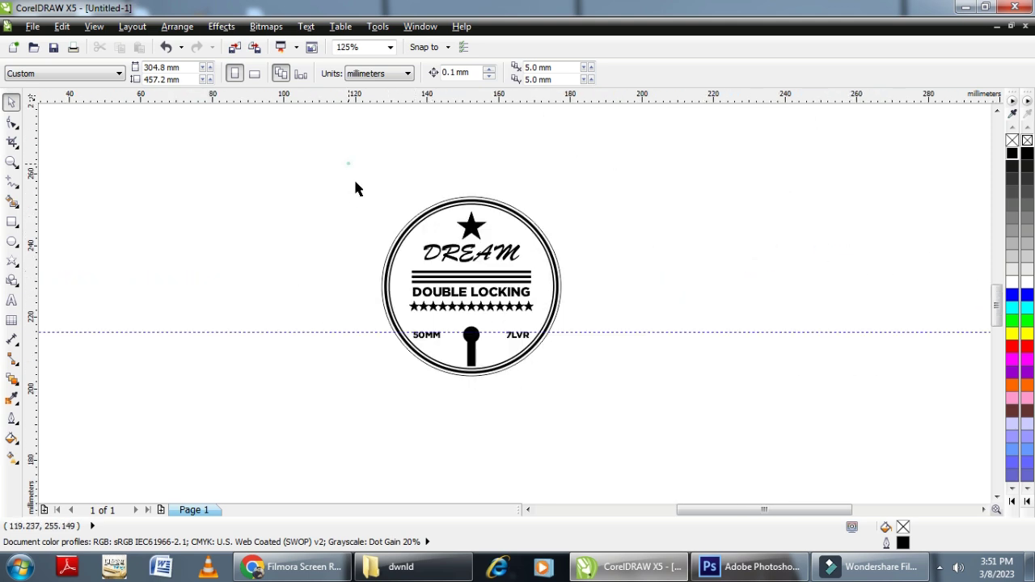
pyautogui.scroll(-1, 645, 459)
pyautogui.hotkey('ctrl', 'a')
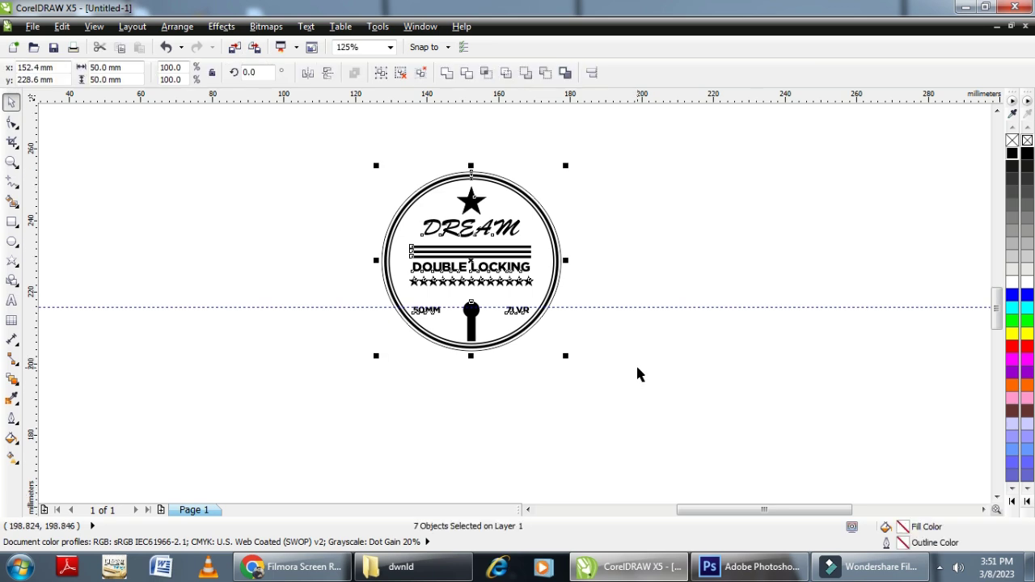
pyautogui.hotkey('ctrl', 'g')
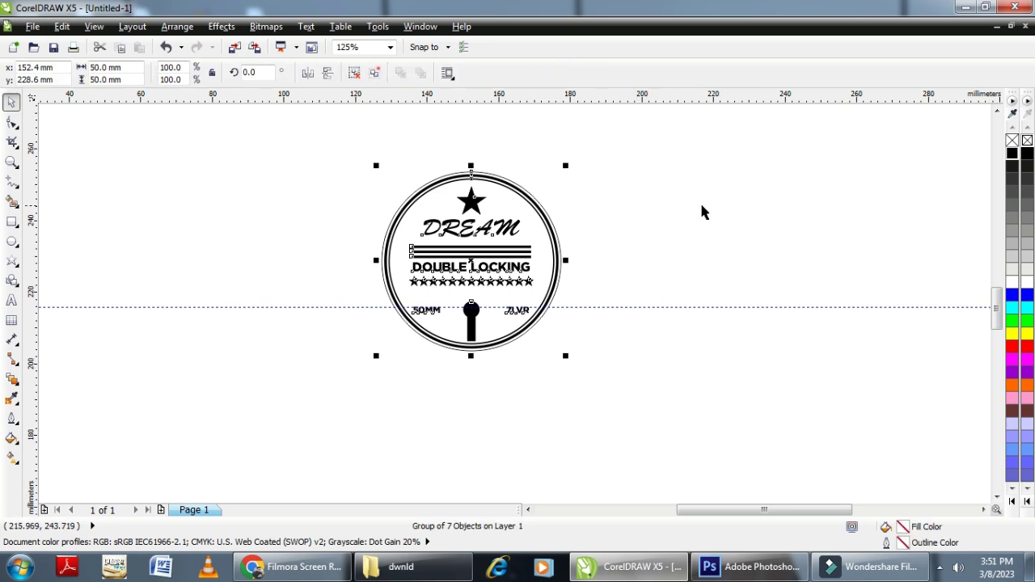
pyautogui.click(702, 210)
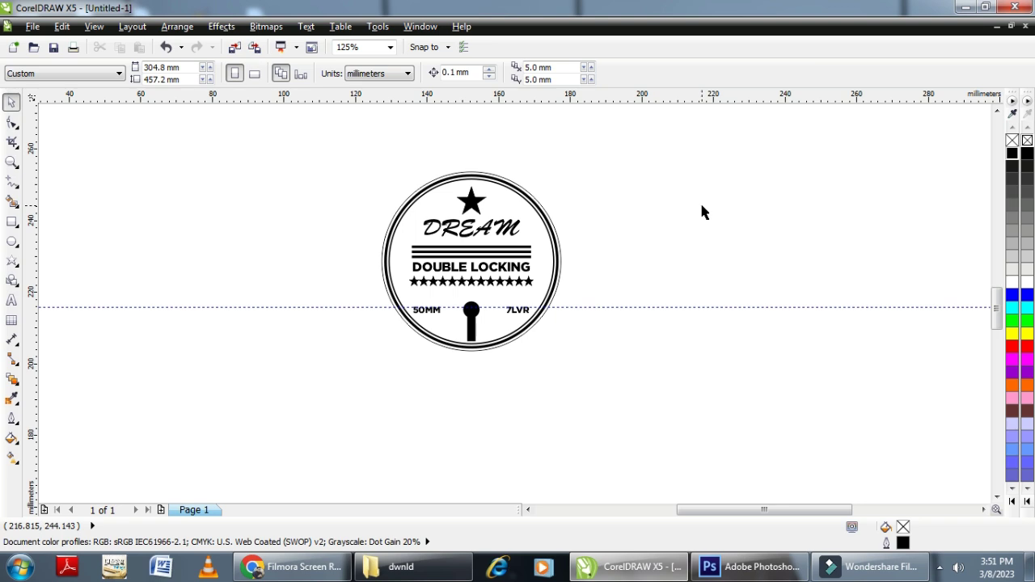
pyautogui.press('F4')
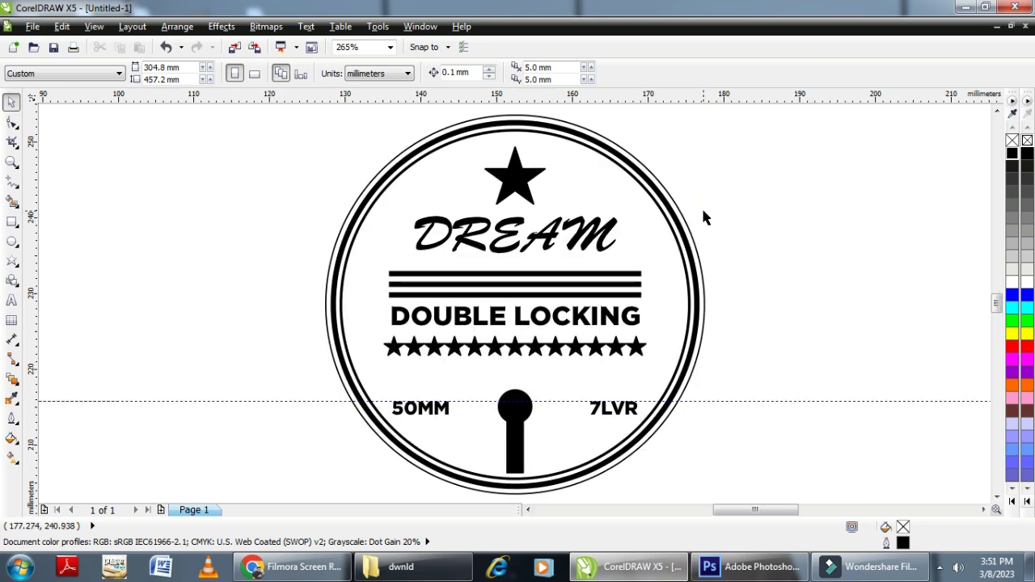